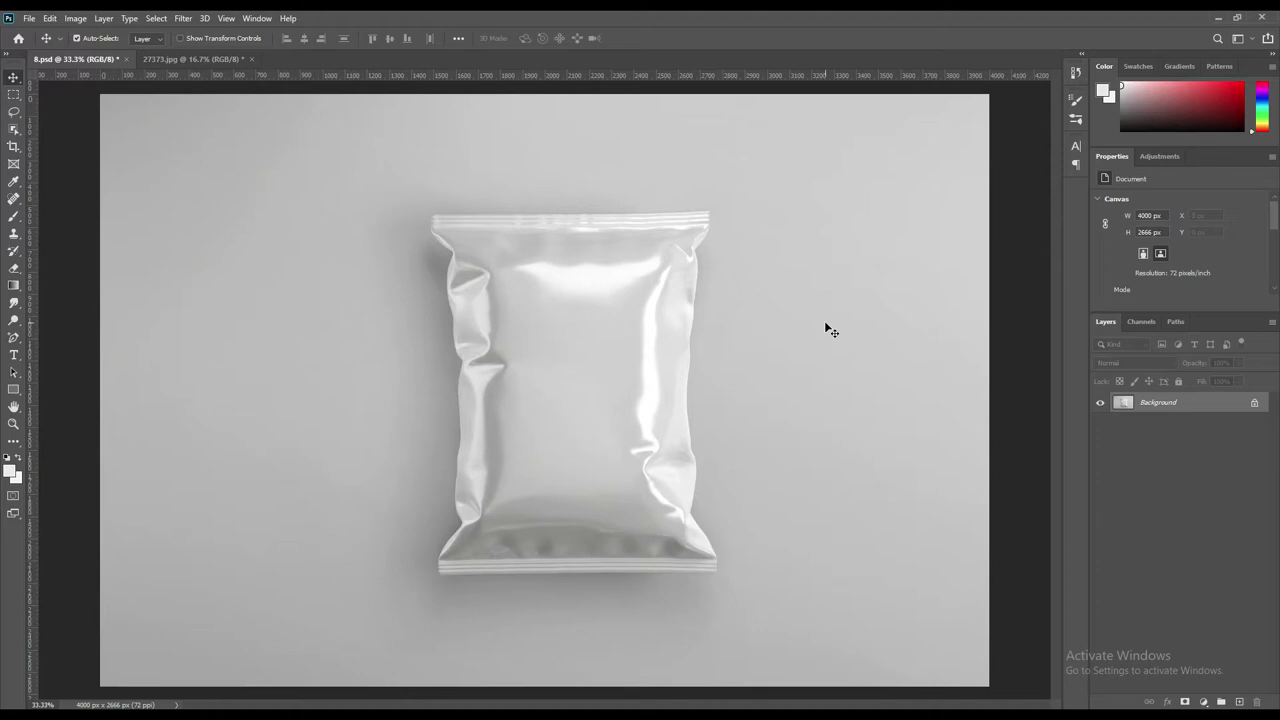
Select the Pen Tool in Shape mode and zoom the bag to 200%
left_click(13, 338)
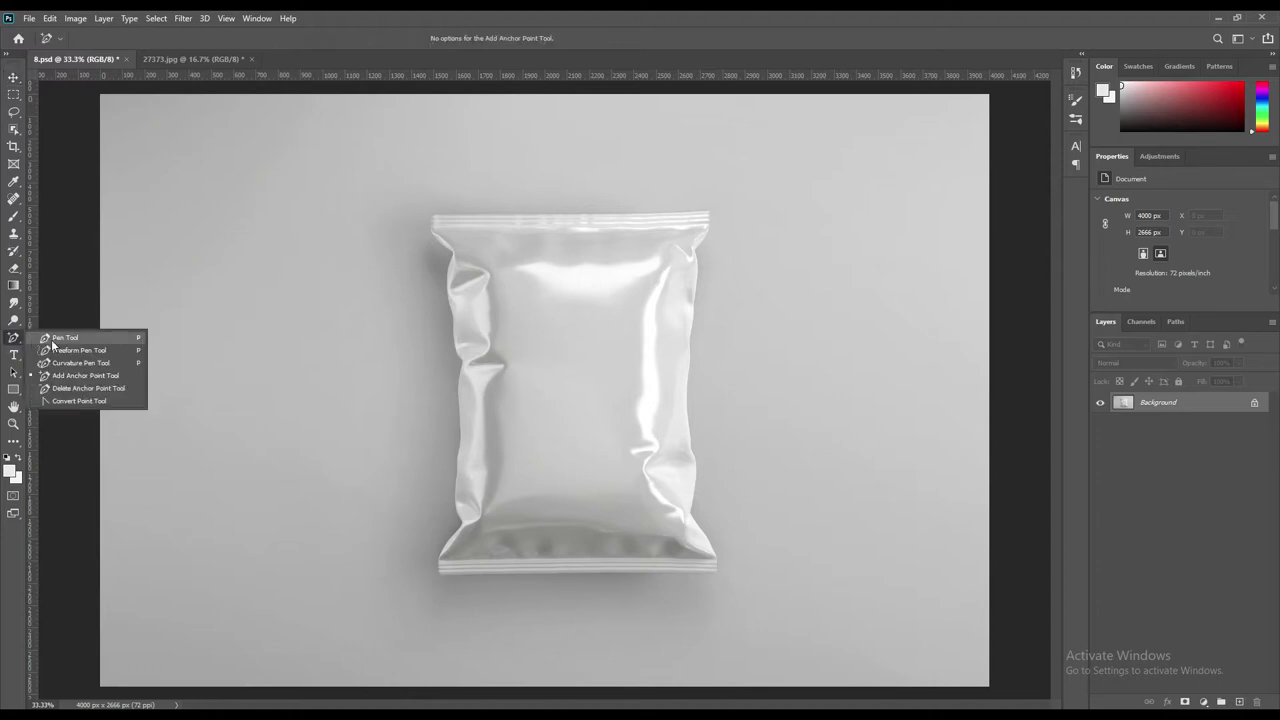
left_click(70, 340)
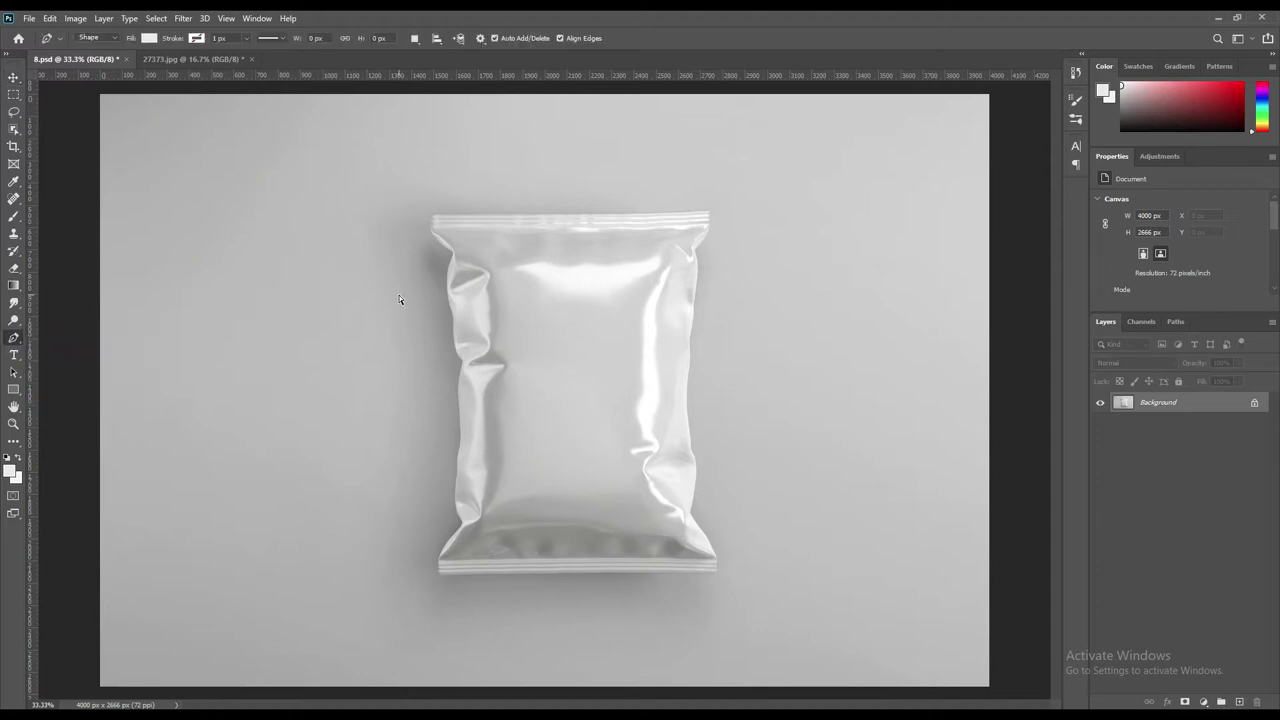
key("ctrl+plus")
key("ctrl+plus")
key("ctrl+plus")
key("ctrl+plus")
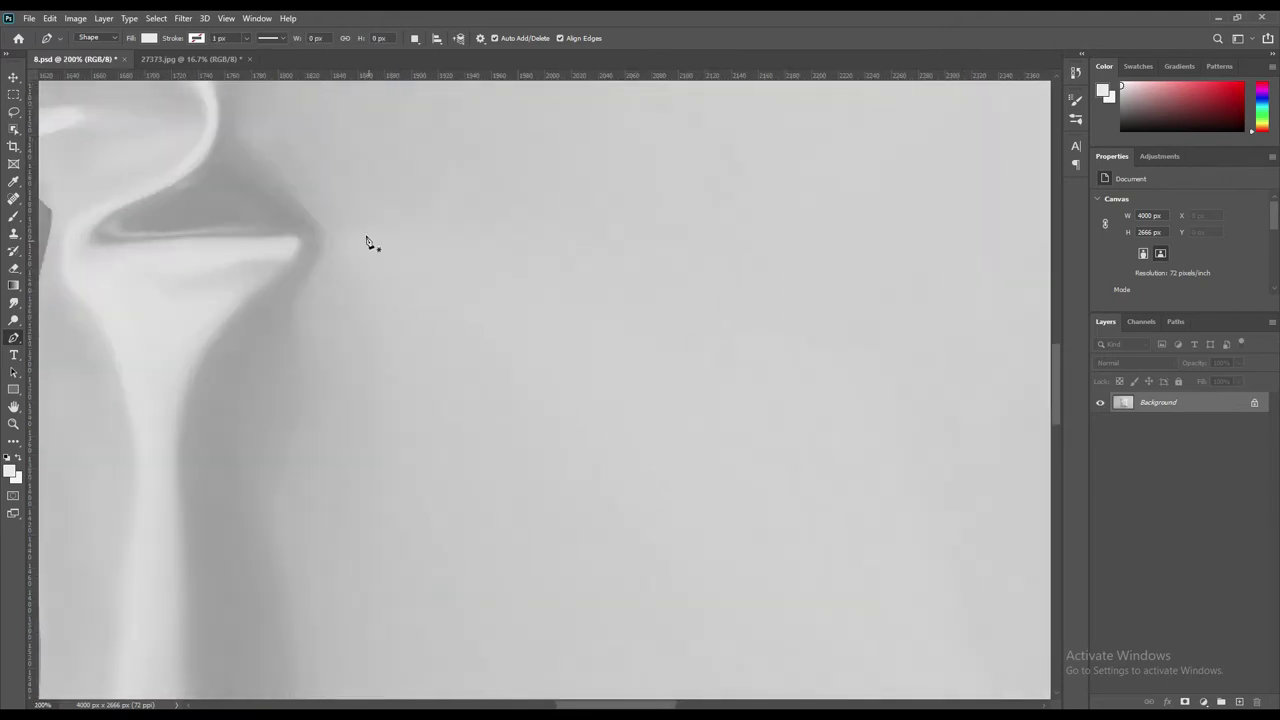
left_click_drag(366, 242, 491, 471)
mouse_move(326, 166)
left_mouse_down()
mouse_move(486, 320)
mouse_move(520, 503)
left_mouse_up()
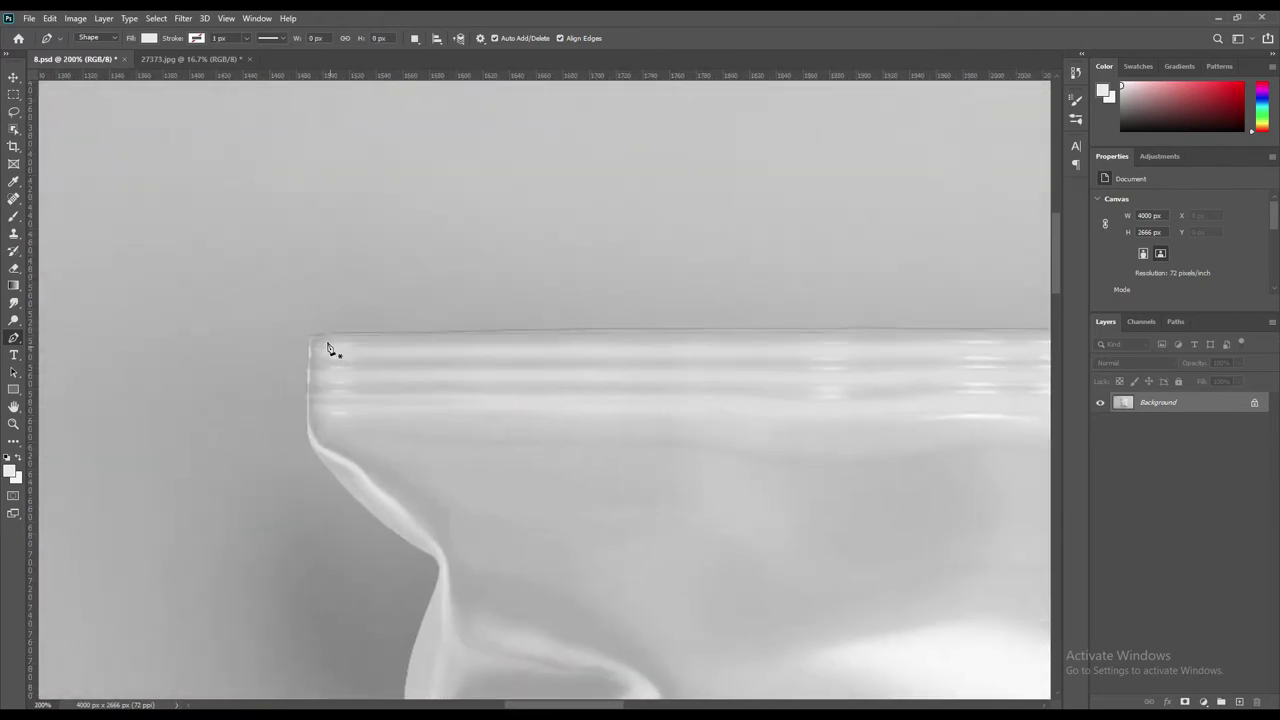
Start Shape 1 at the bag's top-left corner and place anchors down the upper left edge
left_click(310, 337)
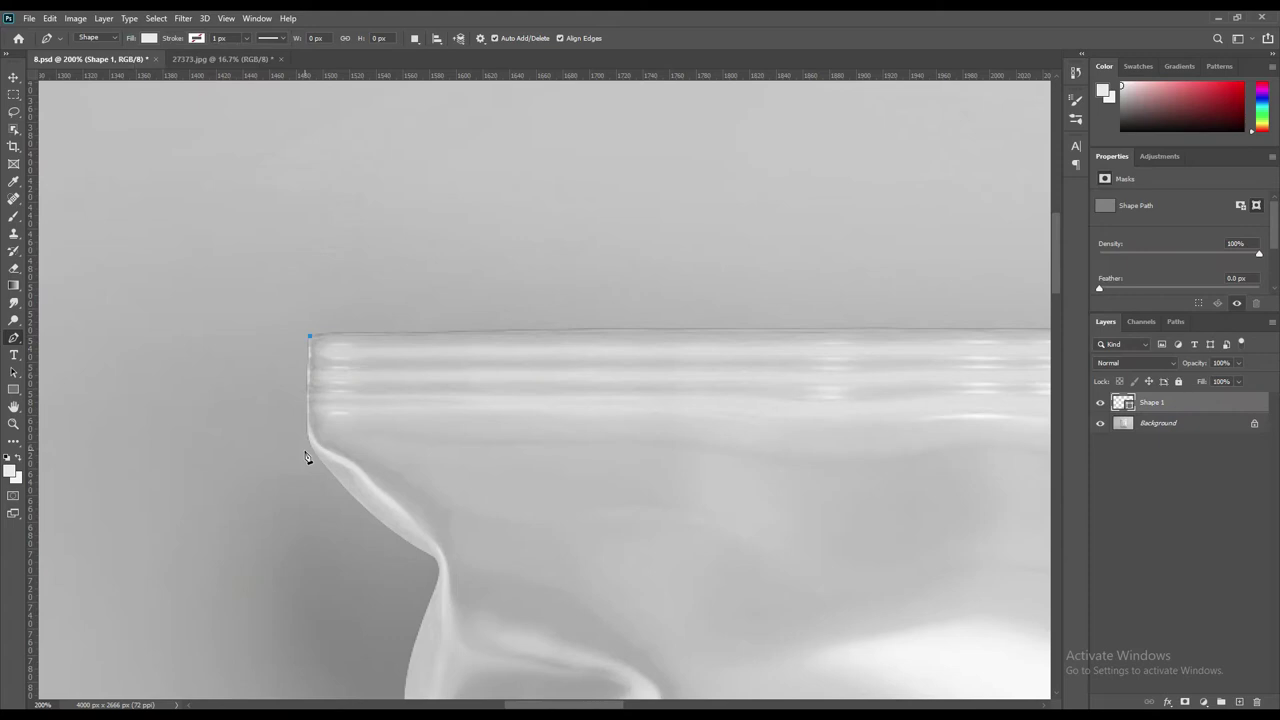
left_click(309, 424)
scroll(437, 450, "down", 3)
left_click(280, 368)
left_click(368, 442)
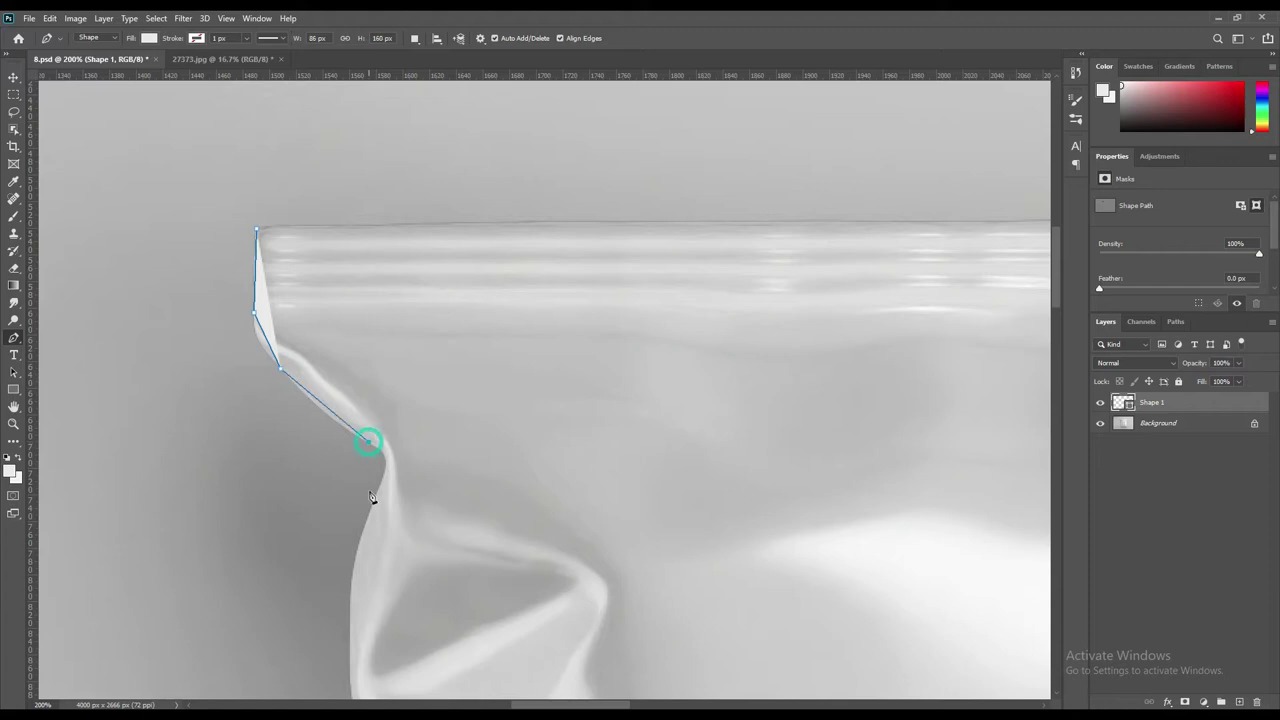
left_click(377, 505)
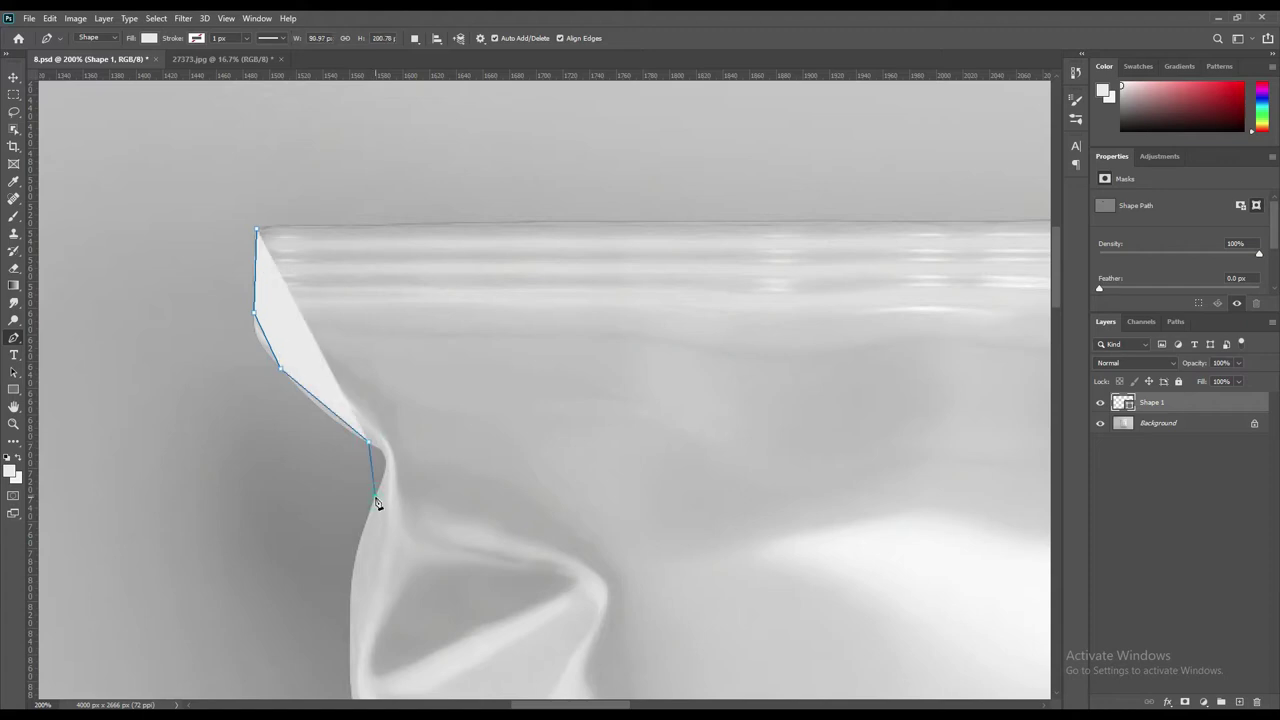
scroll(469, 451, "down", 4)
scroll(463, 445, "down", 6)
left_click_drag(463, 445, 461, 435)
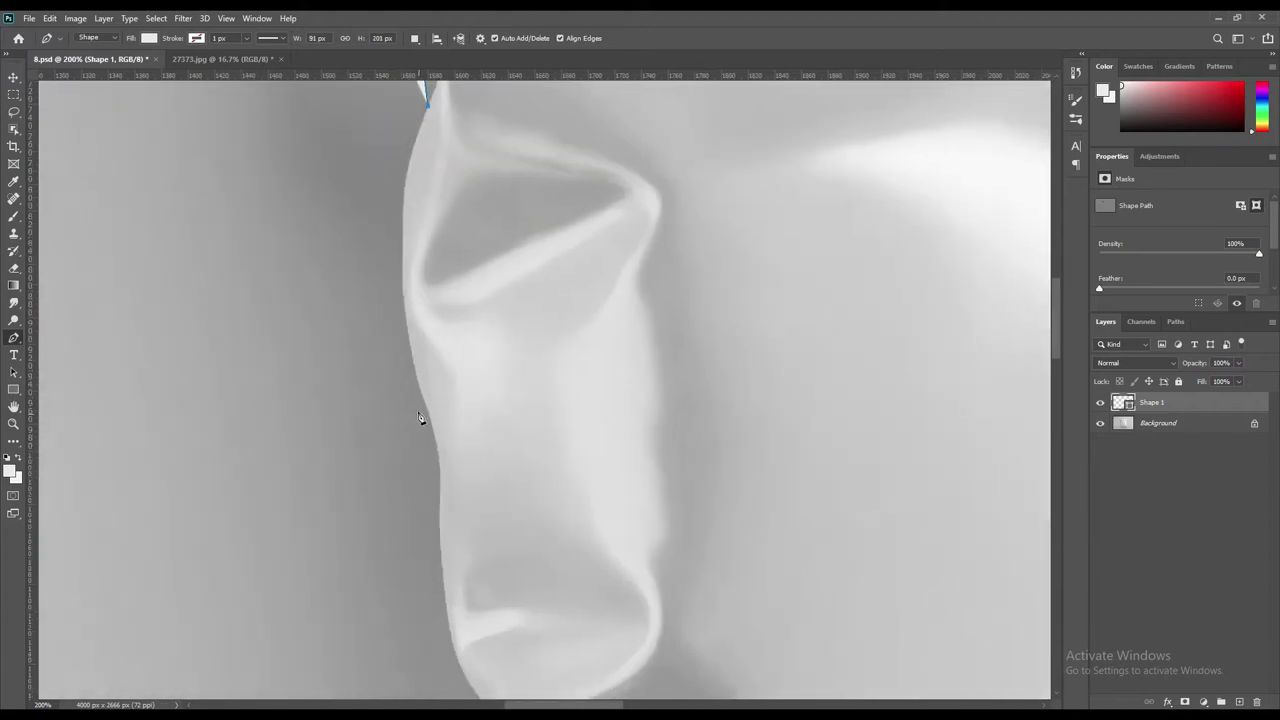
left_click(421, 393)
scroll(503, 530, "down", 5)
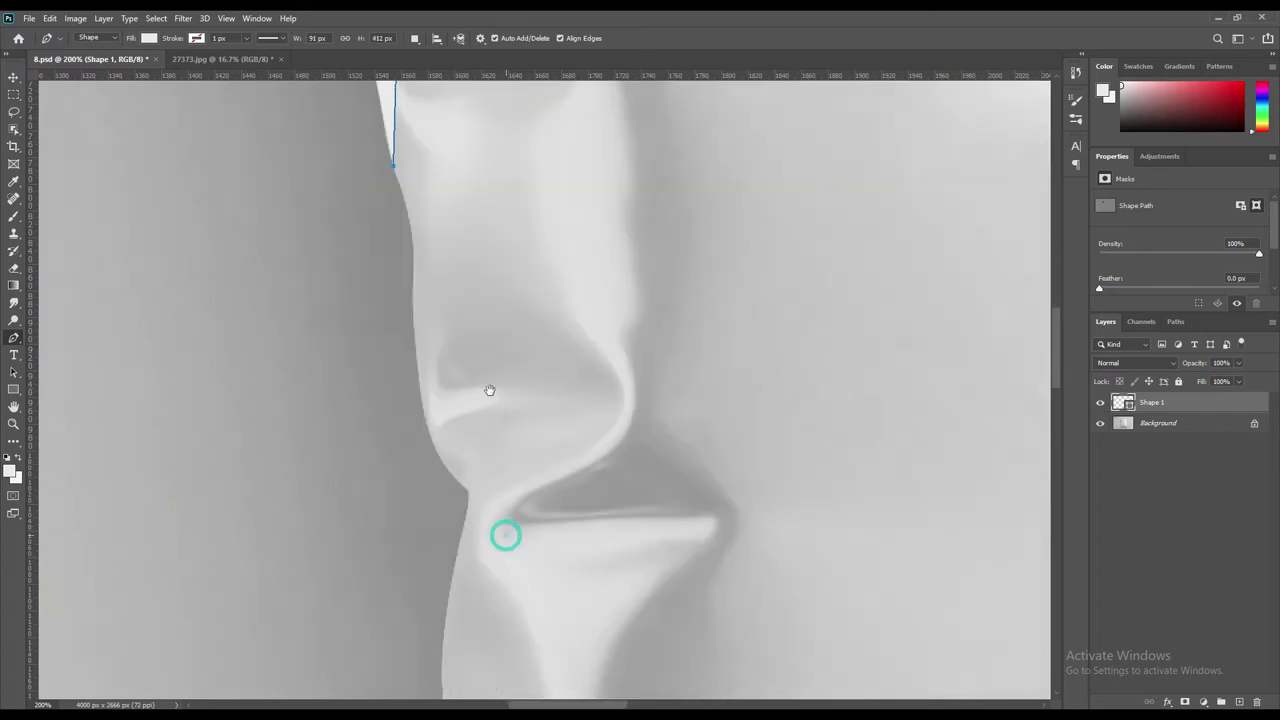
left_click_drag(503, 534, 497, 414)
left_click(455, 380)
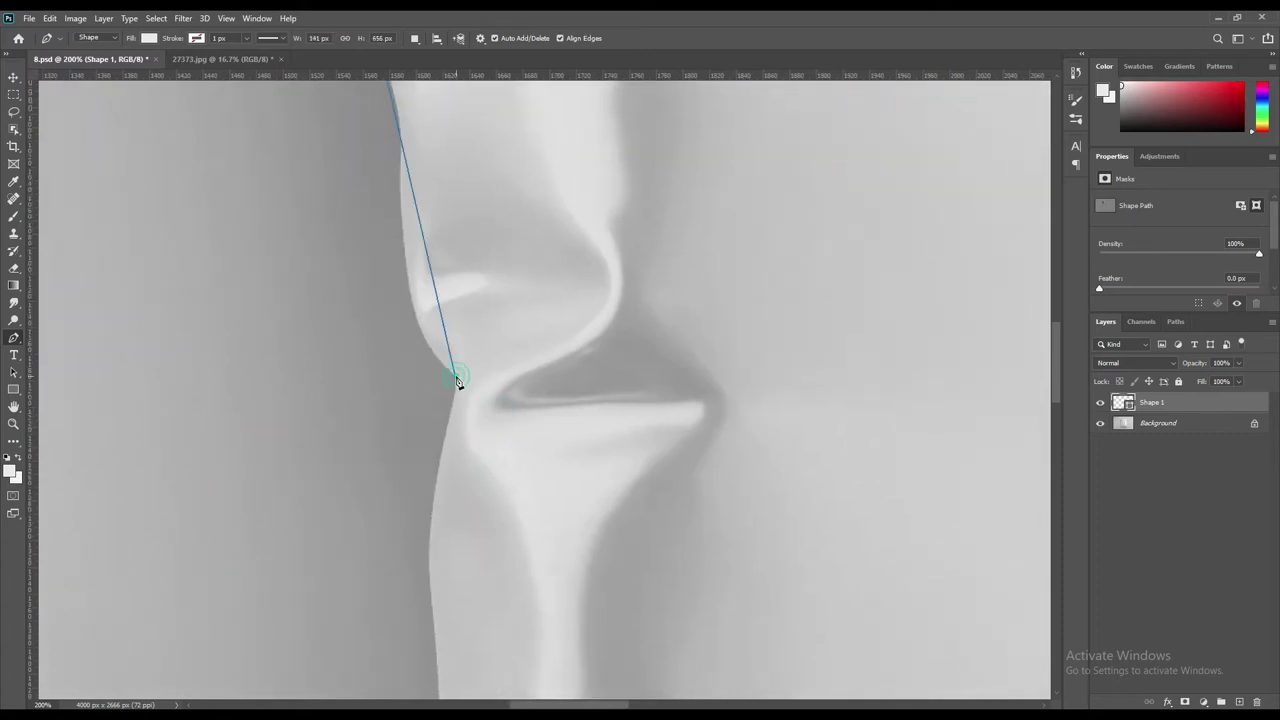
Continue anchors down the lower left edge to the bag's bottom-left corner
scroll(531, 551, "down", 5)
left_click_drag(531, 556, 536, 450)
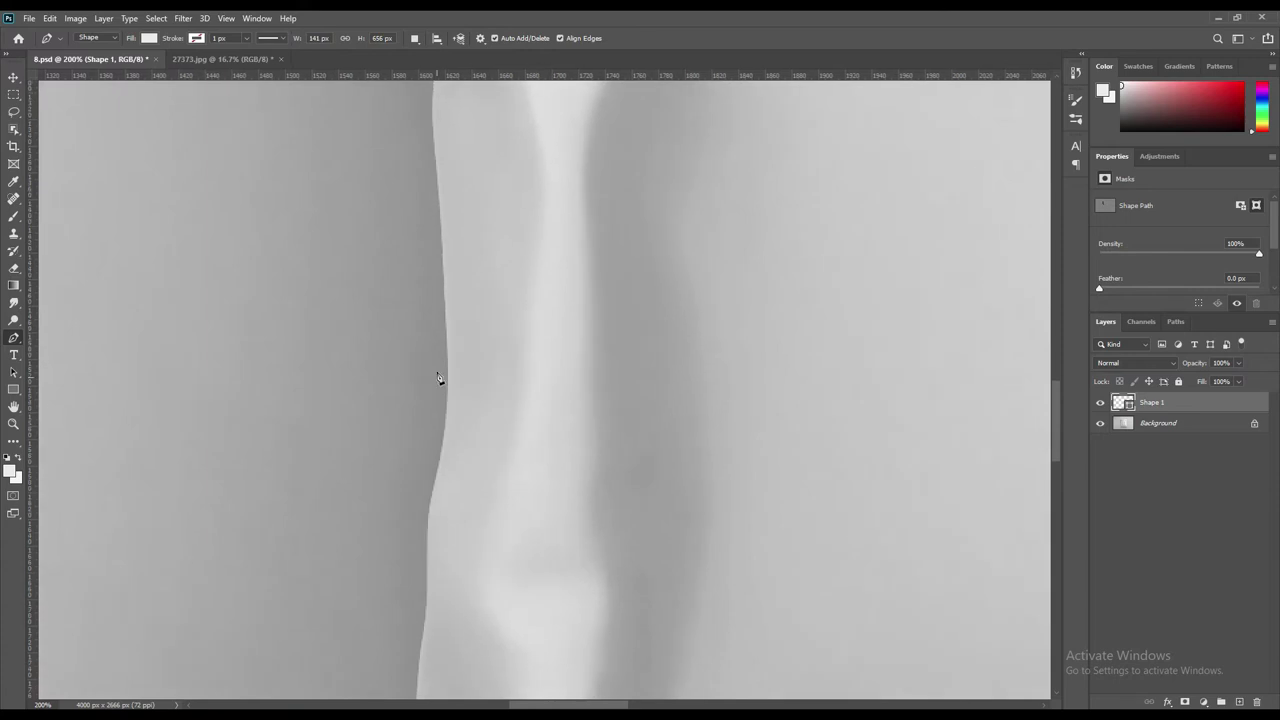
left_click(441, 259)
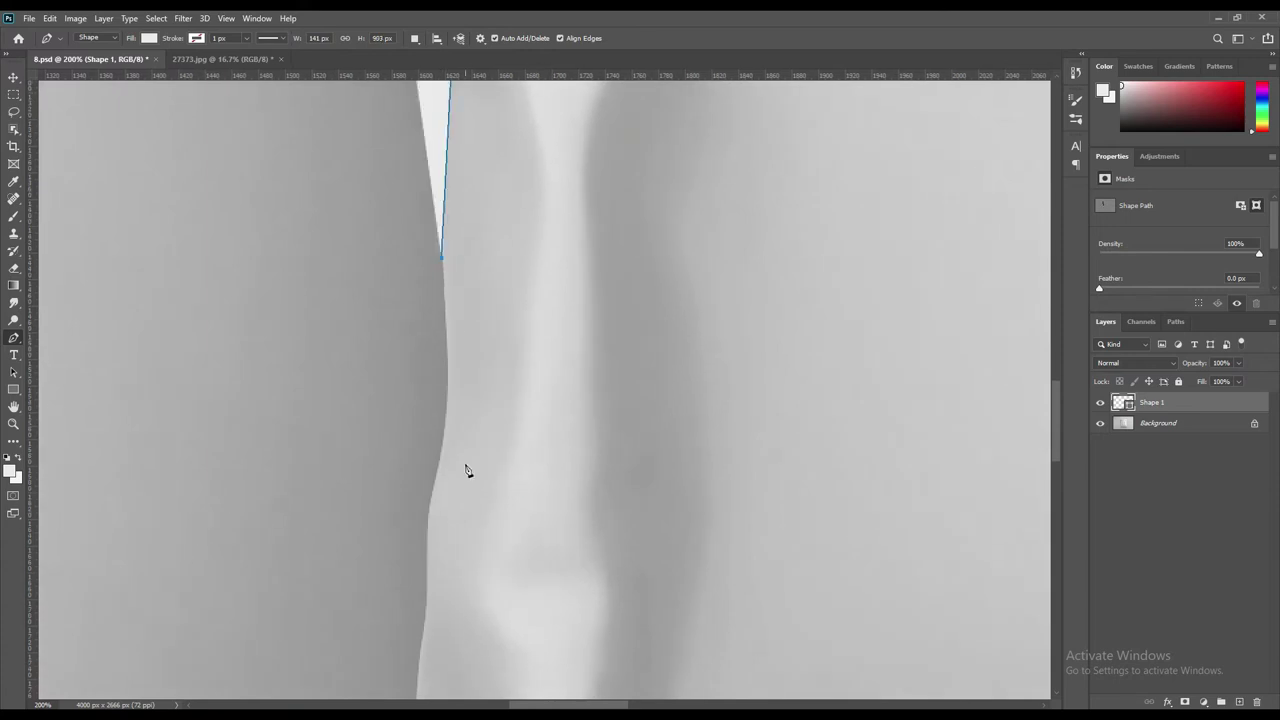
left_click(430, 531)
scroll(483, 586, "down", 5)
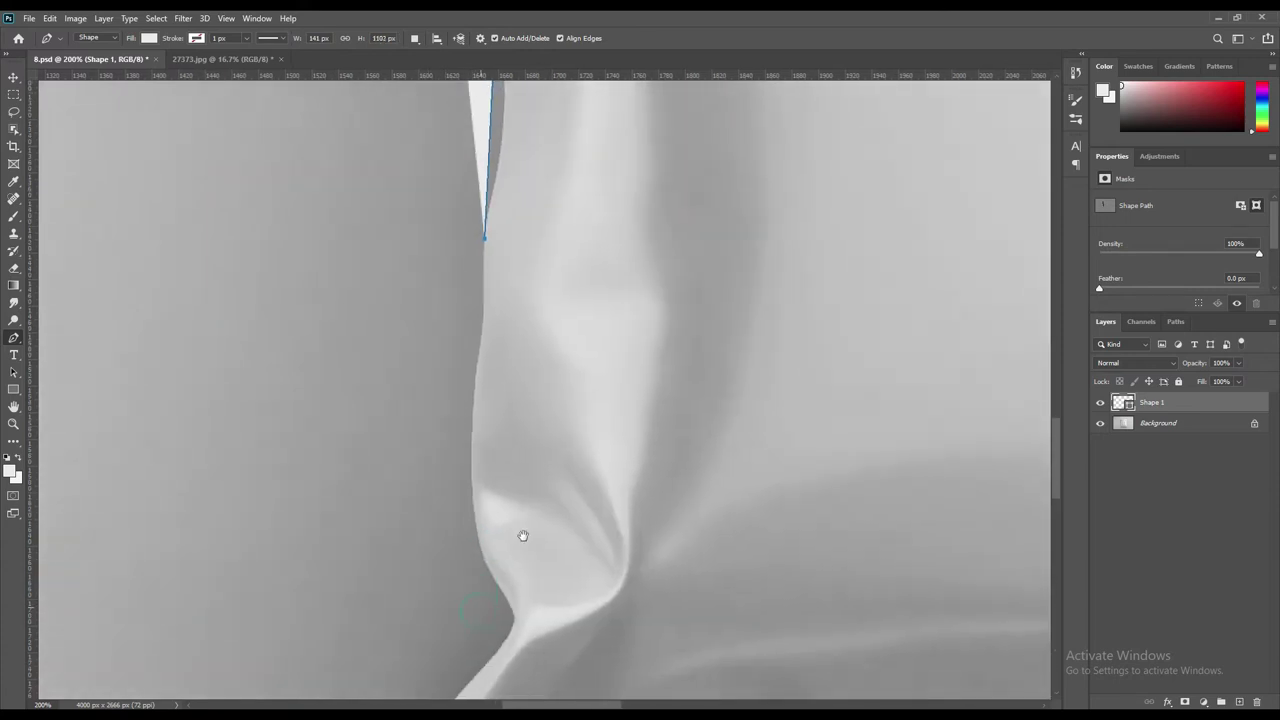
left_click_drag(524, 540, 520, 510)
left_click(508, 461)
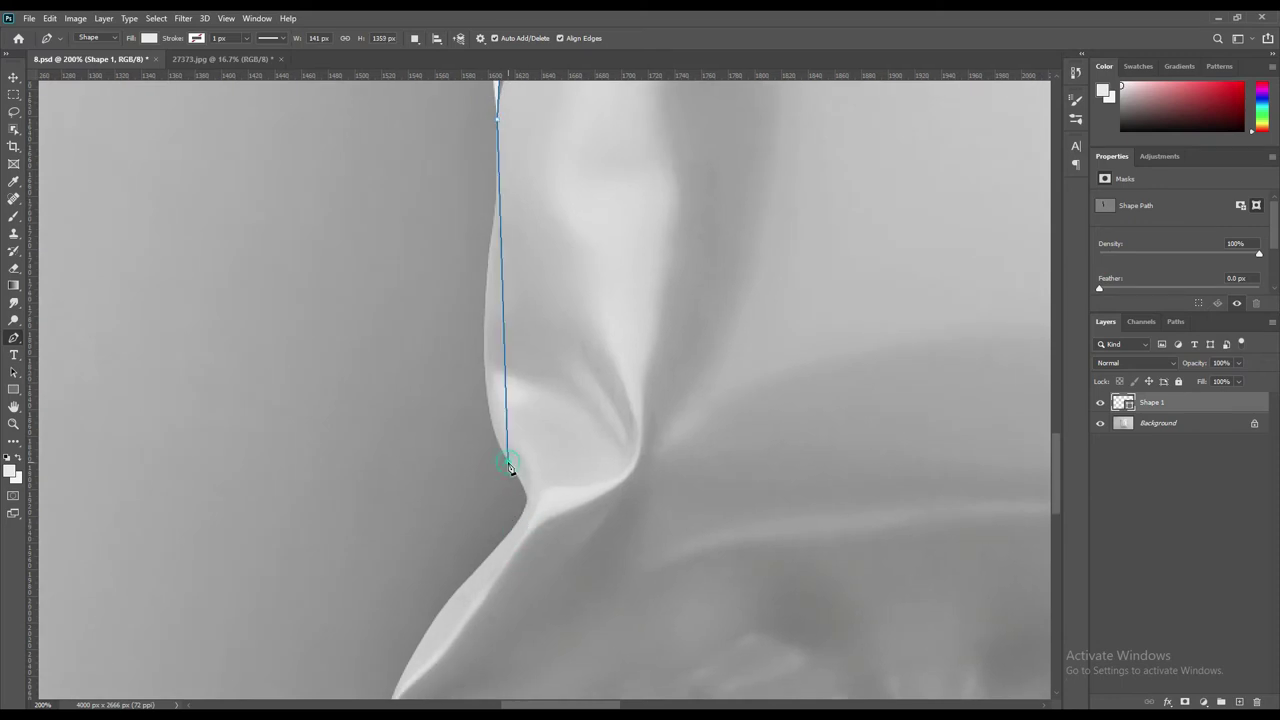
left_click(495, 554)
scroll(463, 634, "down", 5)
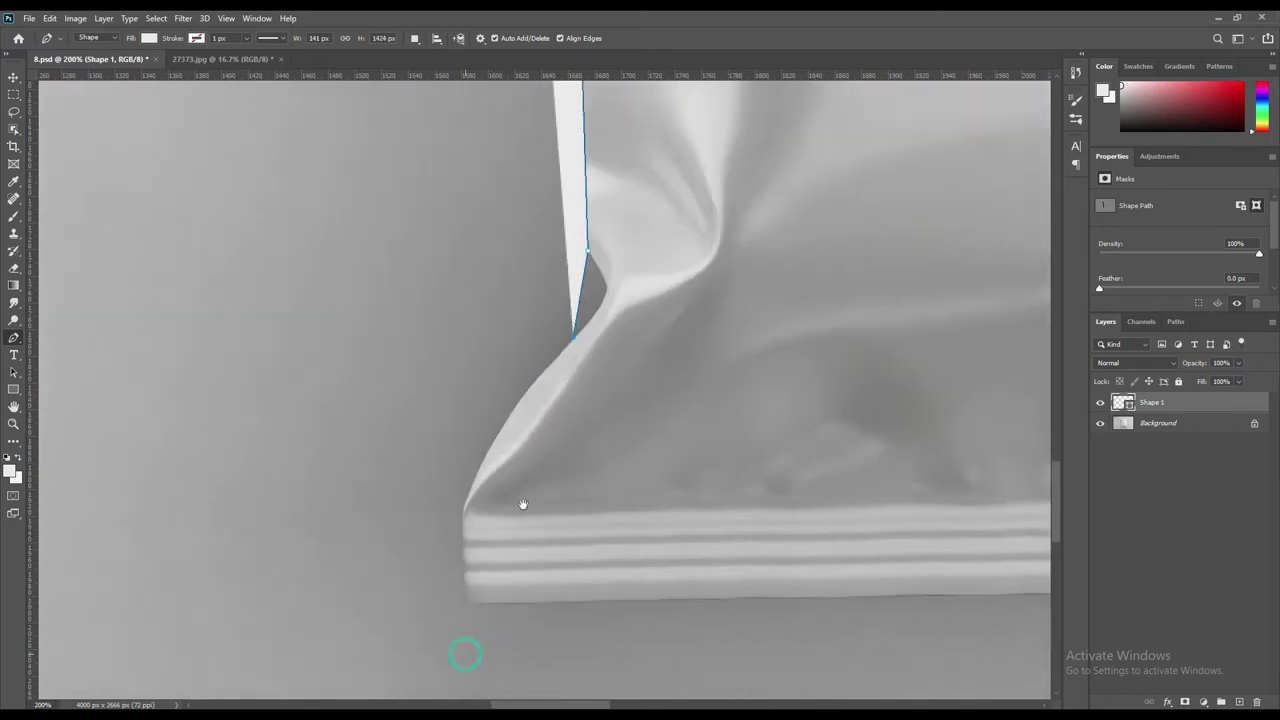
left_click_drag(466, 651, 523, 517)
left_click(515, 389)
left_click(519, 466)
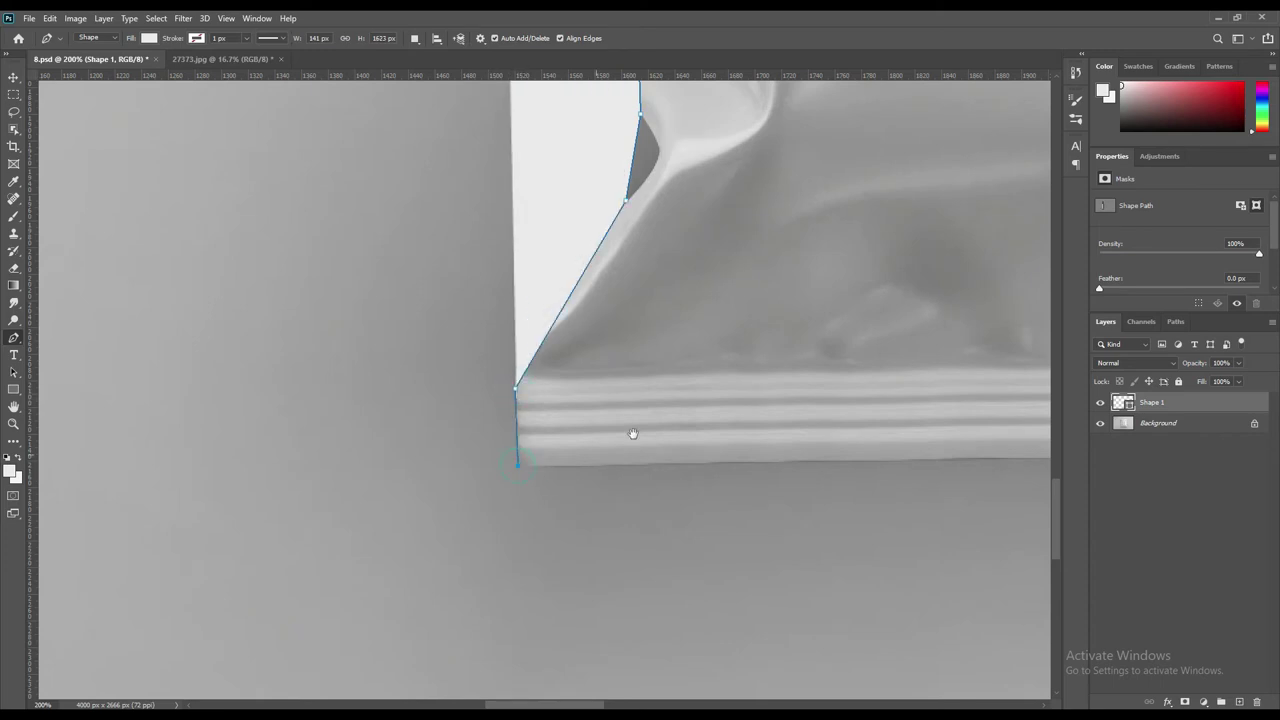
scroll(337, 423, "right", 3)
scroll(543, 431, "right", 2)
scroll(537, 412, "right", 2)
left_click_drag(537, 412, 414, 434)
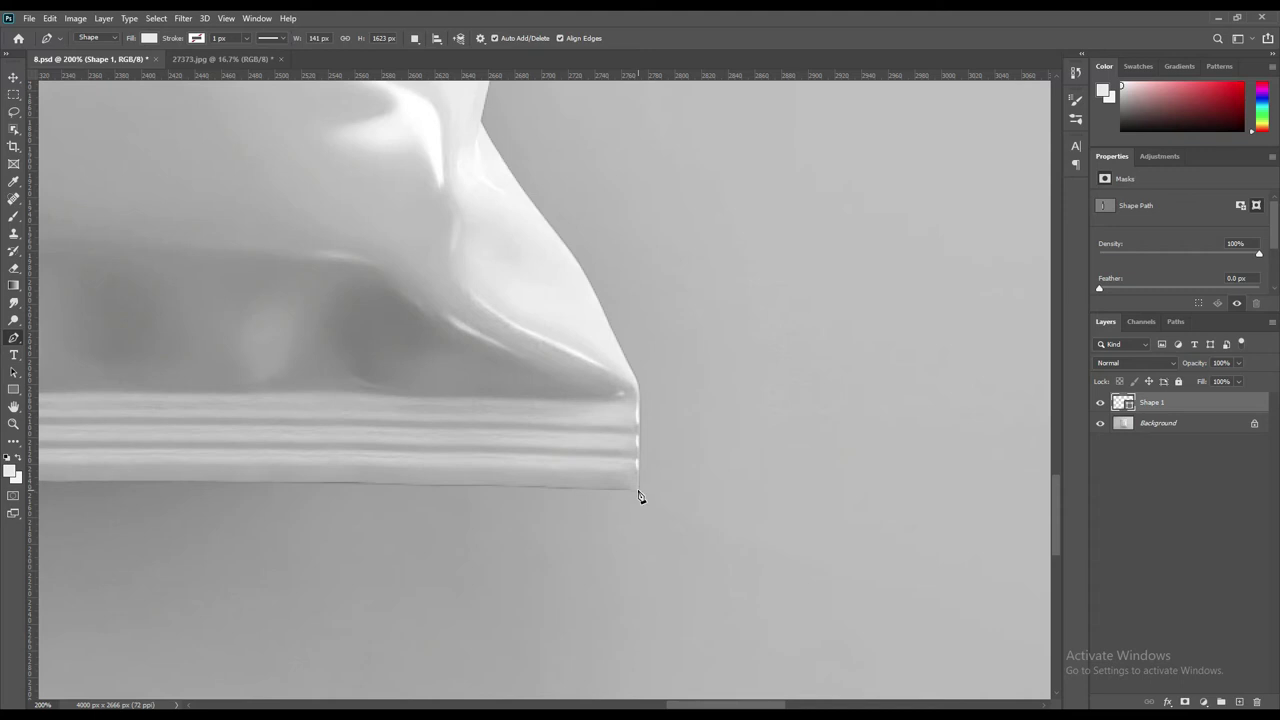
Add anchors from the bottom-right corner up the bag's right edge, undoing one misplaced point
left_click(639, 490)
left_click(639, 405)
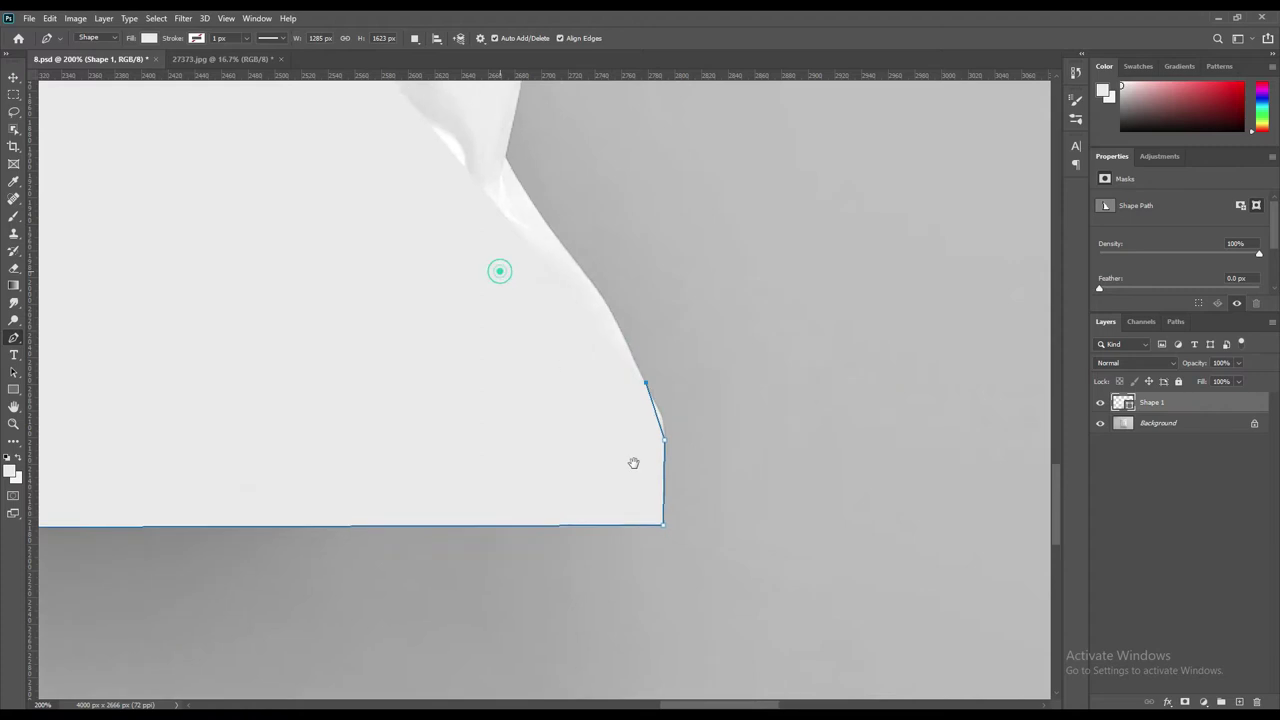
left_click_drag(497, 271, 690, 509)
left_click(676, 420)
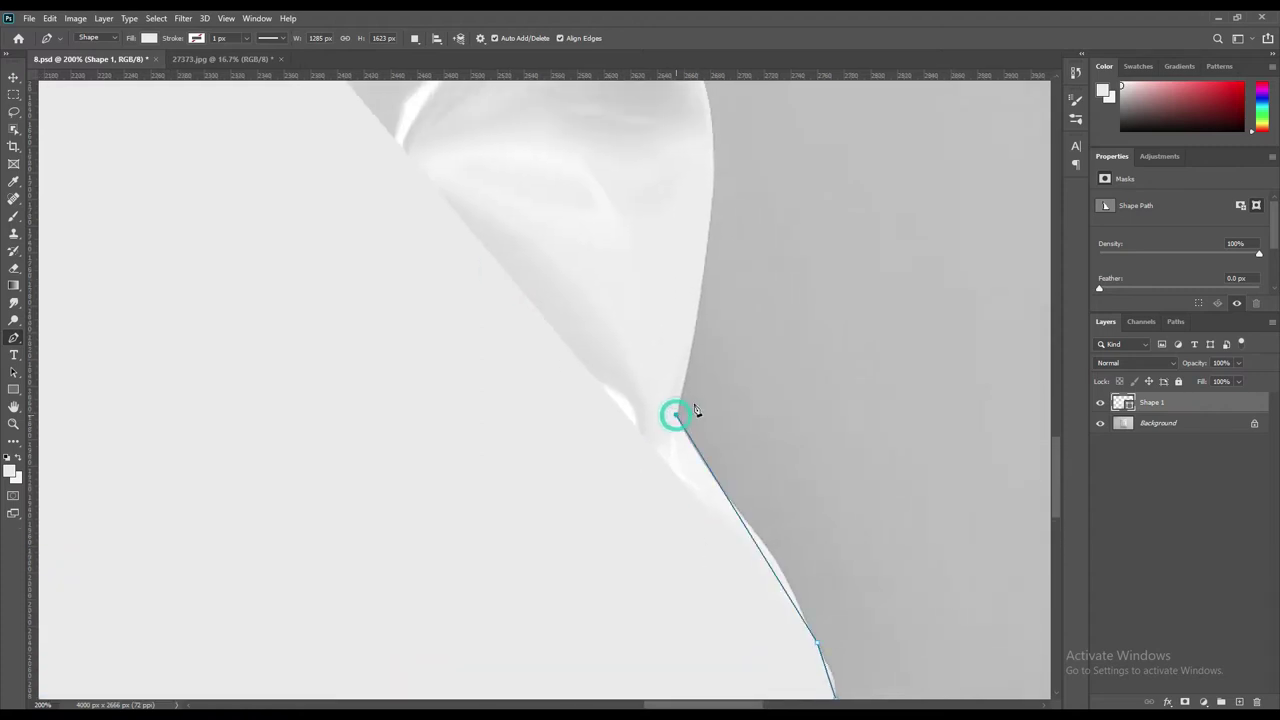
left_click_drag(657, 294, 714, 623)
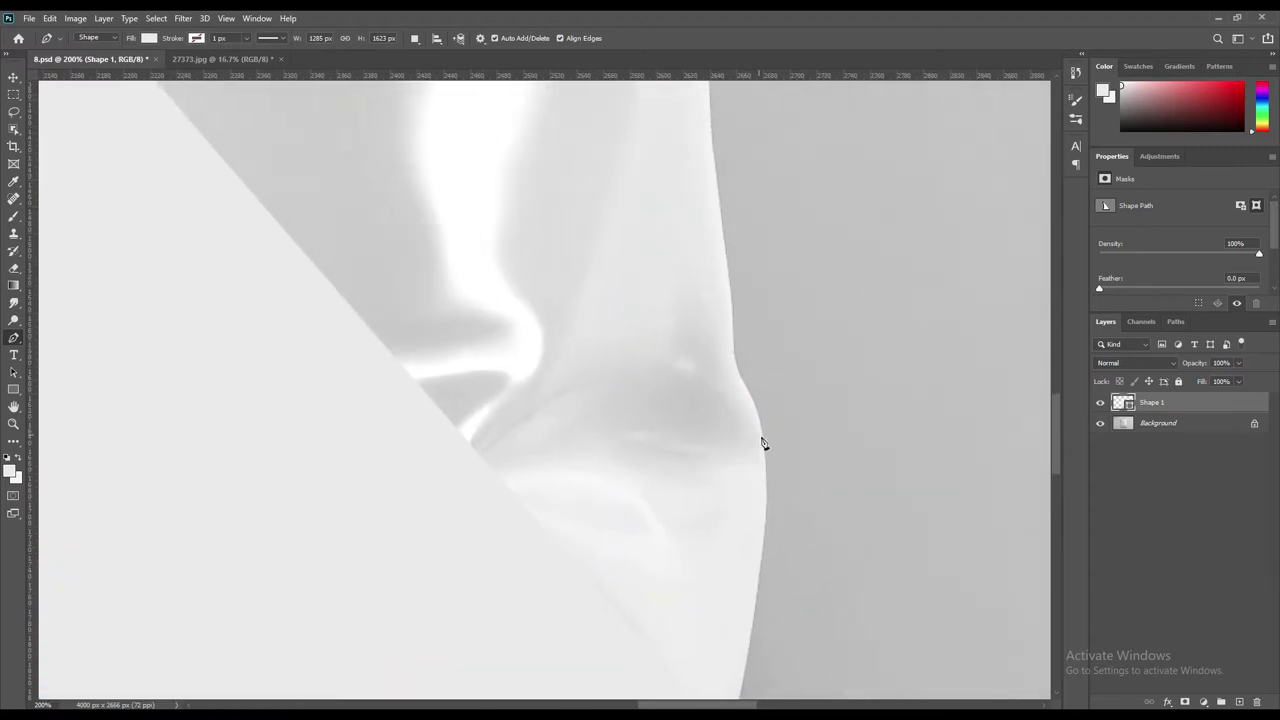
left_click(762, 439)
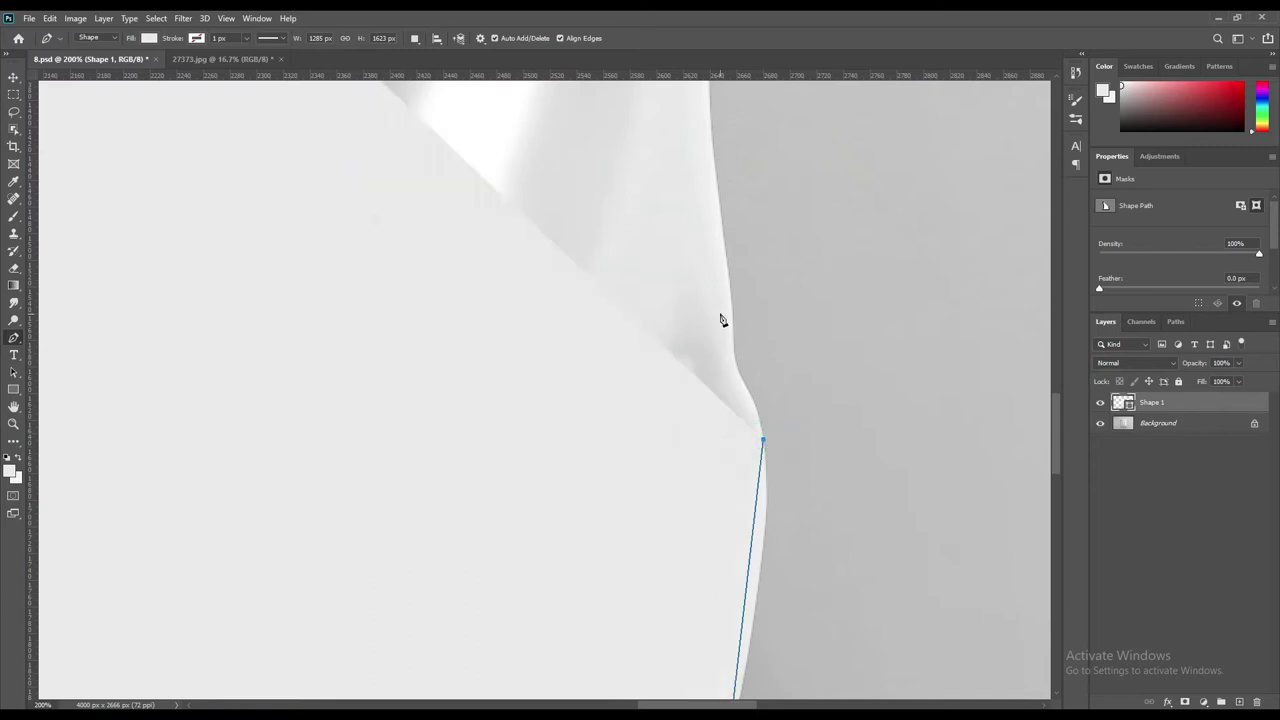
left_click(731, 296)
left_click_drag(629, 217, 706, 457)
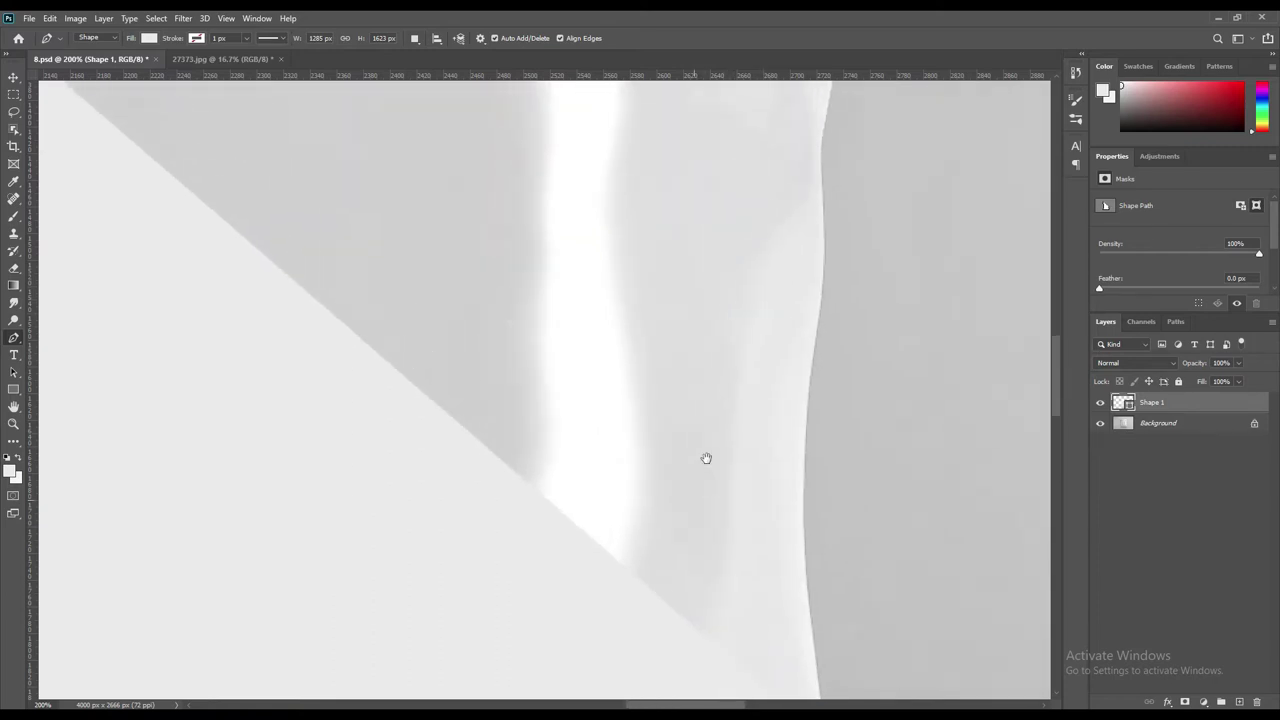
left_click_drag(706, 403, 700, 531)
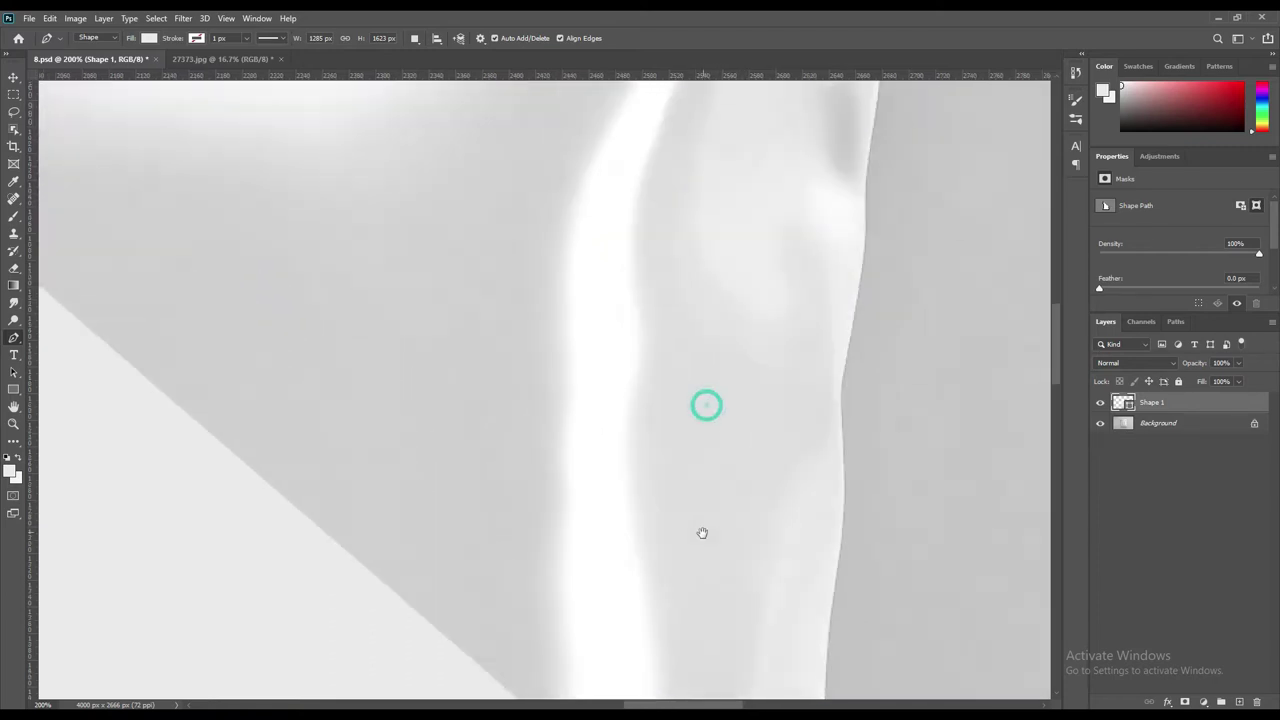
left_click(843, 500)
left_click(860, 280)
key("ctrl+z")
Place anchors up to the top-right corner and close Shape 1 at its top-left start point
left_click_drag(728, 368, 723, 616)
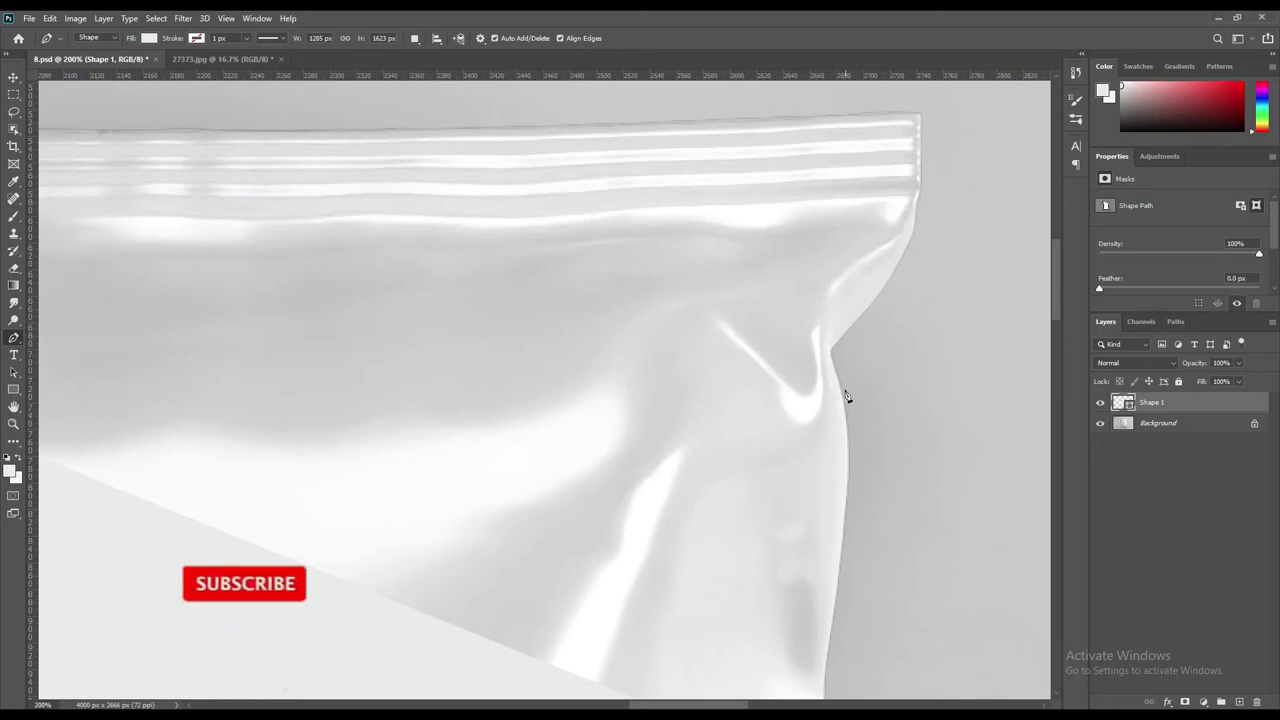
left_click(847, 424)
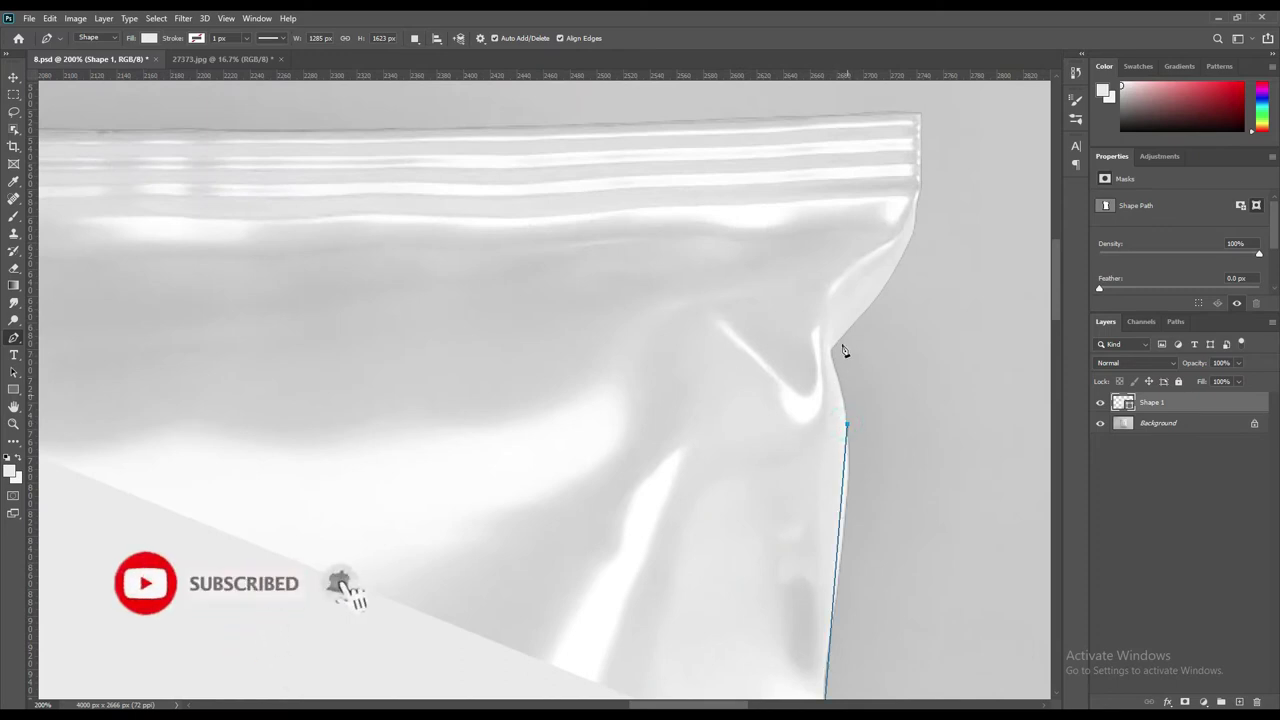
left_click(861, 316)
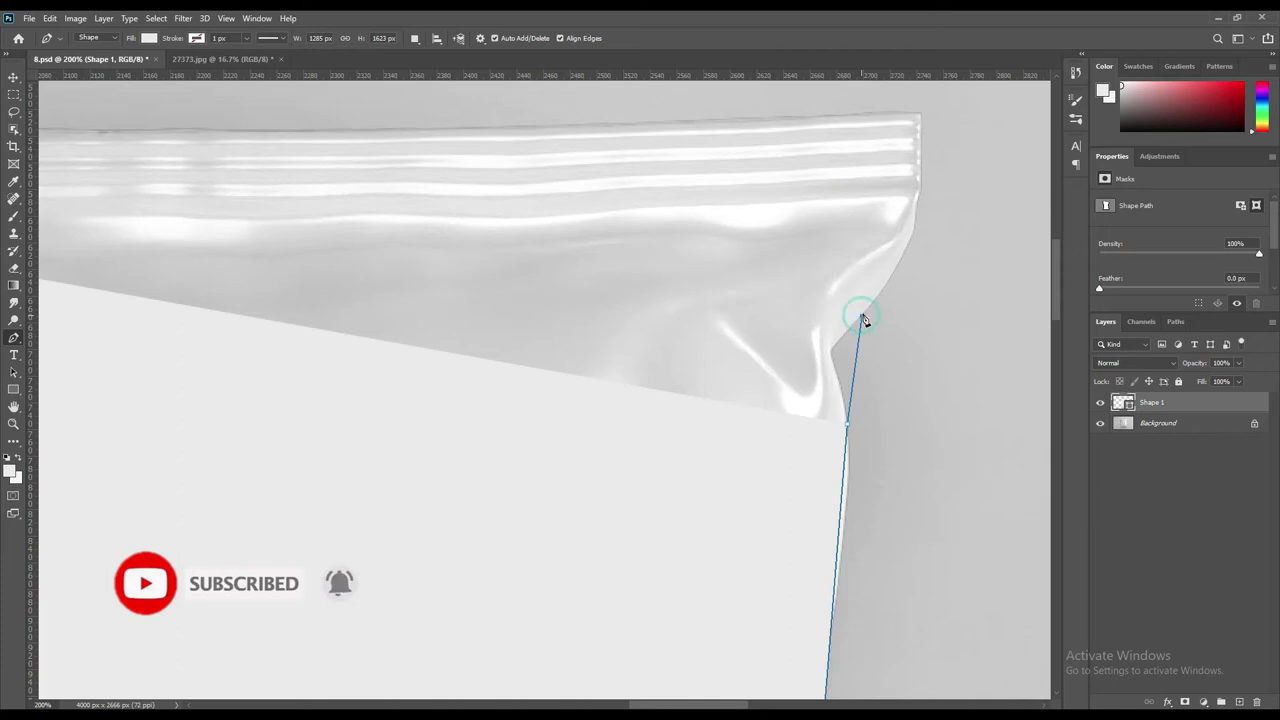
left_click(920, 178)
left_click(922, 113)
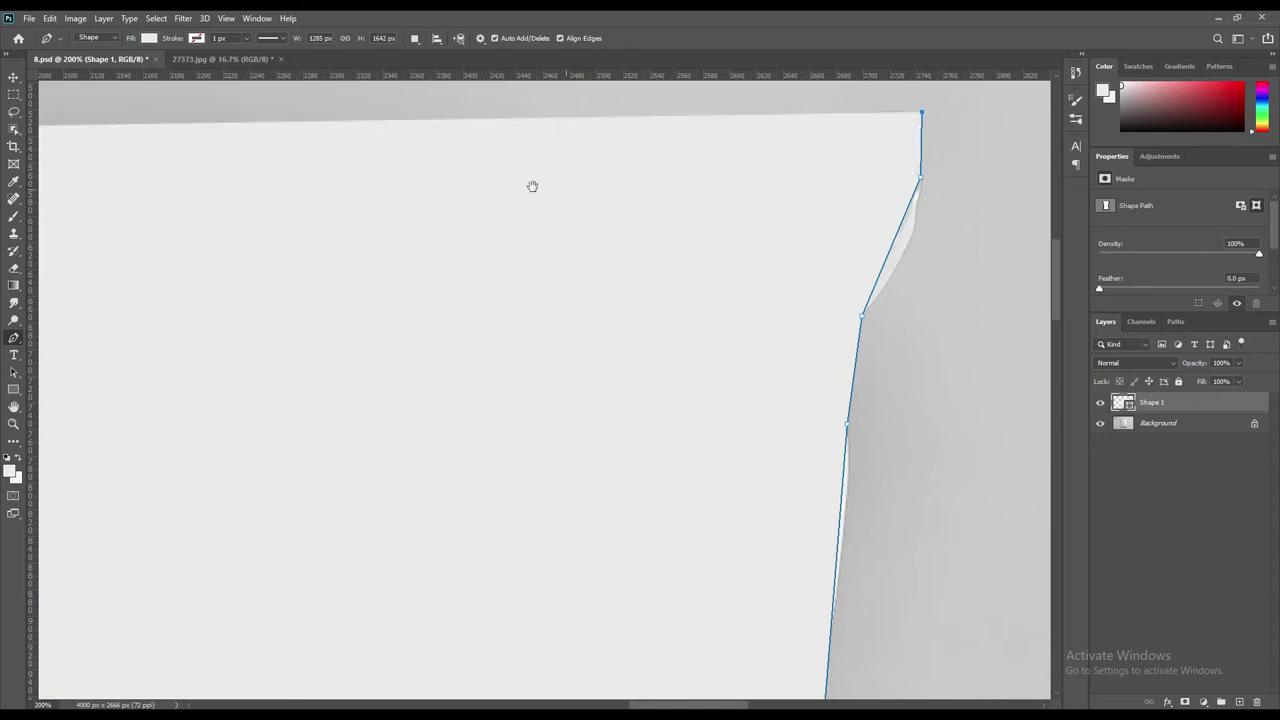
left_click_drag(532, 186, 883, 186)
left_click_drag(463, 229, 797, 243)
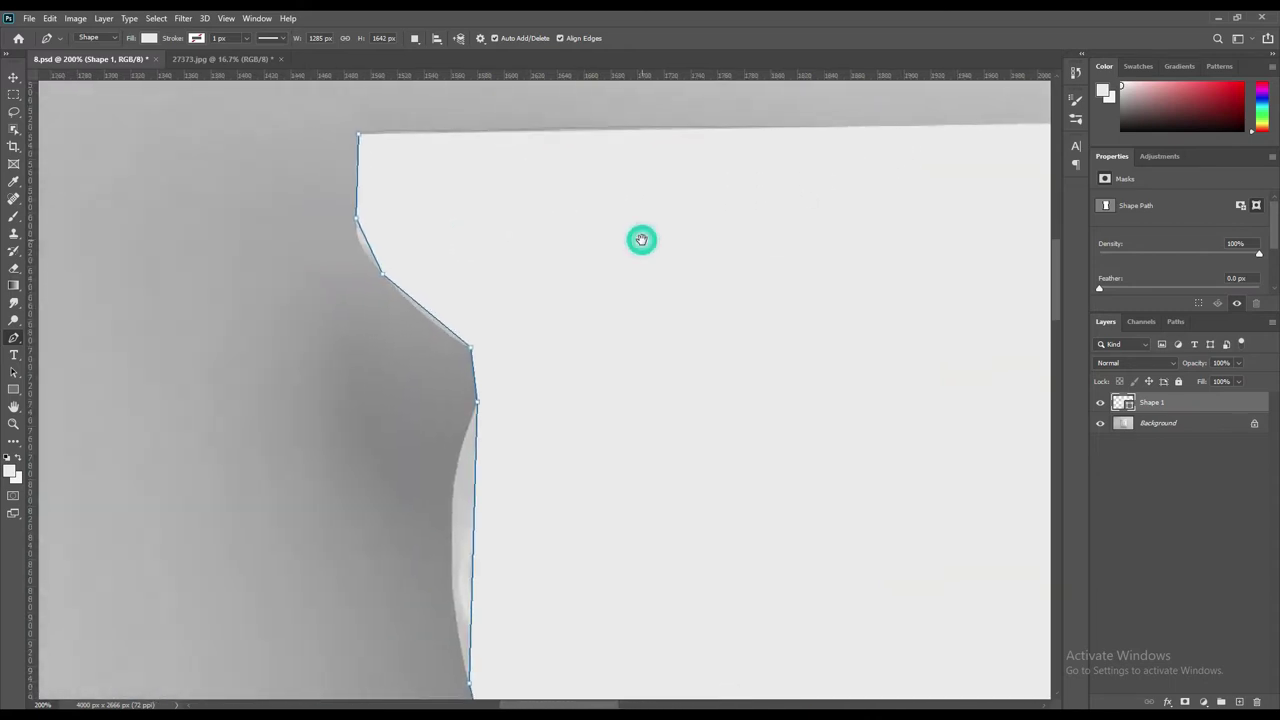
left_click(359, 134)
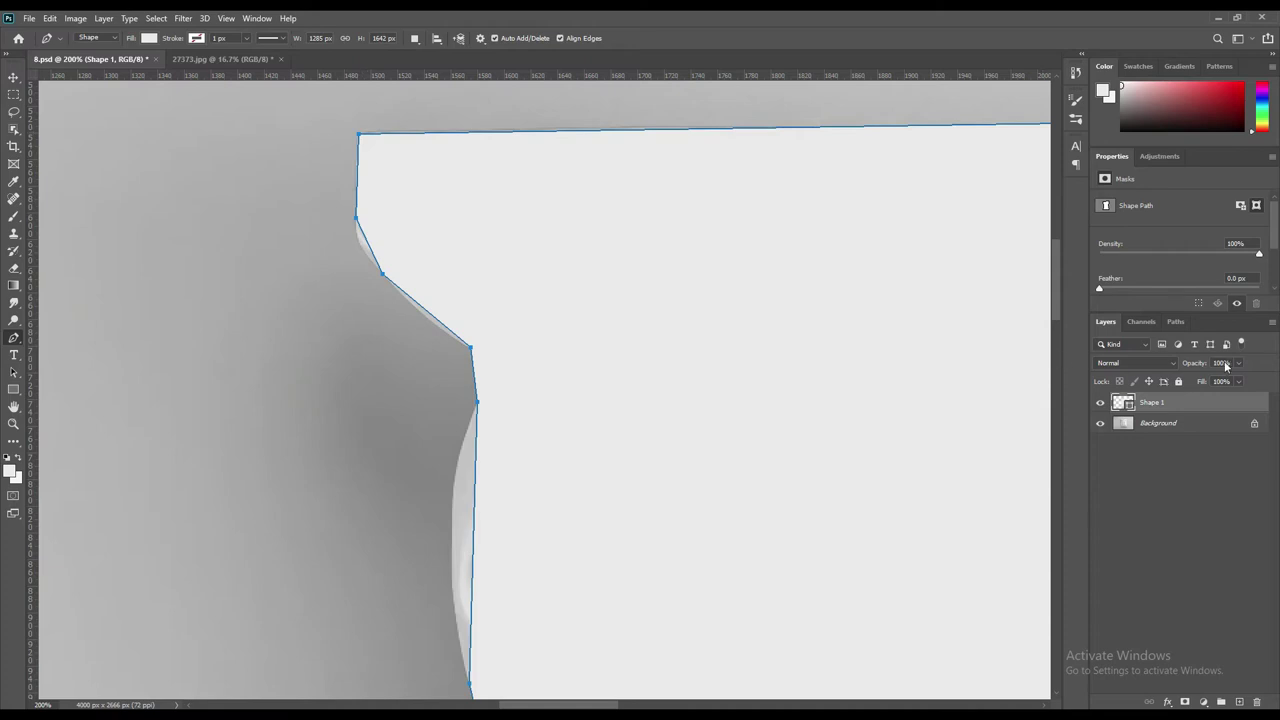
Set Shape 1 opacity to 0% and add an anchor on the outline's top edge
left_click_drag(1196, 362, 1063, 376)
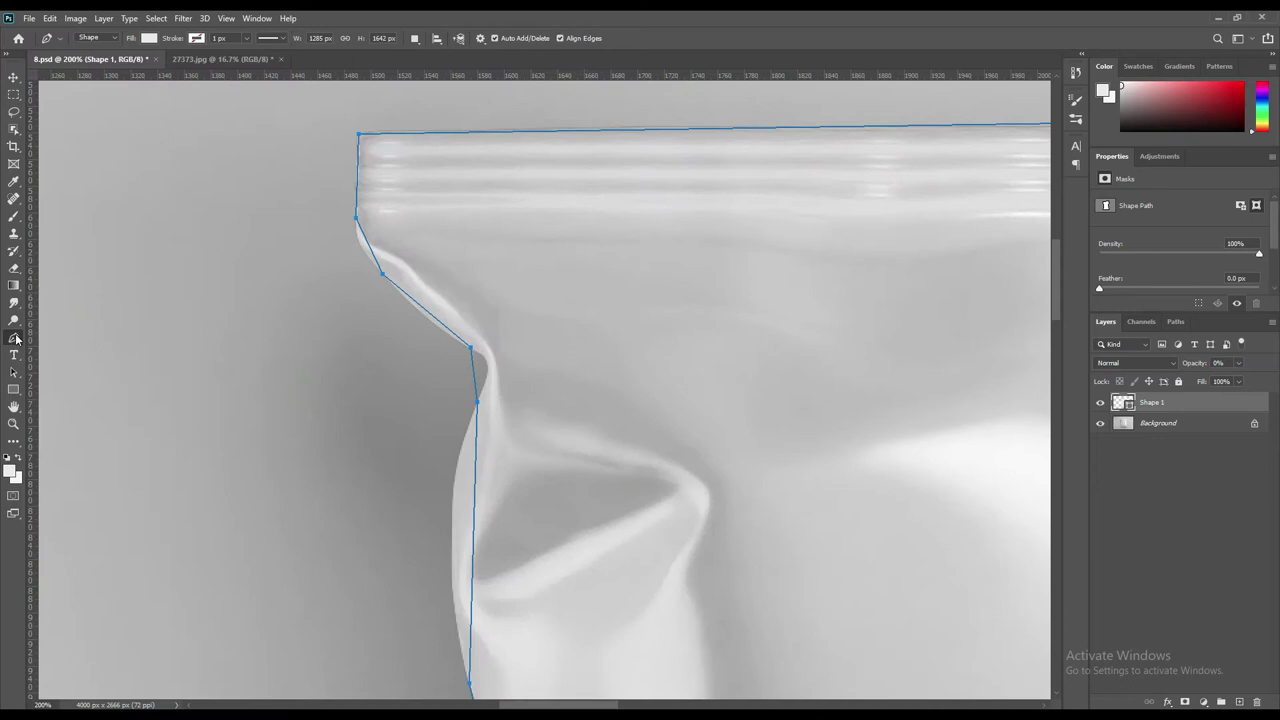
right_click(14, 339)
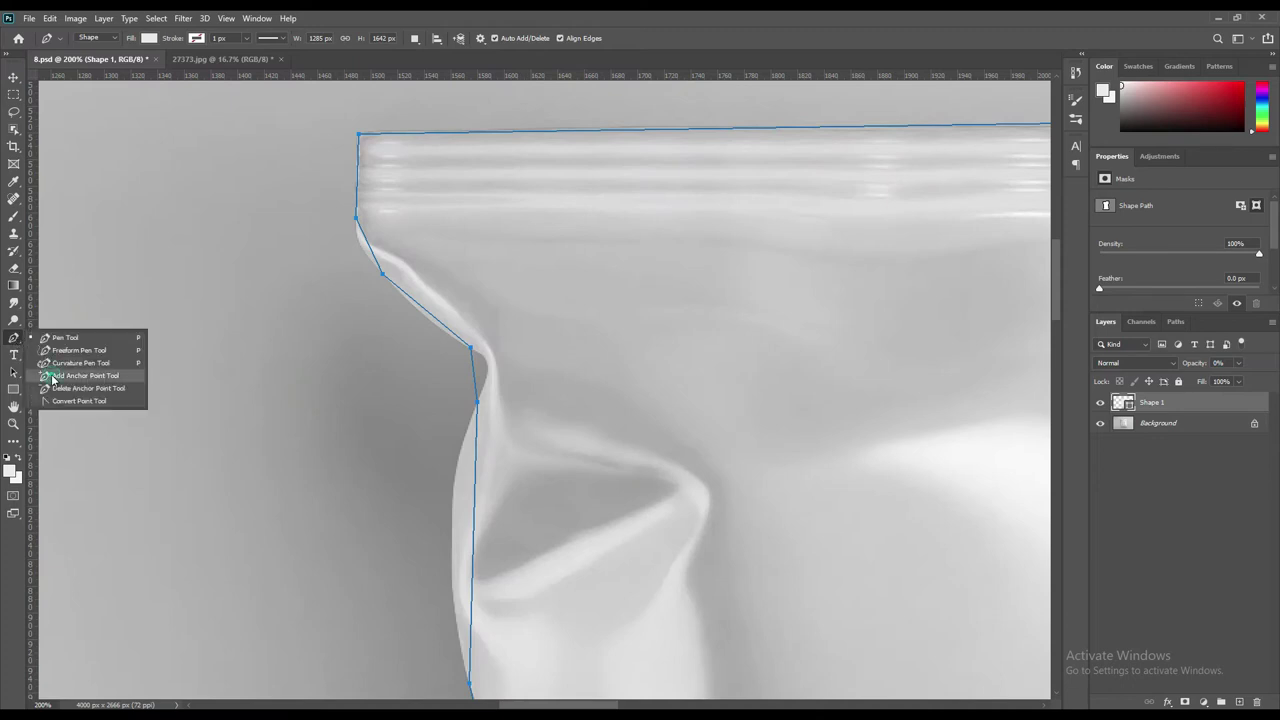
left_click(40, 376)
left_click(413, 130)
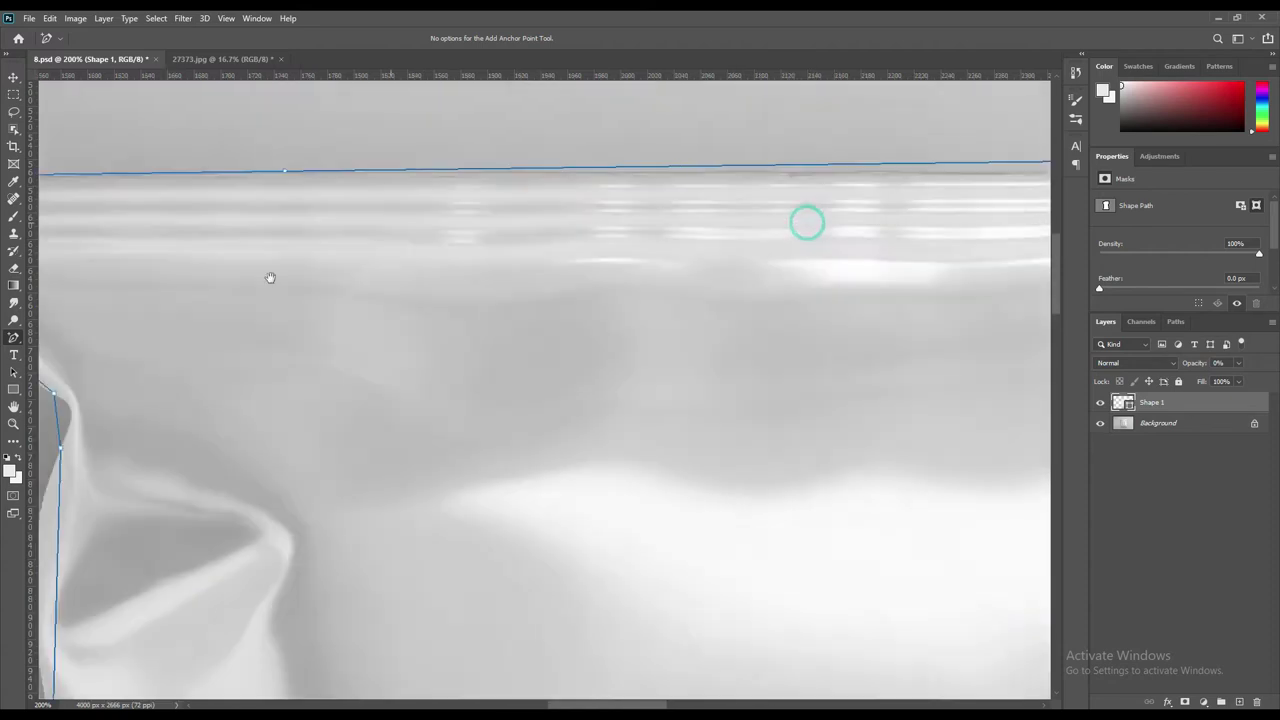
mouse_move(805, 221)
left_mouse_down()
mouse_move(450, 196)
mouse_move(475, 207)
left_mouse_up()
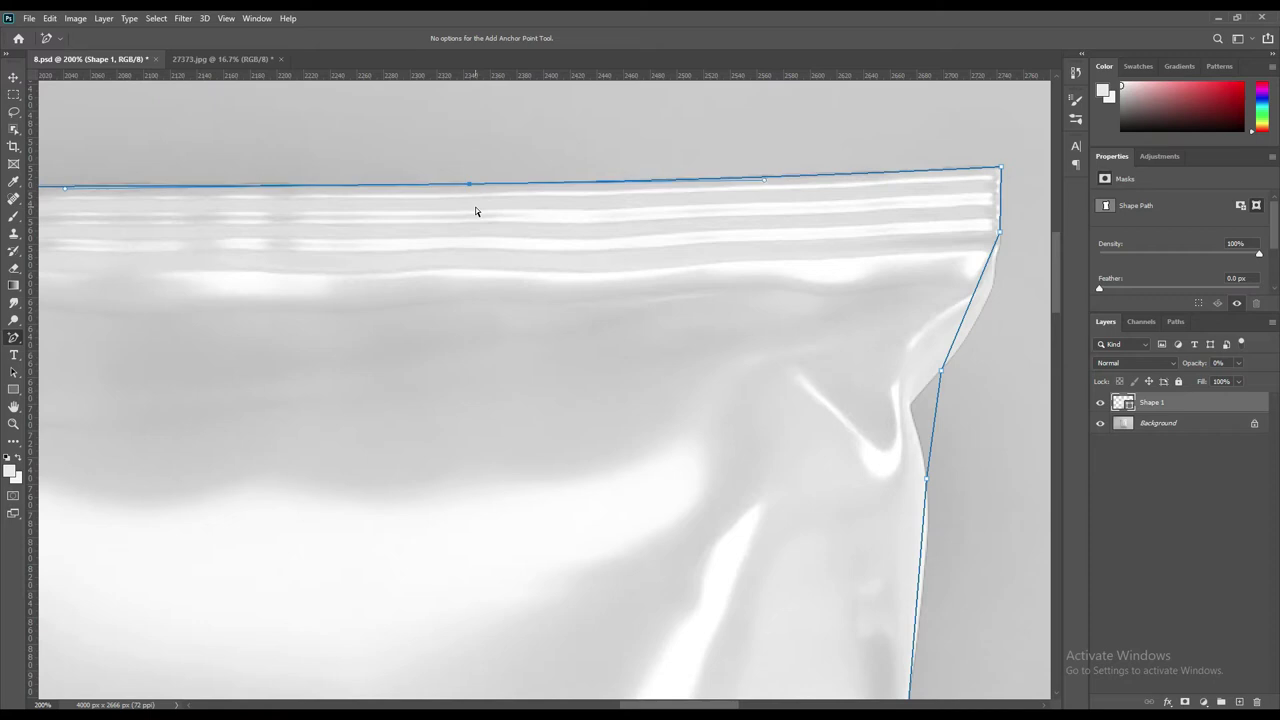
Add and drag anchors to curve the outline along the bag's upper-right edge and fold
left_click(958, 169)
left_click_drag(972, 302, 988, 299)
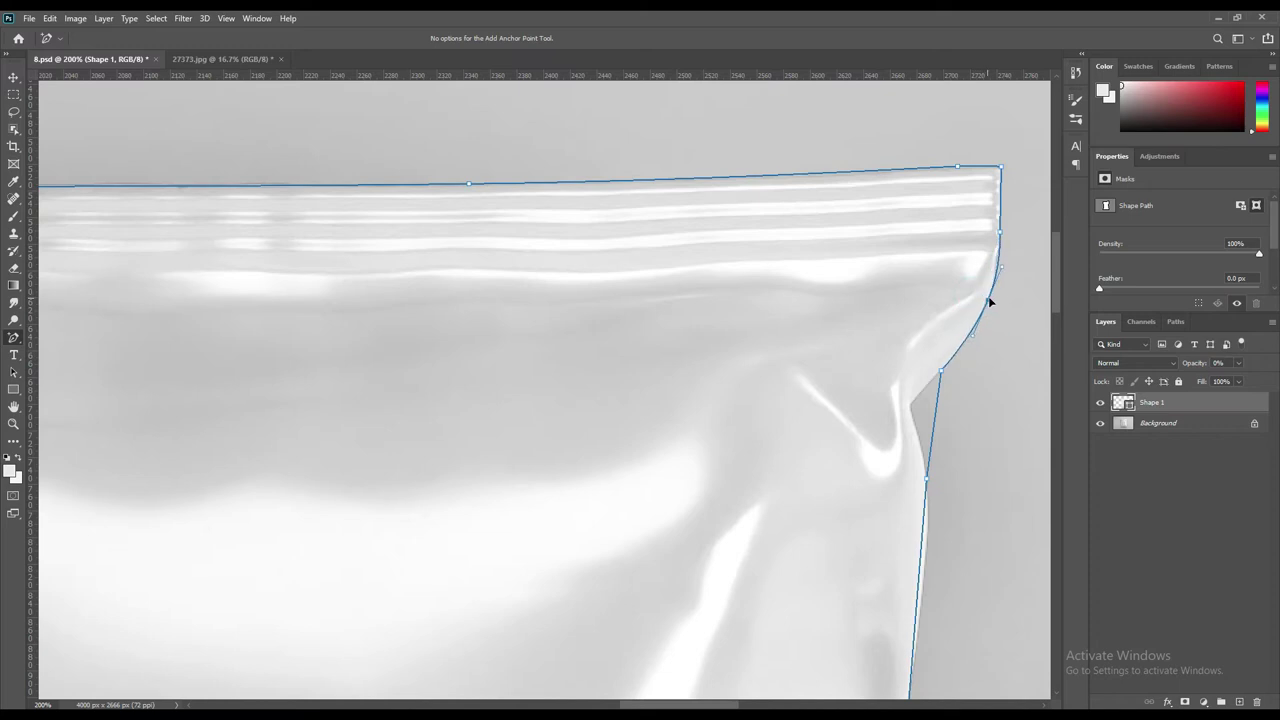
left_click_drag(997, 274, 1003, 272)
left_click_drag(991, 306, 986, 309)
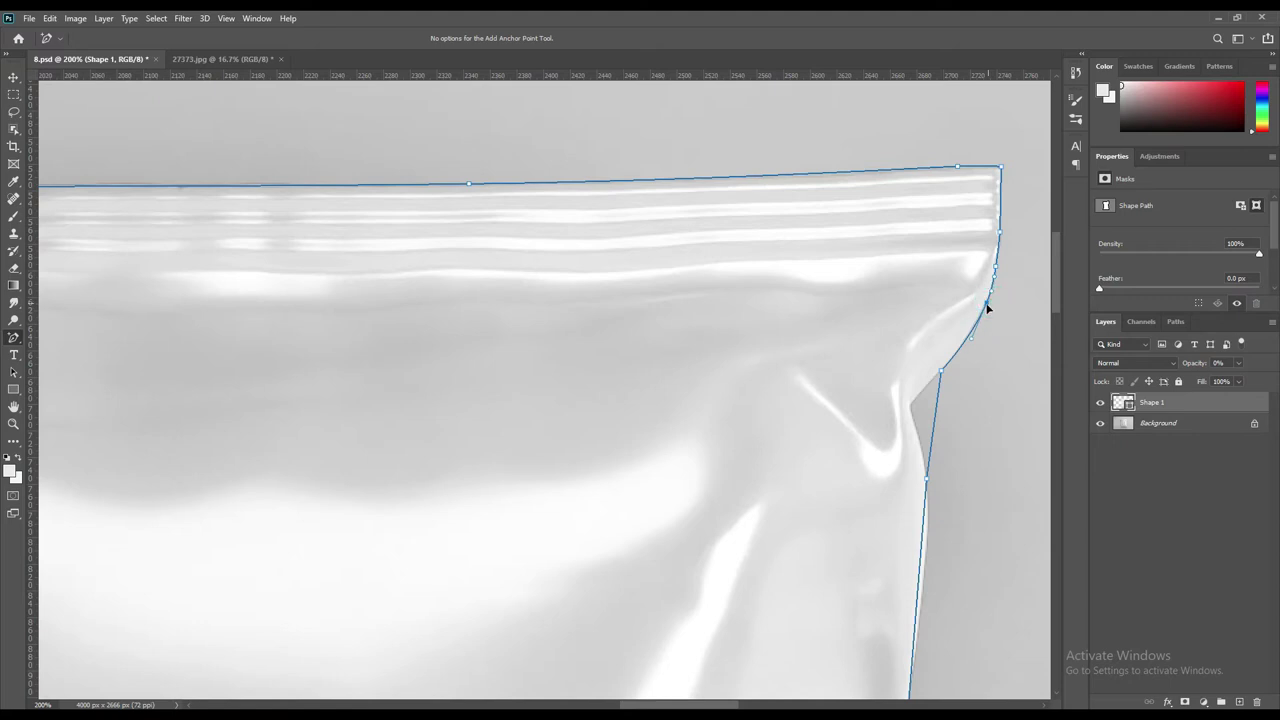
left_click(1000, 232)
left_click_drag(938, 412, 913, 402)
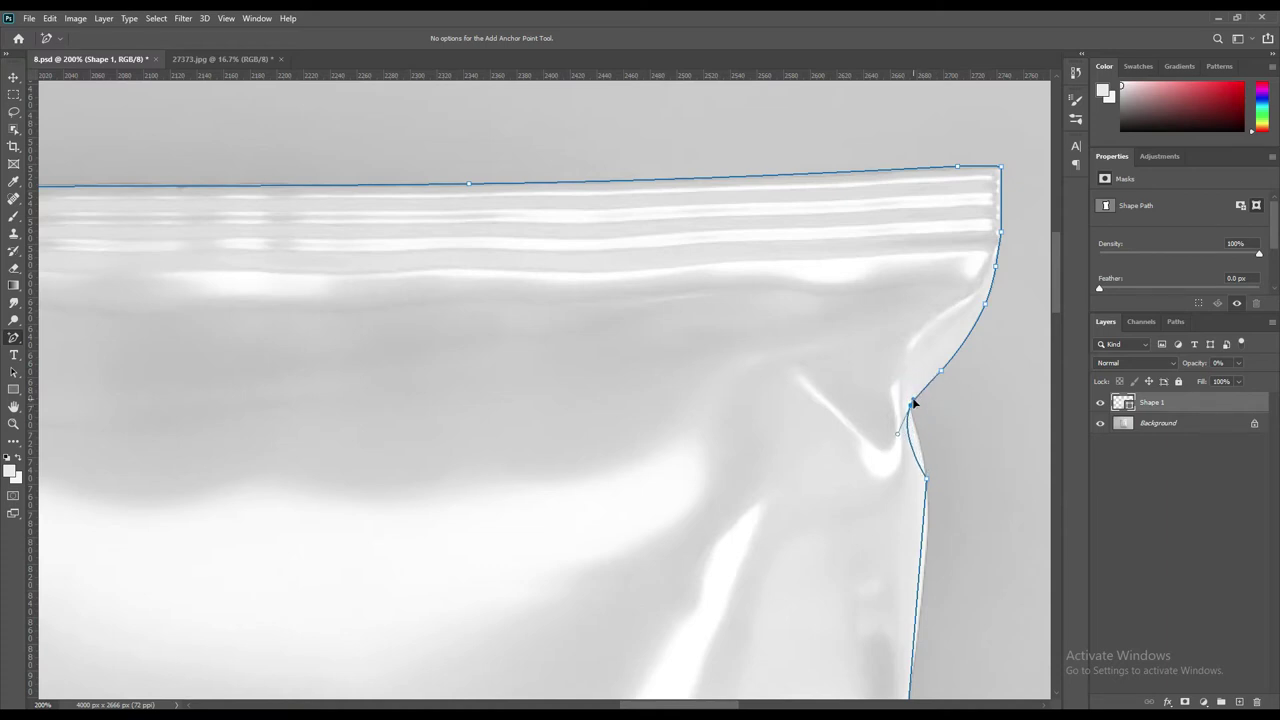
left_click_drag(898, 434, 913, 422)
left_click(919, 397)
left_click(924, 548)
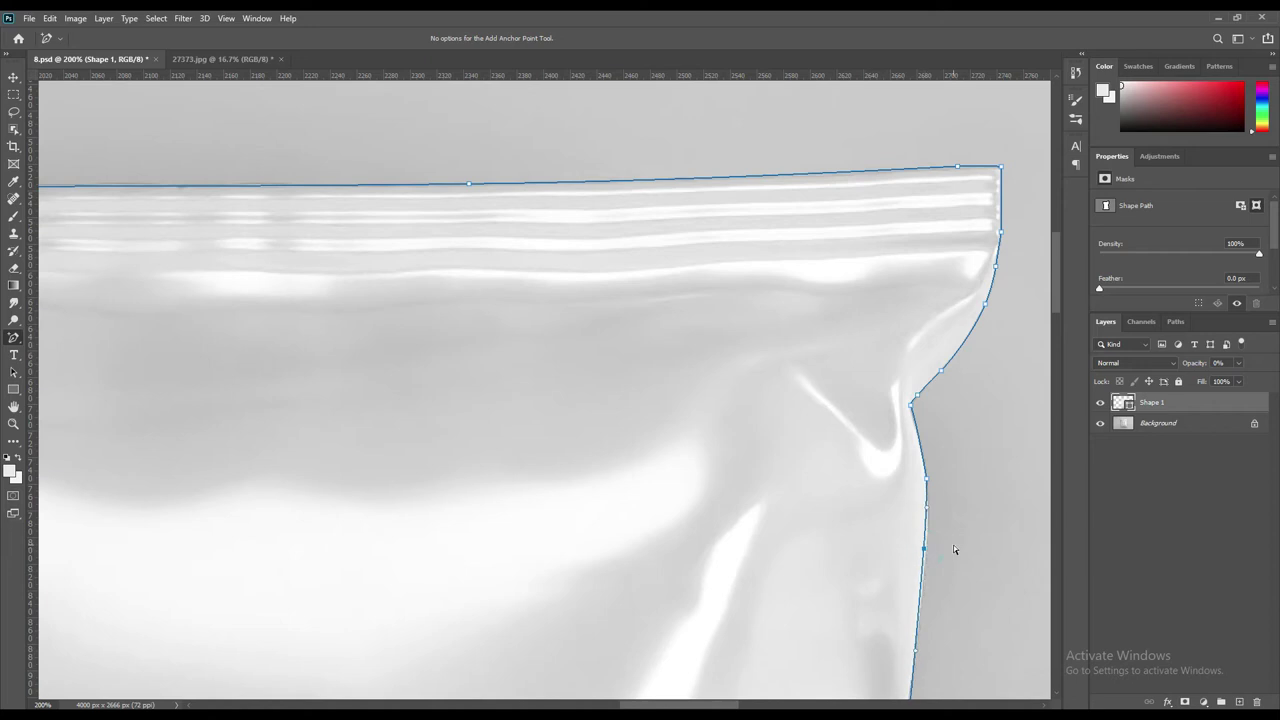
Add and drag anchors to fit the outline to the right edge and side bulge
left_click_drag(962, 575, 860, 300)
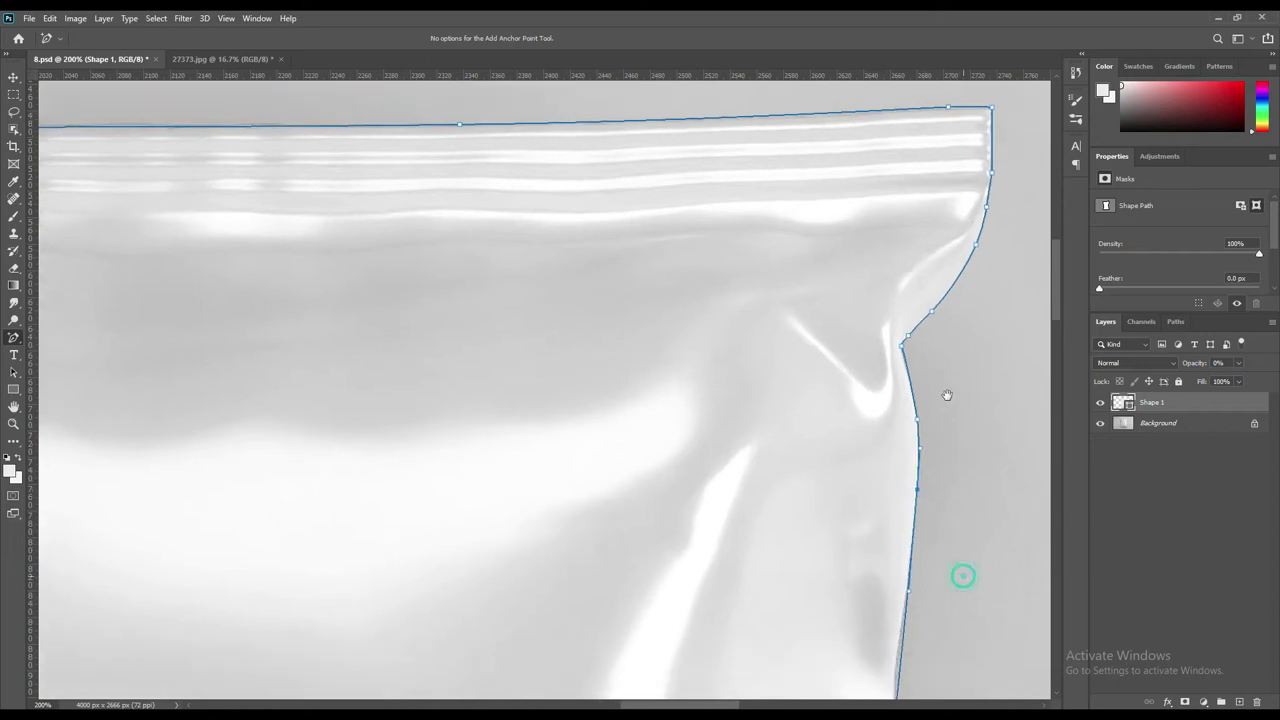
left_click(869, 296)
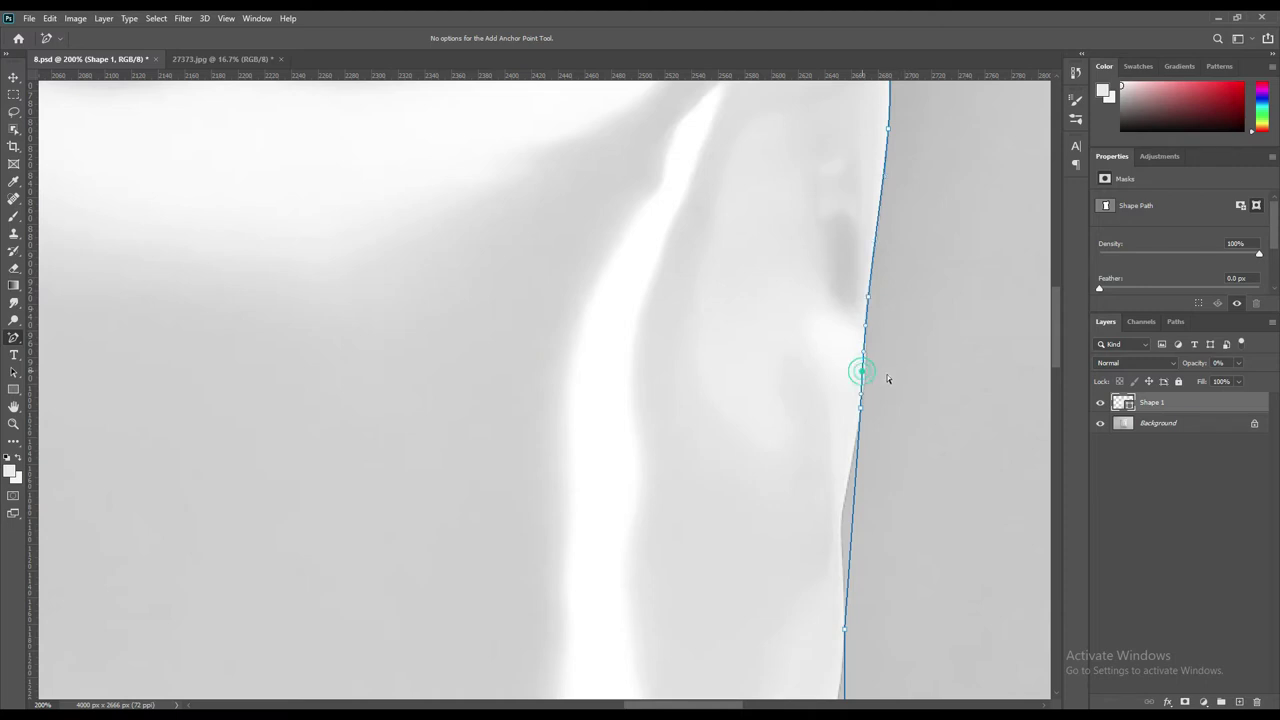
left_click_drag(854, 519, 842, 515)
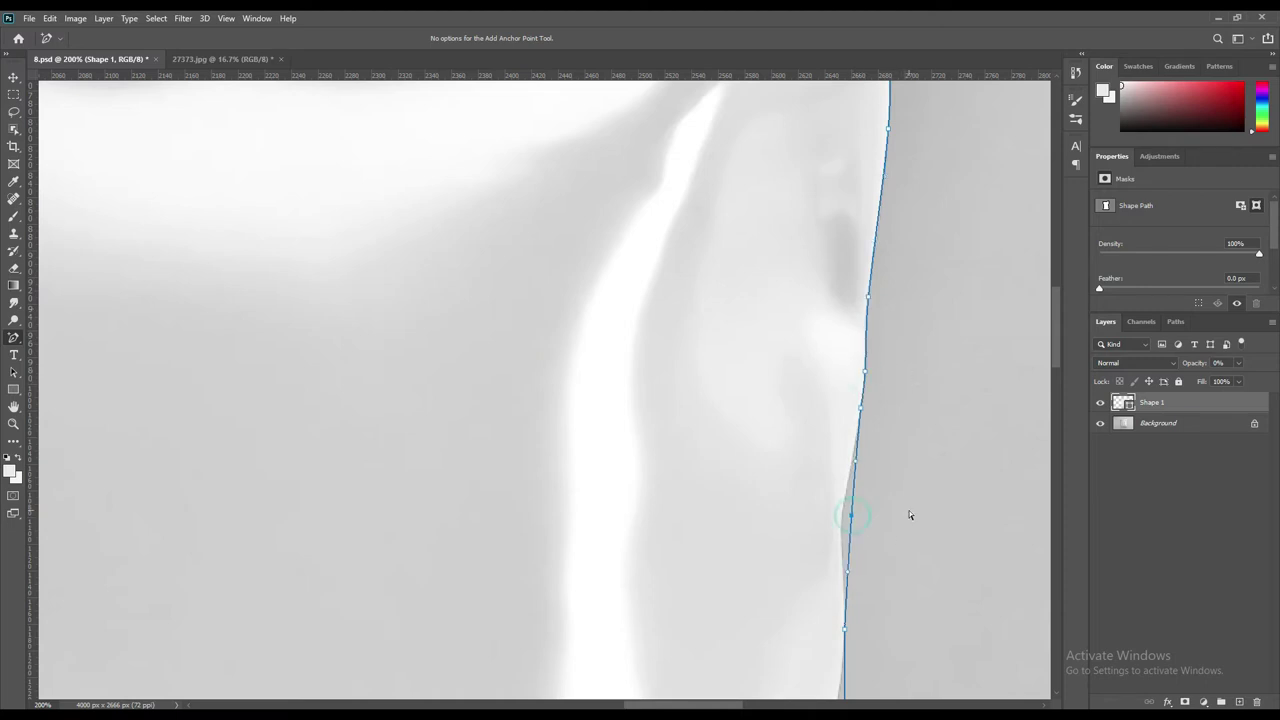
left_click(849, 462)
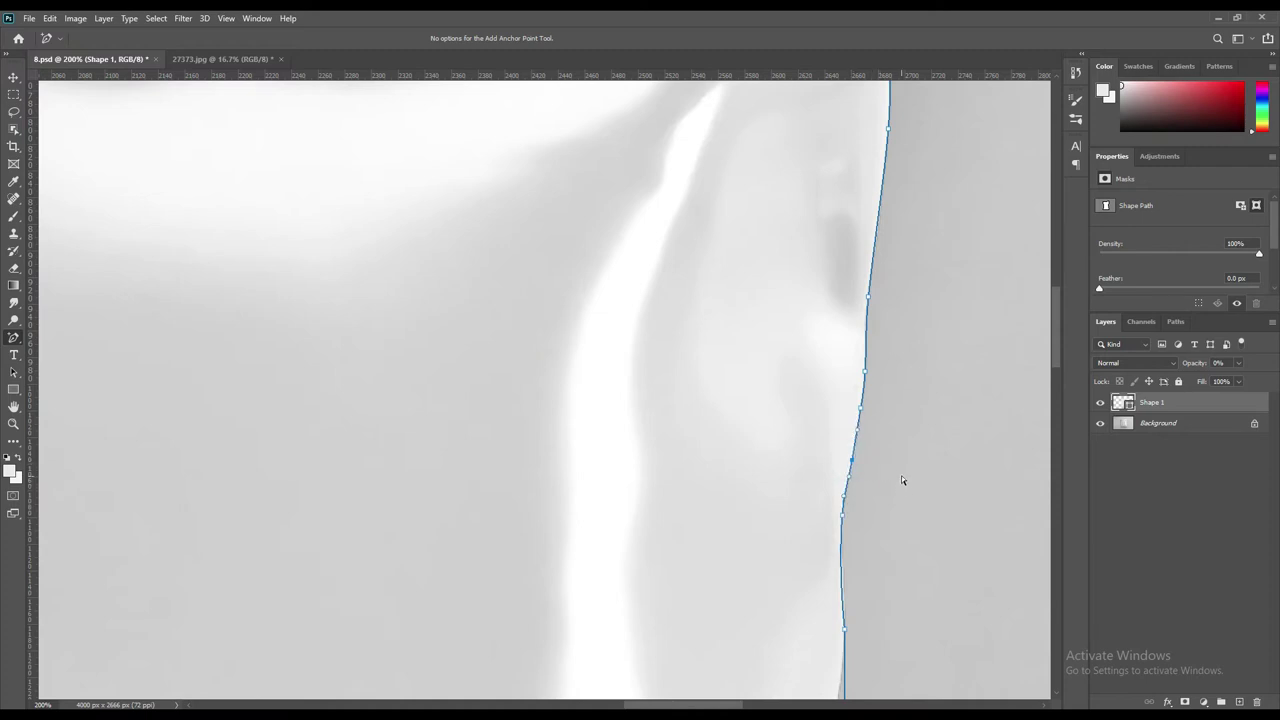
scroll(889, 520, "down", 4)
scroll(880, 480, "down", 1)
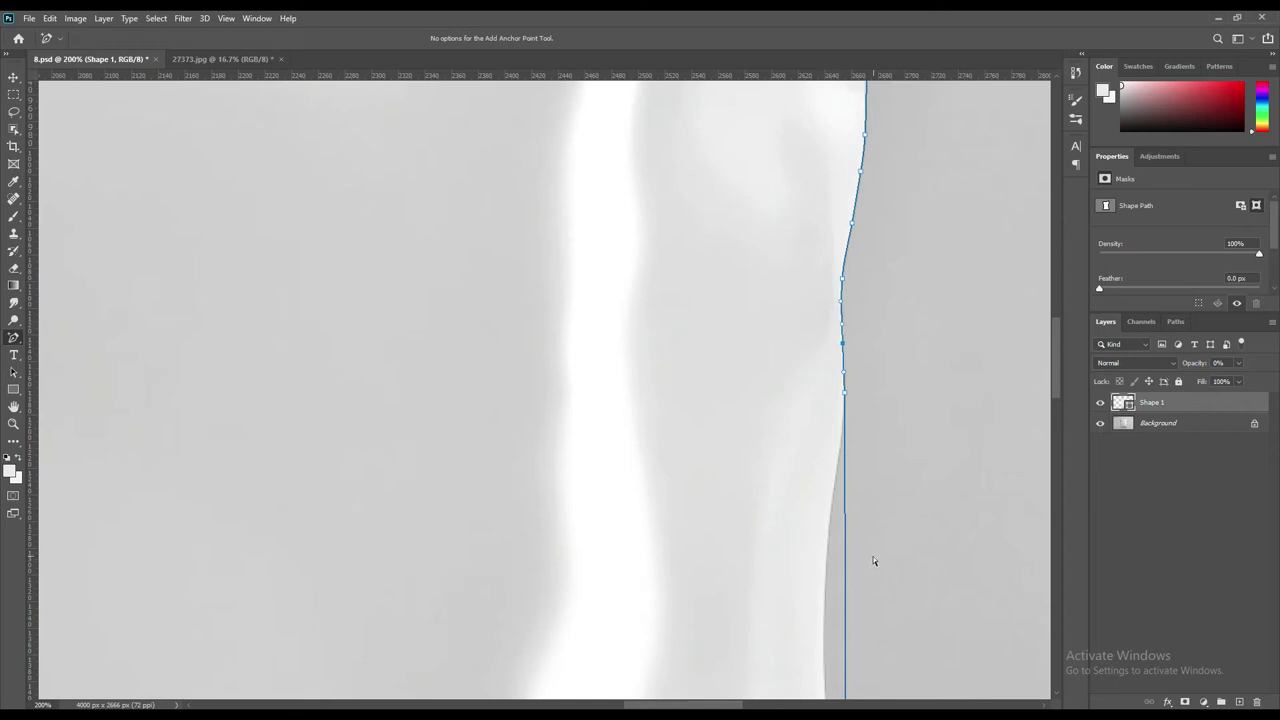
left_click_drag(847, 610, 824, 603)
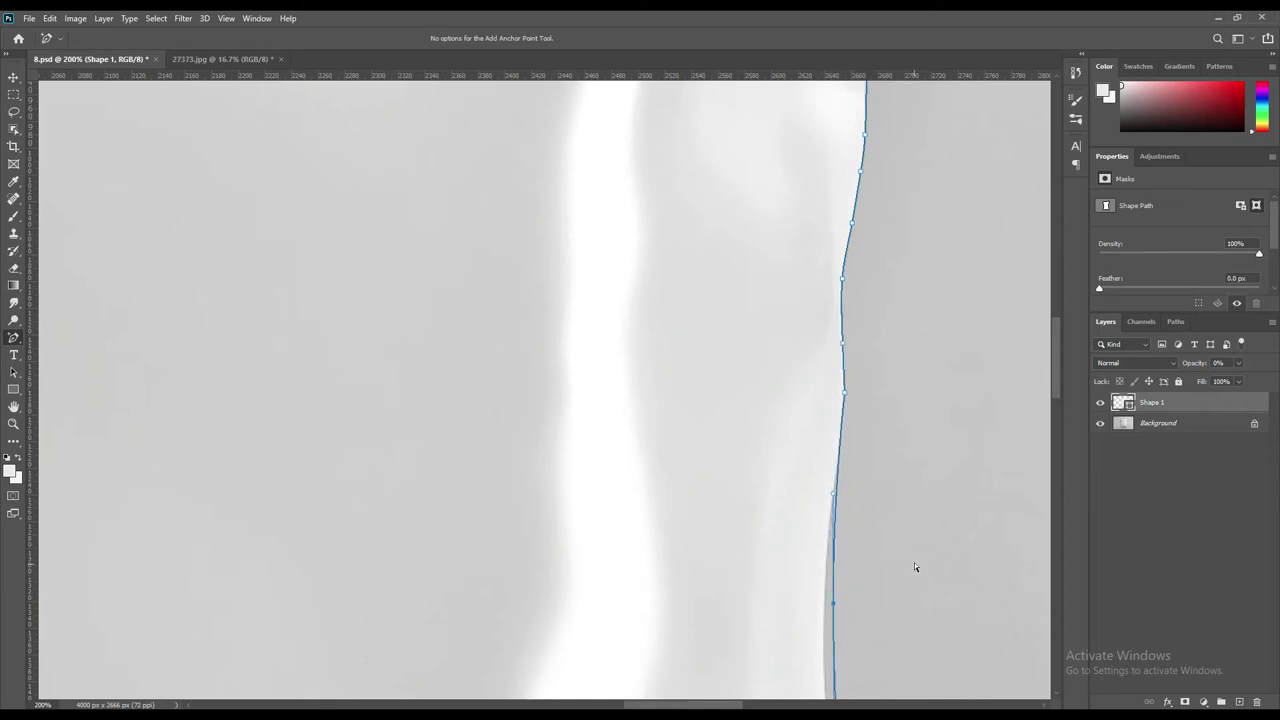
left_click_drag(831, 487, 837, 465)
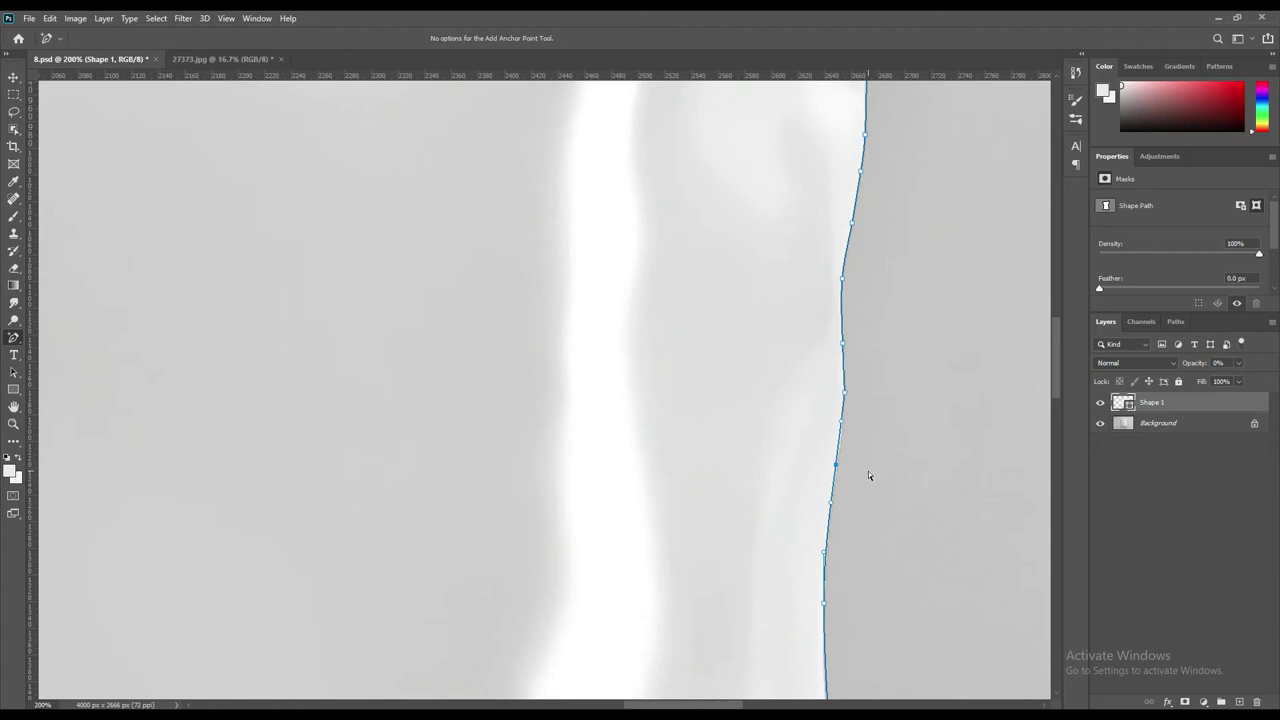
mouse_move(883, 586)
left_mouse_down()
mouse_move(888, 448)
mouse_move(869, 357)
mouse_move(826, 339)
left_mouse_up()
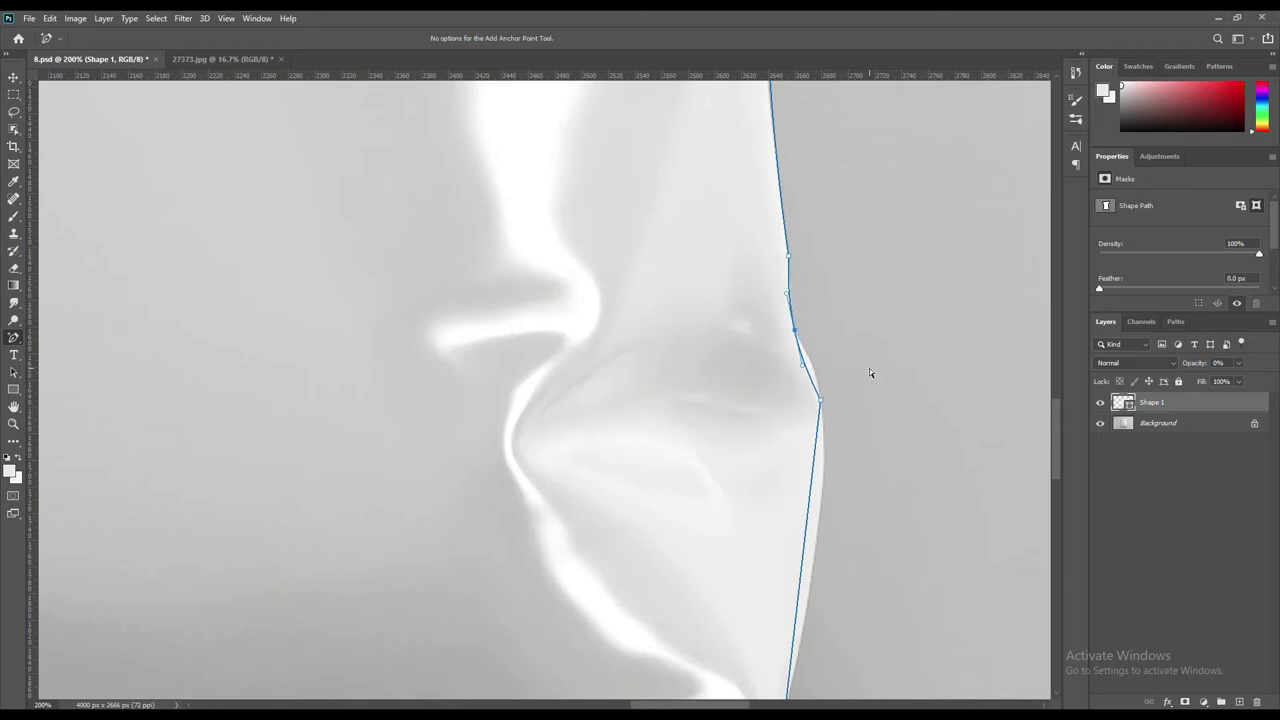
left_click(790, 288)
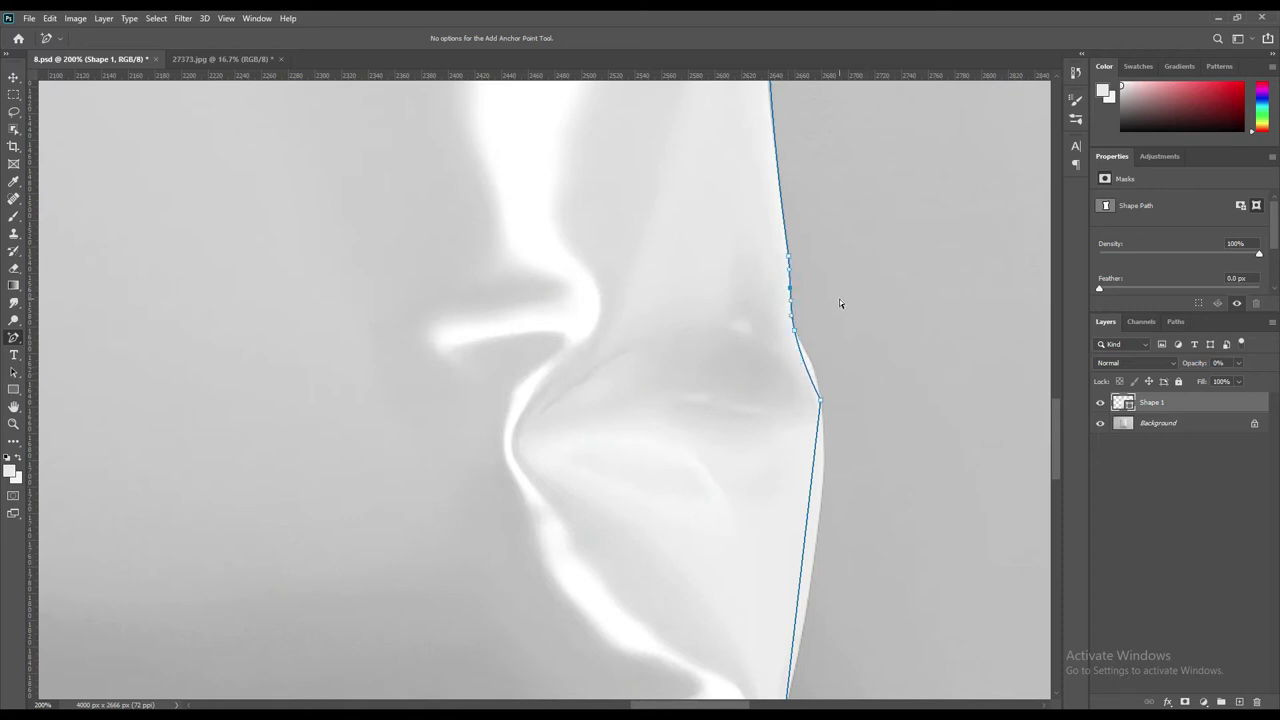
left_click(808, 367)
left_click(803, 343)
left_click_drag(810, 513, 857, 502)
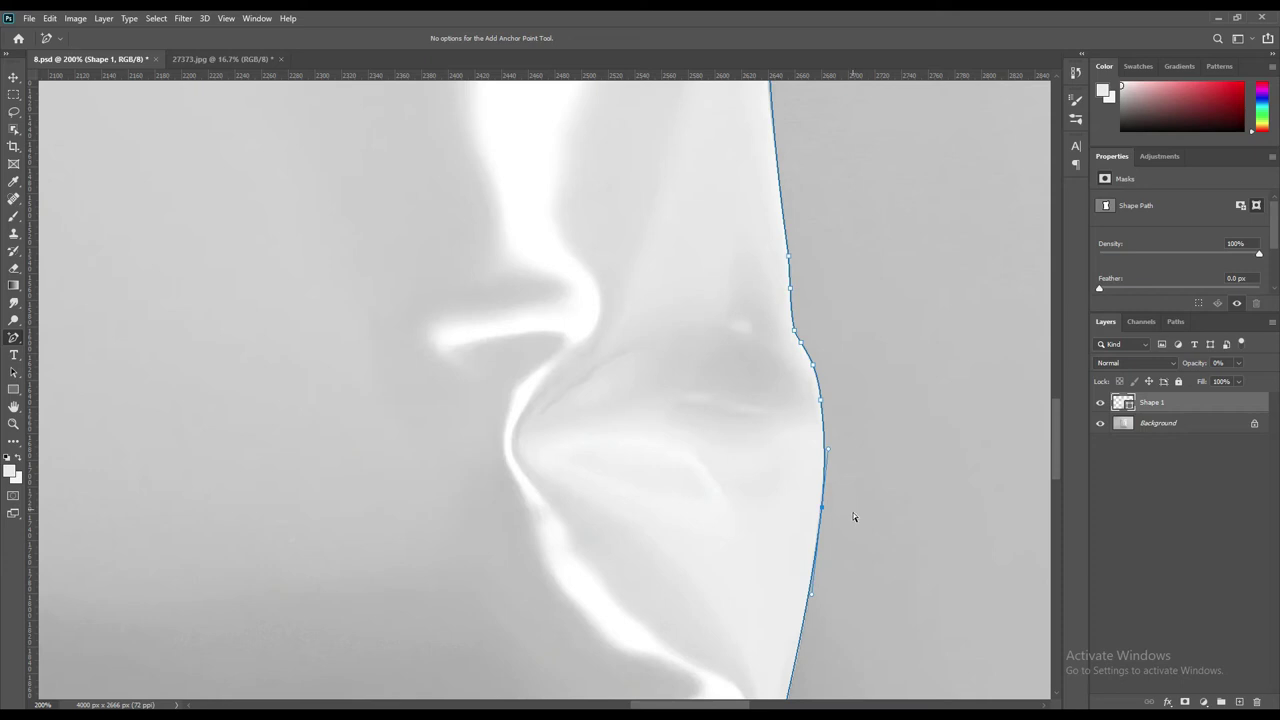
Fit the outline around the bottom-right corner and nudge the bottom edge with arrow keys
scroll(856, 480, "down", 10)
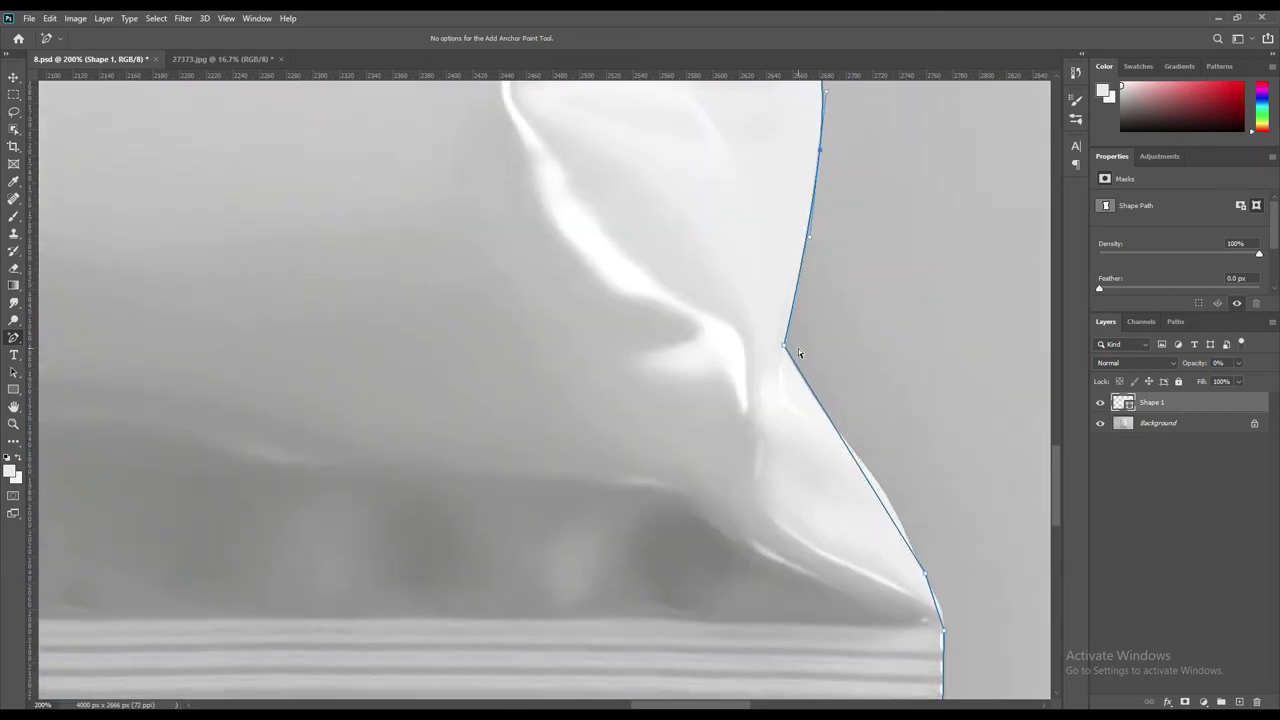
left_click(783, 346)
left_click(877, 505)
left_click_drag(834, 414, 826, 412)
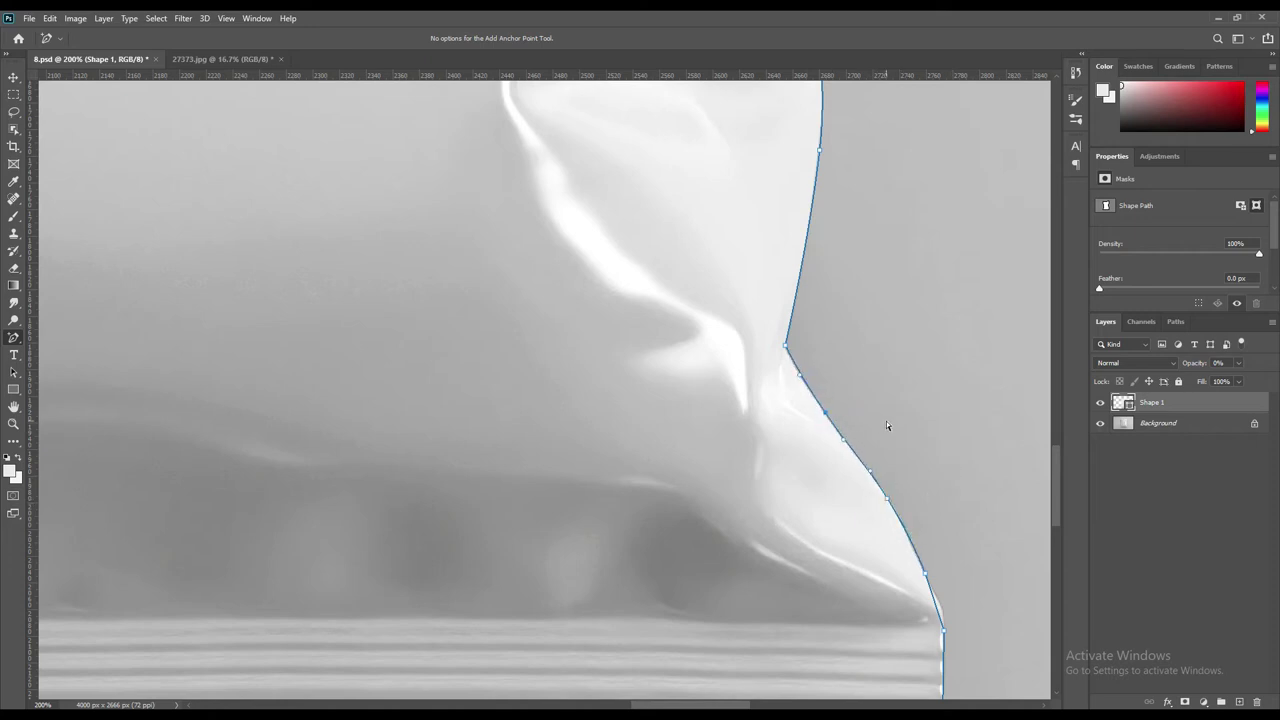
left_click(935, 603)
mouse_move(924, 571)
left_mouse_down()
mouse_move(939, 570)
mouse_move(923, 440)
left_mouse_up()
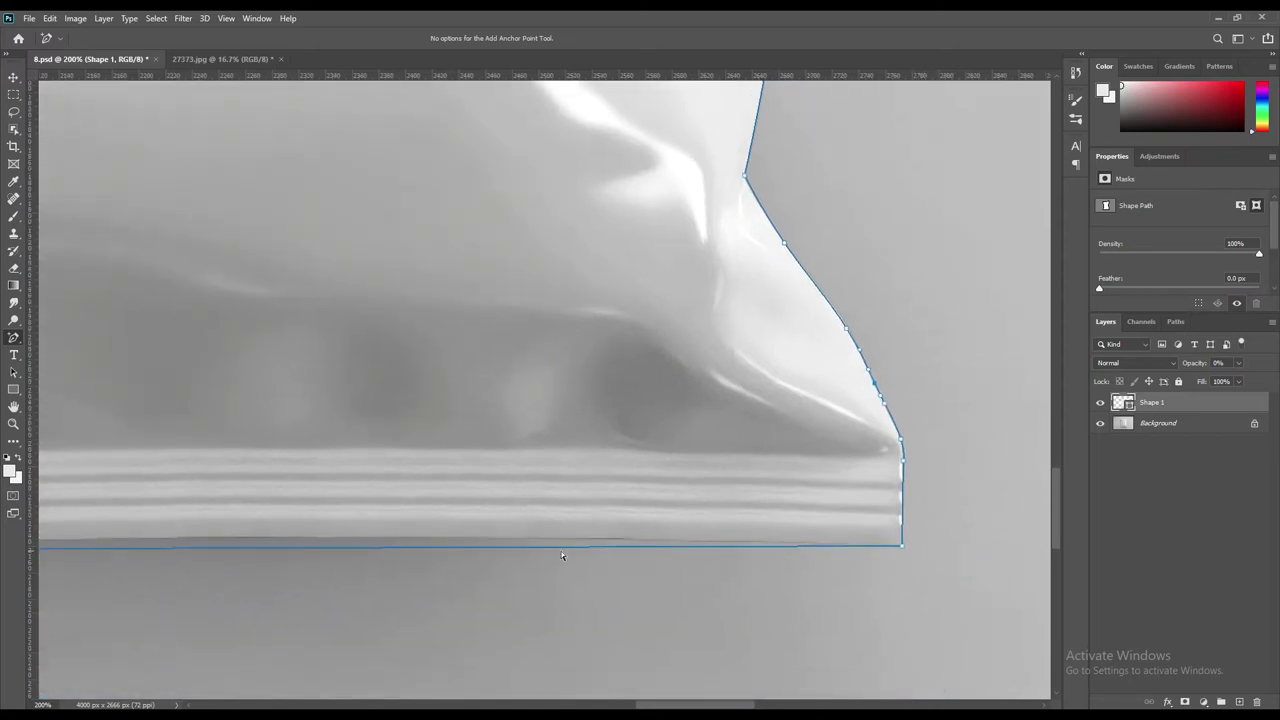
left_click(444, 544)
key("Up")
key("Up")
key("Up")
key("Up")
key("Up")
key("Up")
key("Up")
key("Down")
key("Down")
key("Down")
key("Down")
key("Down")
key("Down")
key("Down")
key("Down")
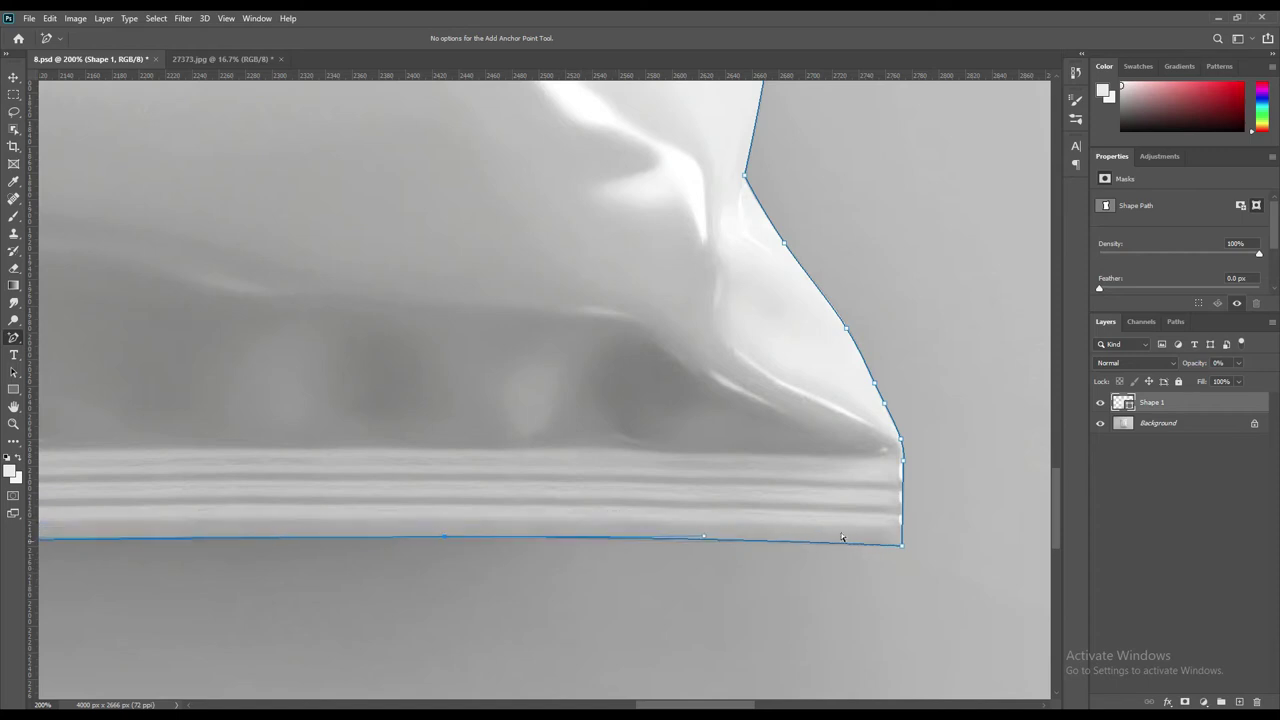
left_click_drag(540, 471, 939, 466)
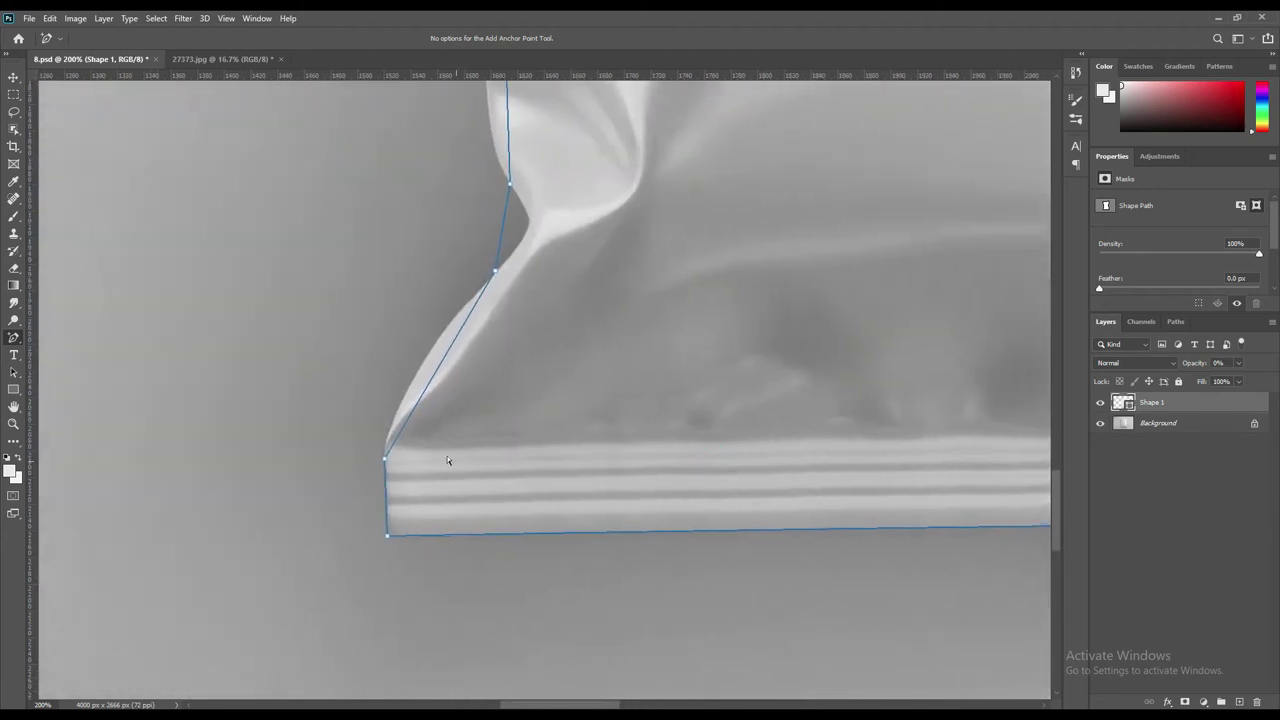
Add and drag anchors along the lower-left diagonal and fold, nudging points left onto the edge
left_click_drag(420, 408, 404, 403)
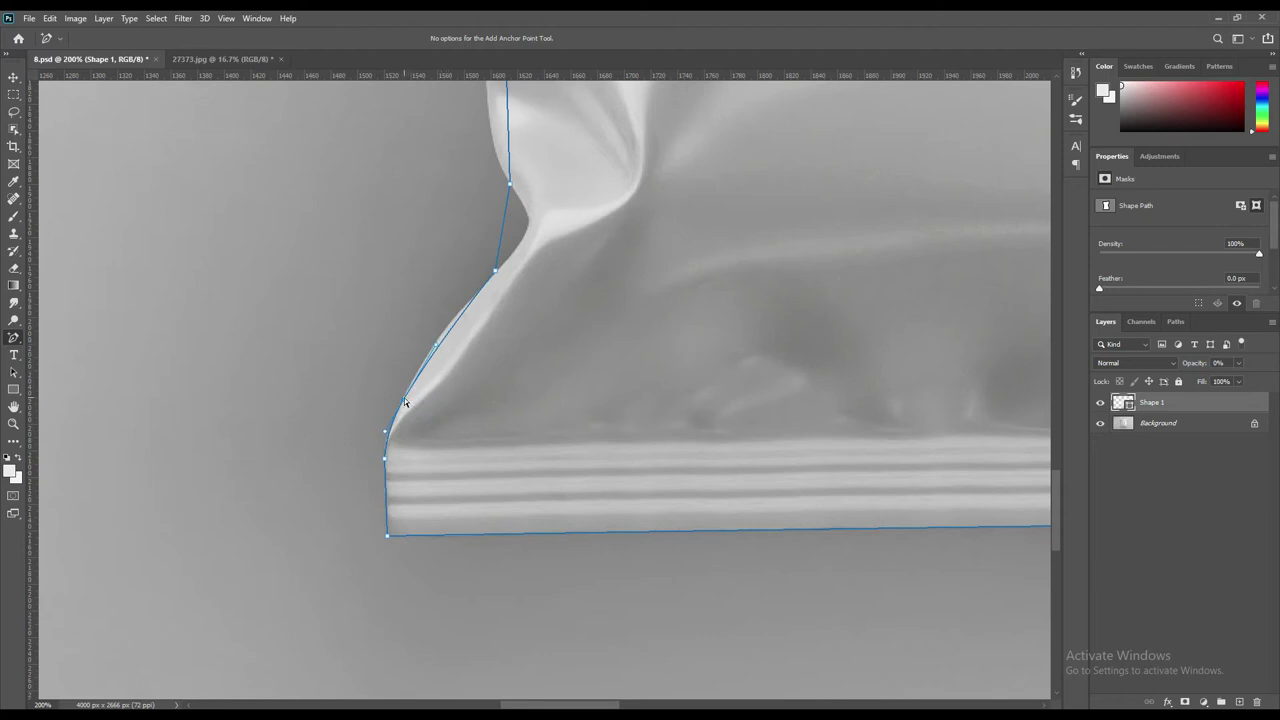
left_click(446, 332)
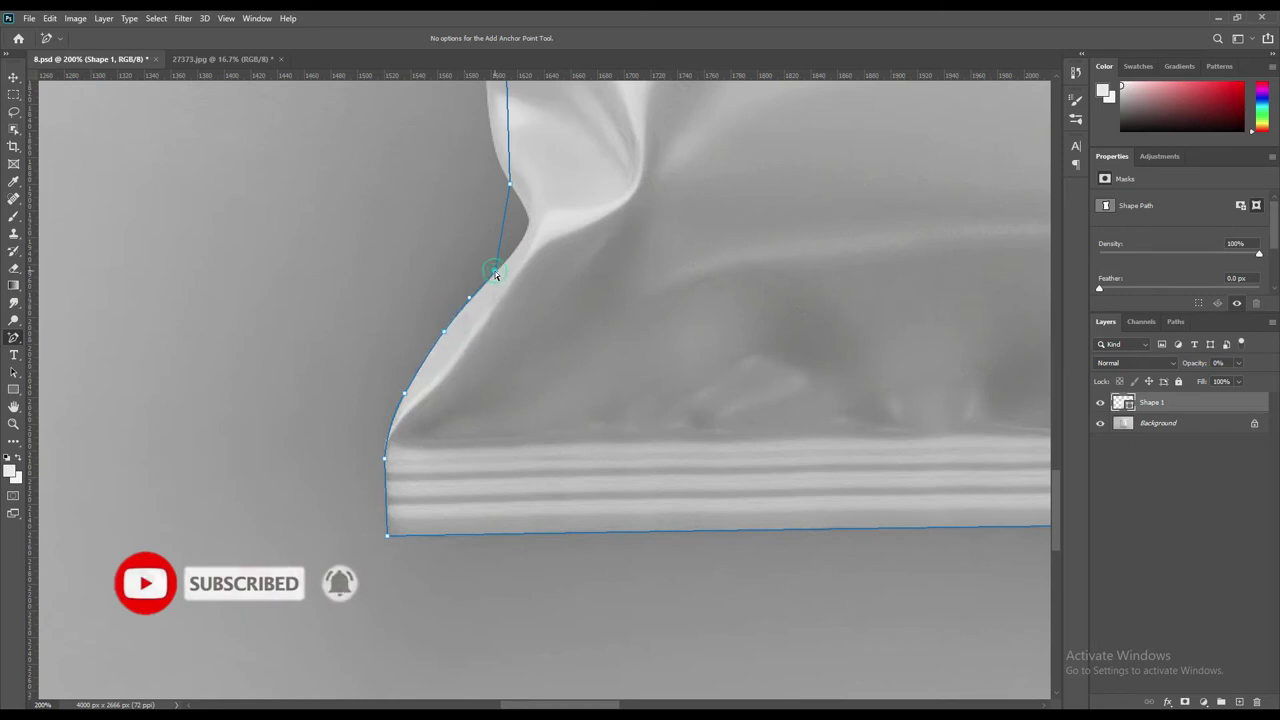
left_click_drag(501, 234, 528, 230)
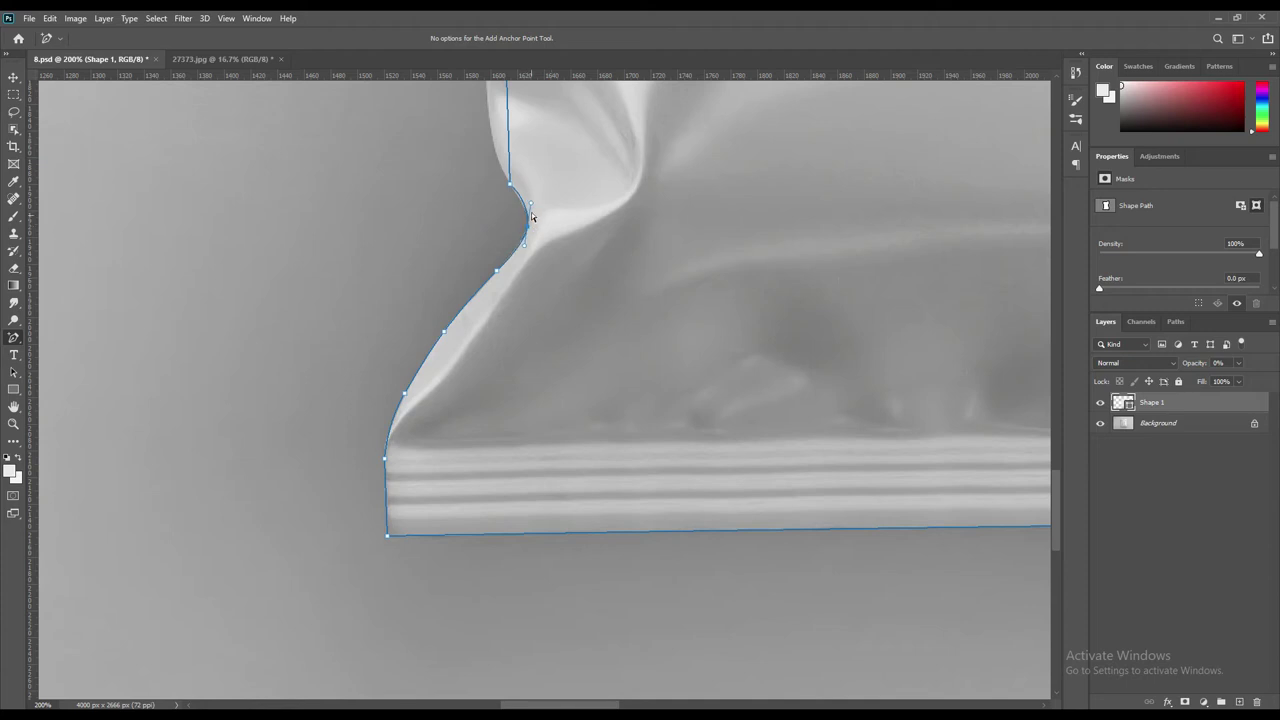
left_click(530, 210)
left_click_drag(591, 206, 618, 434)
left_click(540, 363)
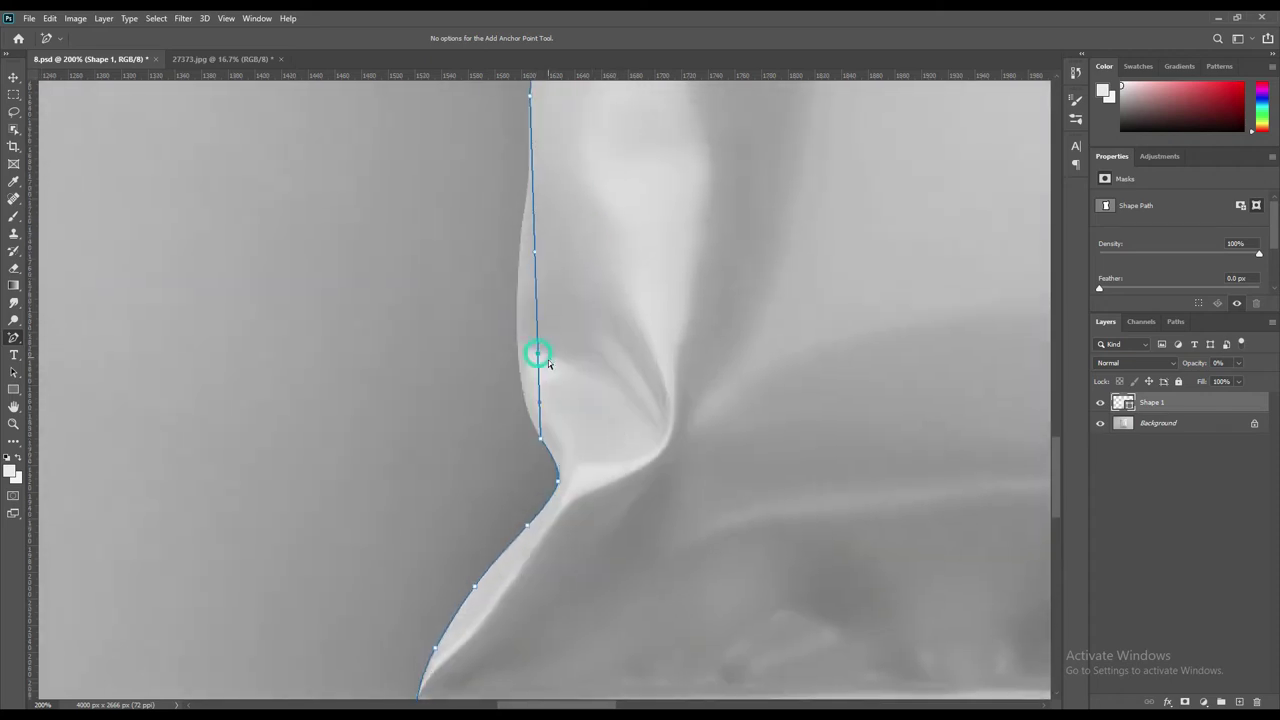
key("Left")
key("Left")
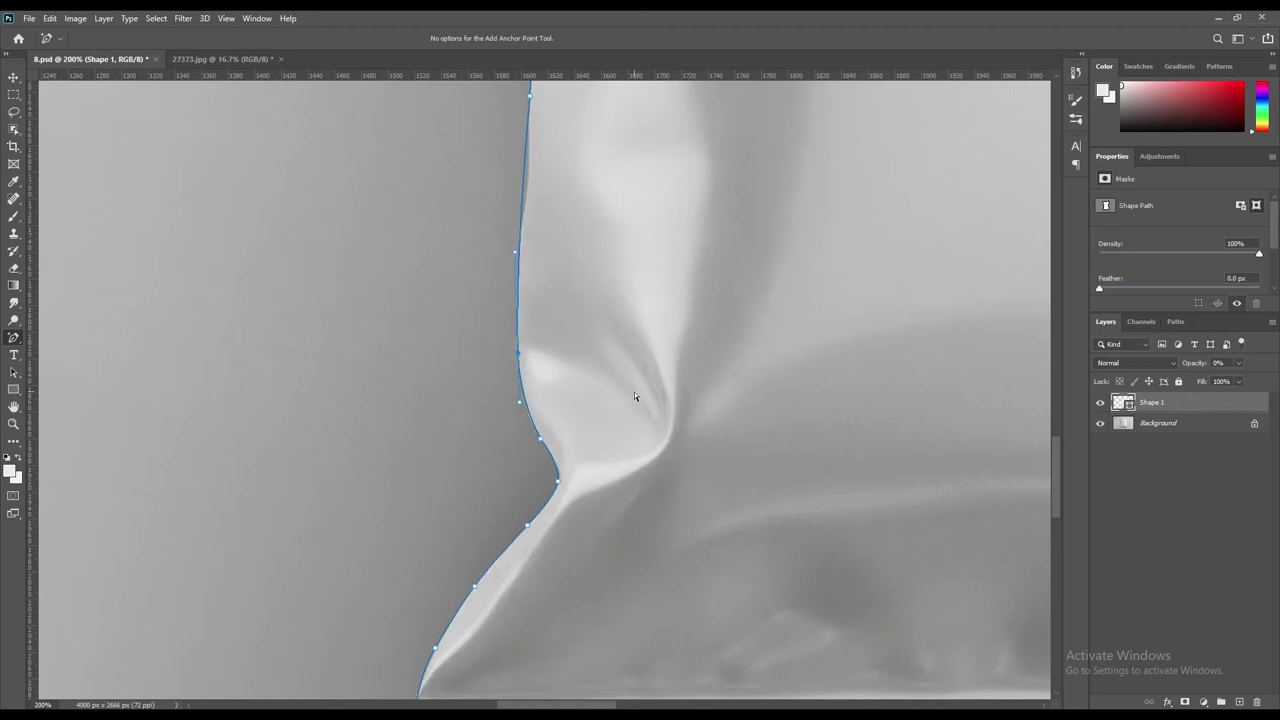
key("Left")
key("Left")
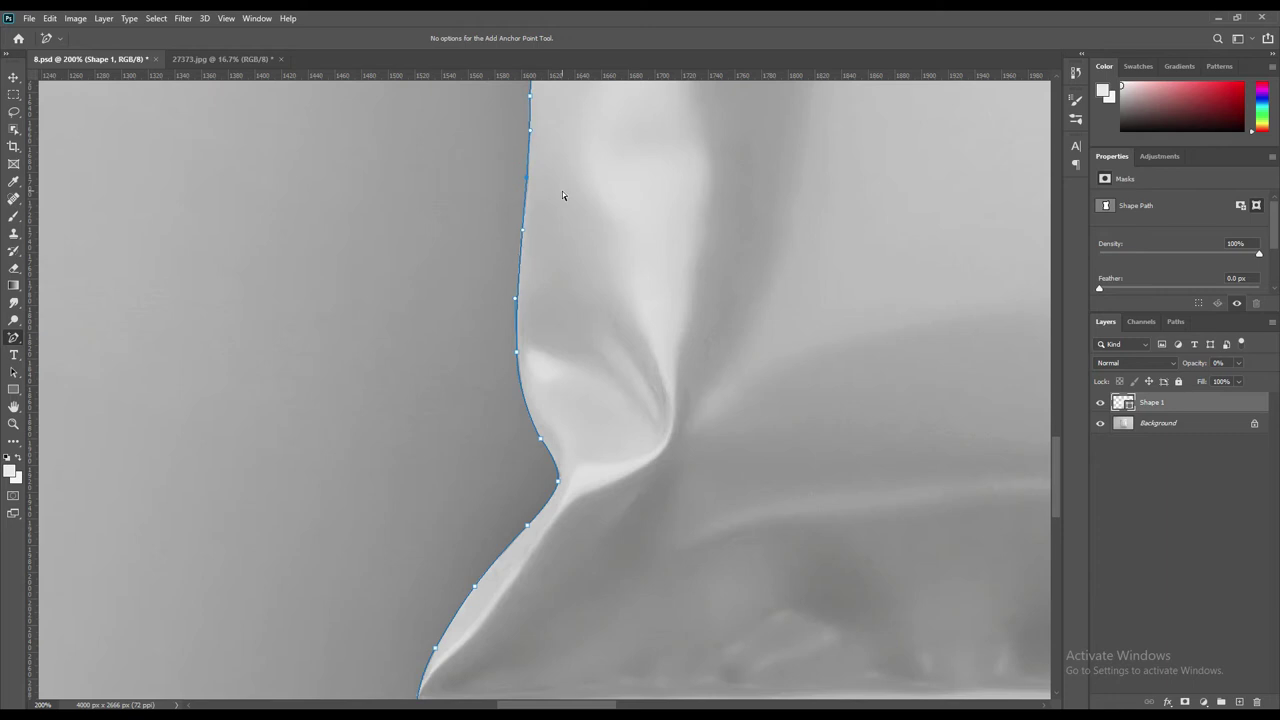
left_click(521, 258)
left_click_drag(637, 181, 697, 380)
left_click(584, 505)
mouse_move(585, 422)
left_mouse_down()
mouse_move(650, 399)
mouse_move(625, 432)
left_mouse_up()
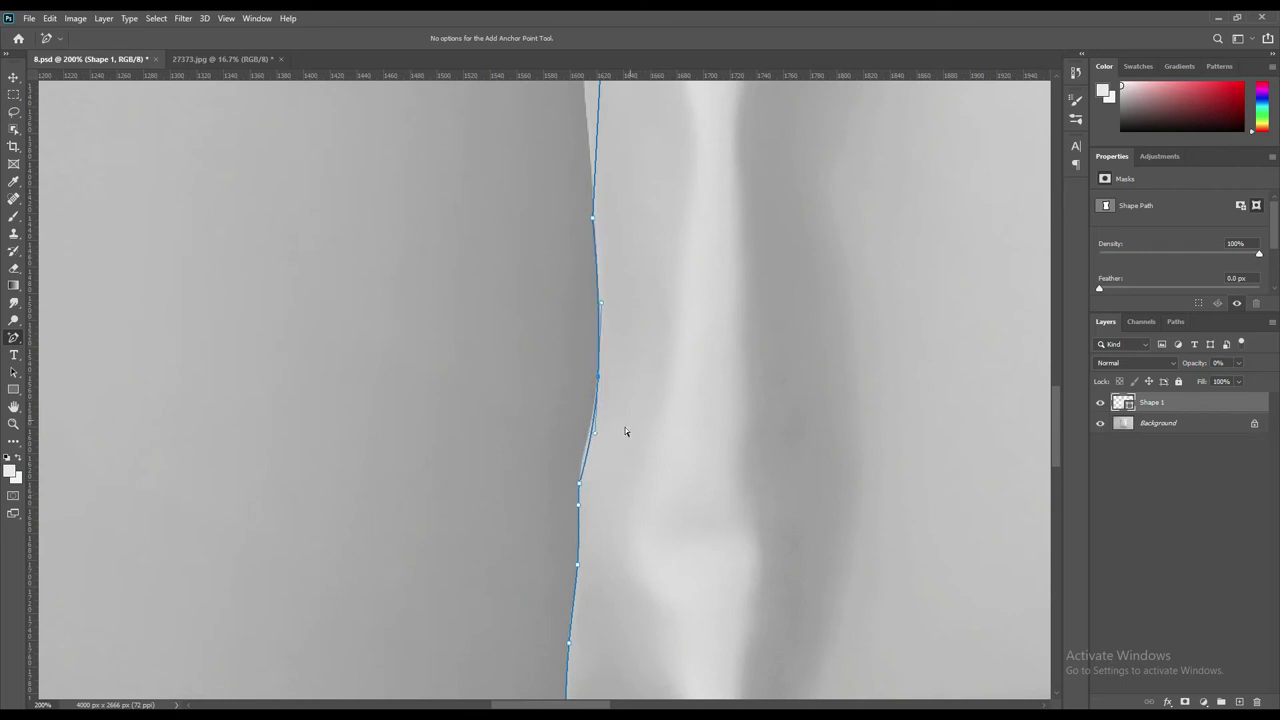
Add anchors along the mid-left fold and nudge them left and down onto the edge
left_click(590, 452)
left_click_drag(689, 151, 714, 529)
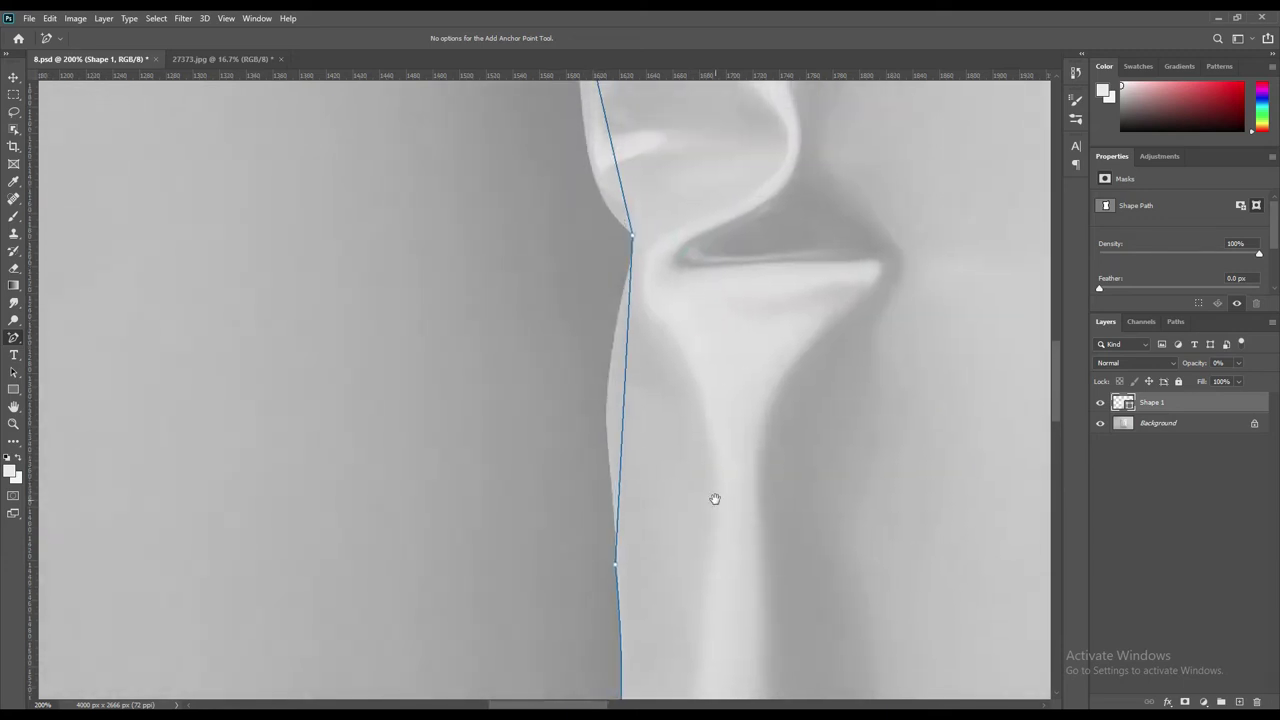
key("Left")
key("Left")
key("Left")
key("Left")
key("Left")
key("Left")
key("Left")
key("Left")
left_click(611, 512)
left_click(628, 270)
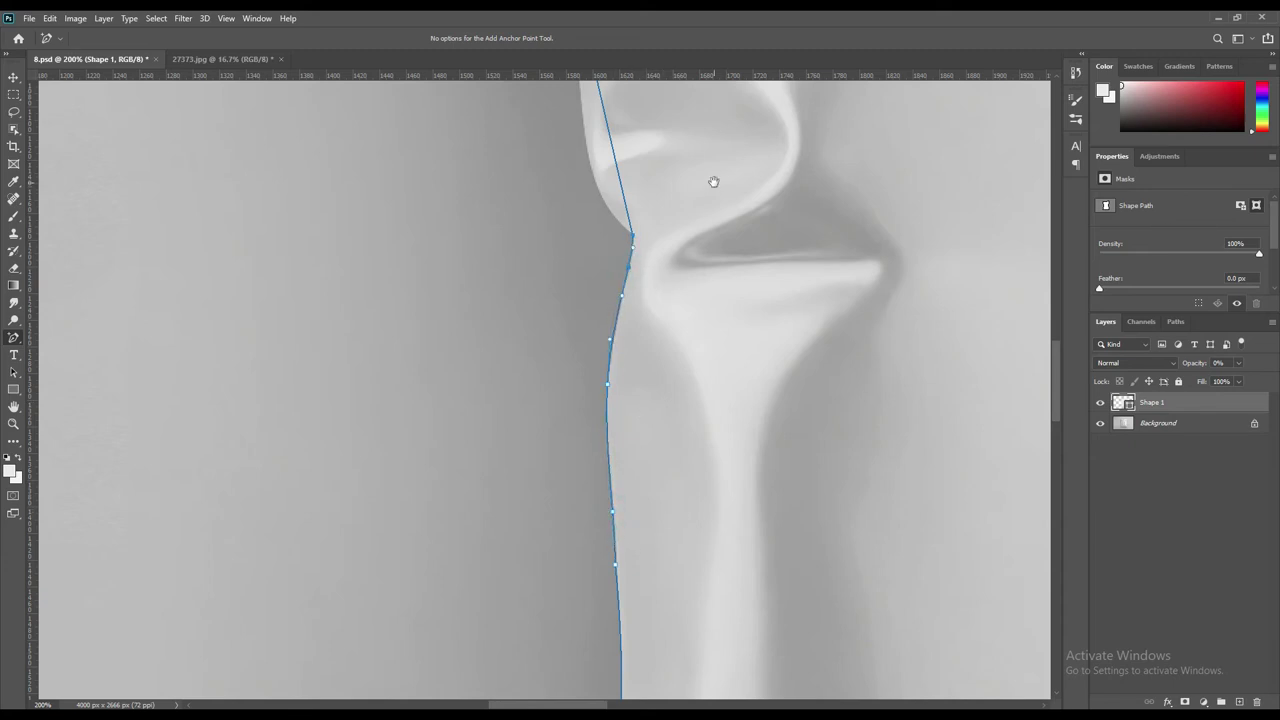
left_click_drag(714, 182, 740, 445)
left_click(647, 432)
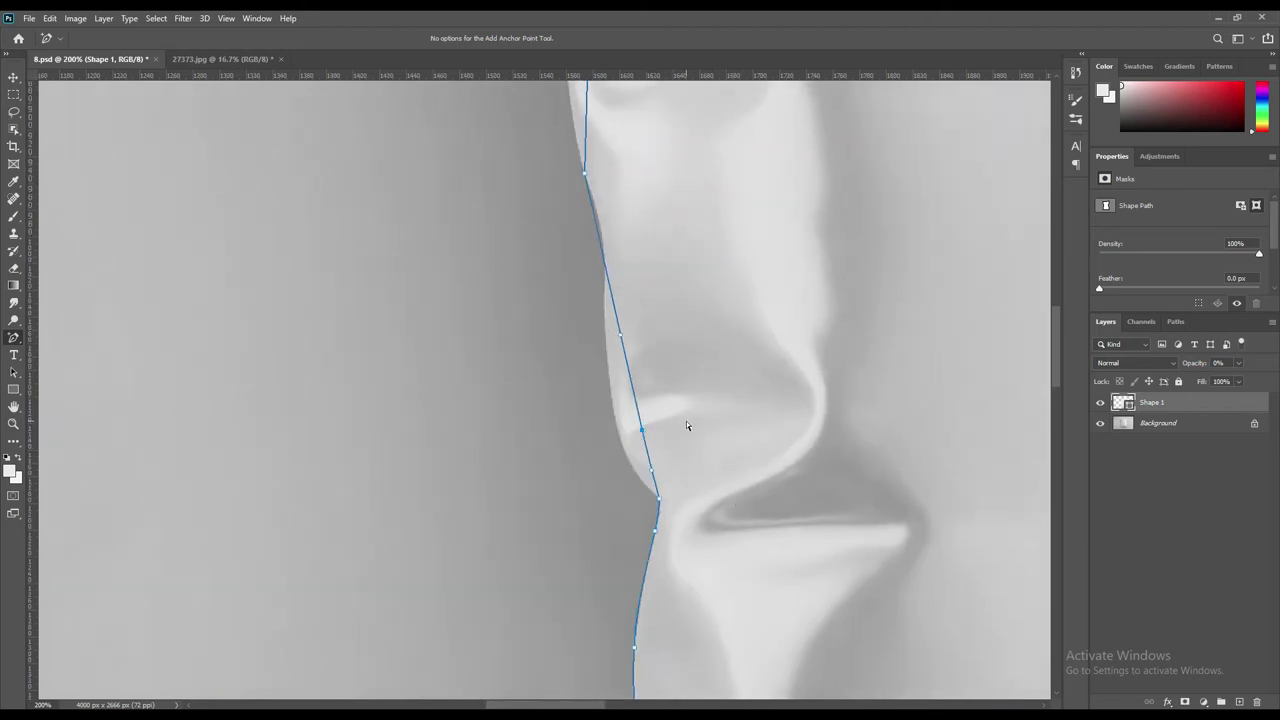
key("Left")
key("Left")
key("Left")
key("Left")
key("Left")
key("Down")
Add more anchors up the left edge toward the top-left corner, nudging each onto the bag
key("Left")
key("Down")
key("Down")
left_click(593, 248)
key("Right")
key("Right")
key("Right")
key("Right")
key("Right")
key("Right")
left_click(608, 325)
key("Left")
key("Left")
key("Left")
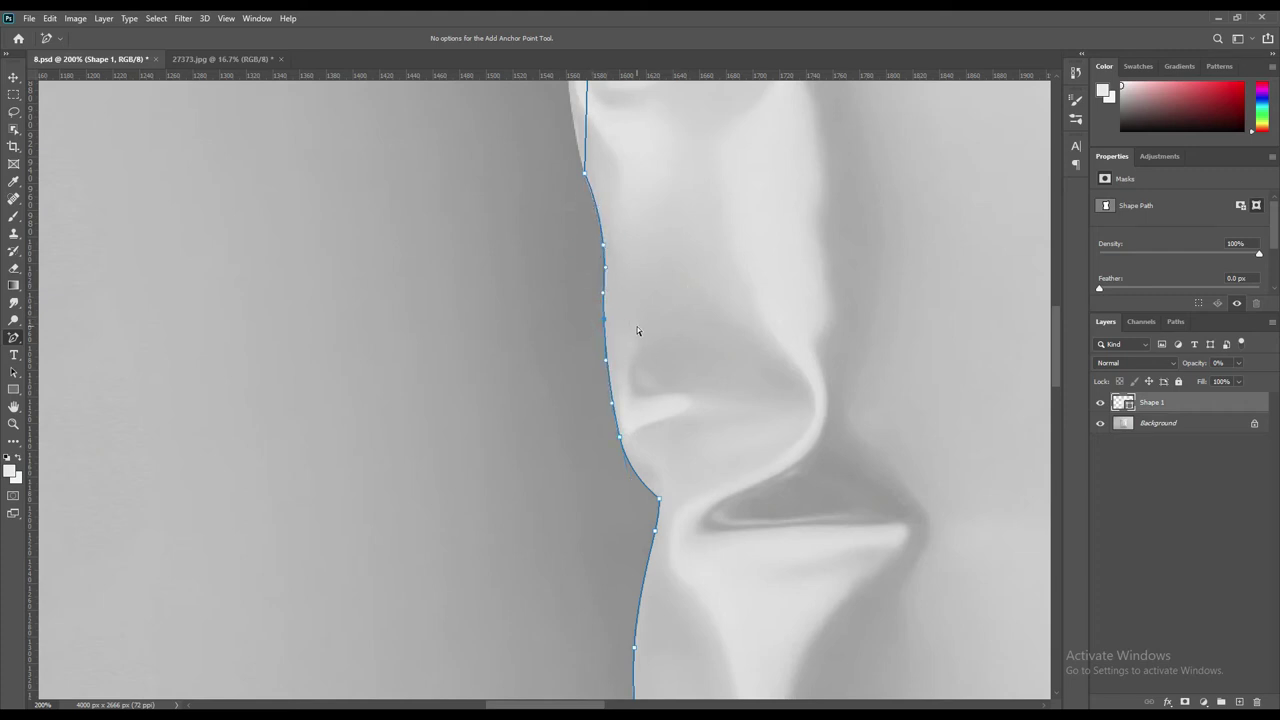
scroll(657, 160, "up", 5)
left_click(621, 323)
key("Left")
key("Left")
key("Left")
key("Left")
key("Left")
key("Left")
key("Left")
key("Left")
key("Left")
key("Left")
key("Left")
left_click(606, 246)
key("Left")
key("Left")
key("Left")
left_click(604, 397)
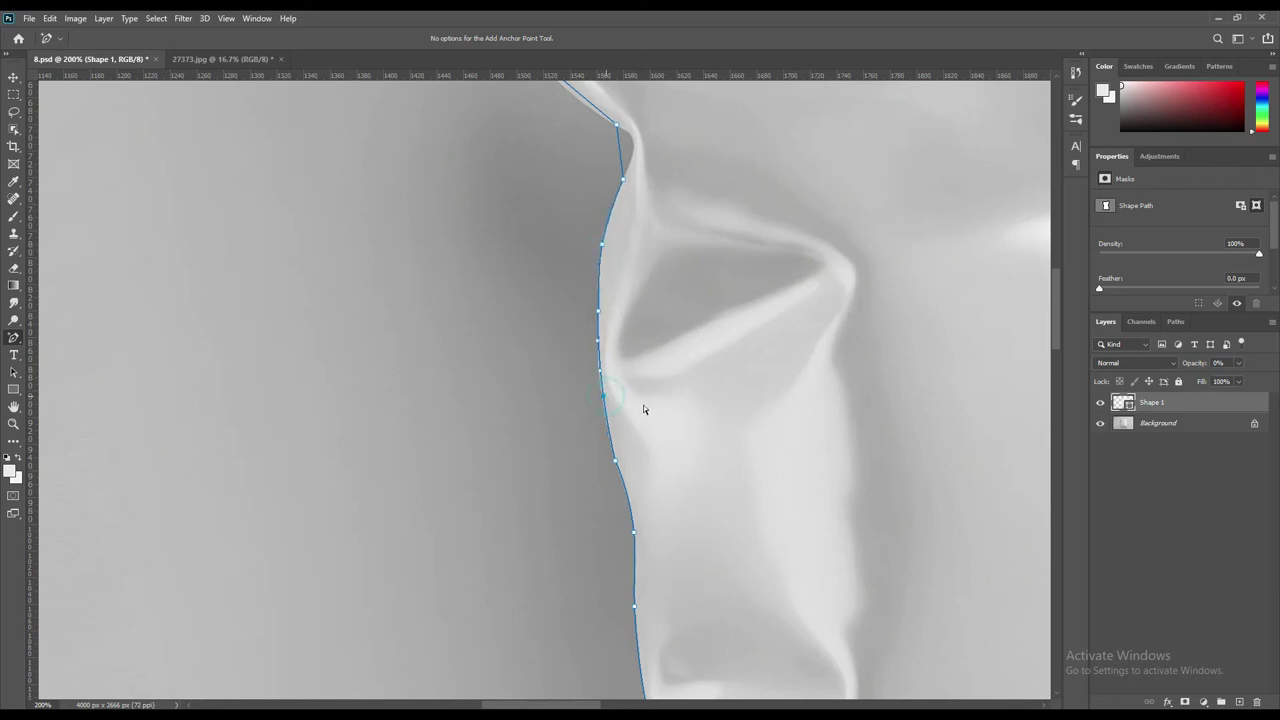
left_click(617, 148)
key("Right")
key("Right")
key("Right")
key("Right")
key("Right")
key("Right")
scroll(700, 250, "up", 3)
Add anchors along the diagonal fold and left curve near the top, undoing misplaced ones
scroll(720, 380, "up", 2)
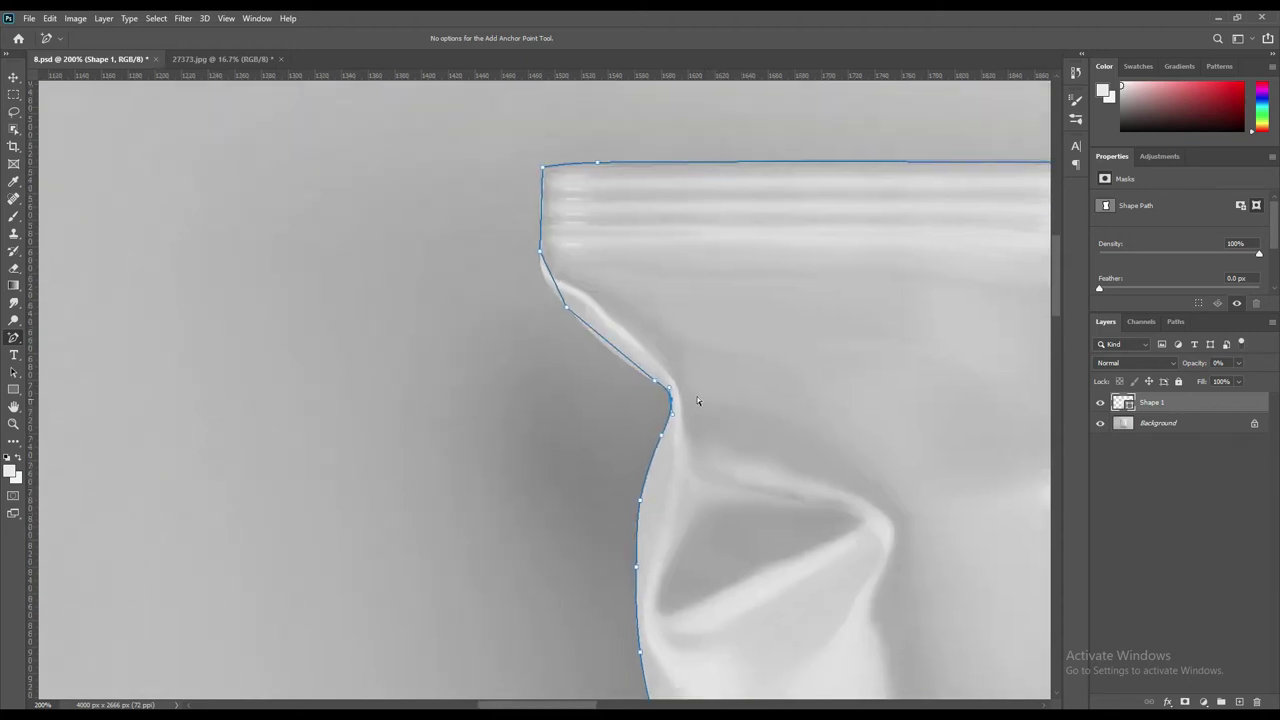
left_click(655, 381)
left_click(619, 355)
left_click(593, 332)
key("ctrl+z")
key("ctrl+z")
left_click(550, 275)
left_click(544, 265)
key("ctrl+z")
key("ctrl+z")
key("ctrl+z")
Fit the outline to the bag's top-left corner, then pan along the top edge
left_click(540, 198)
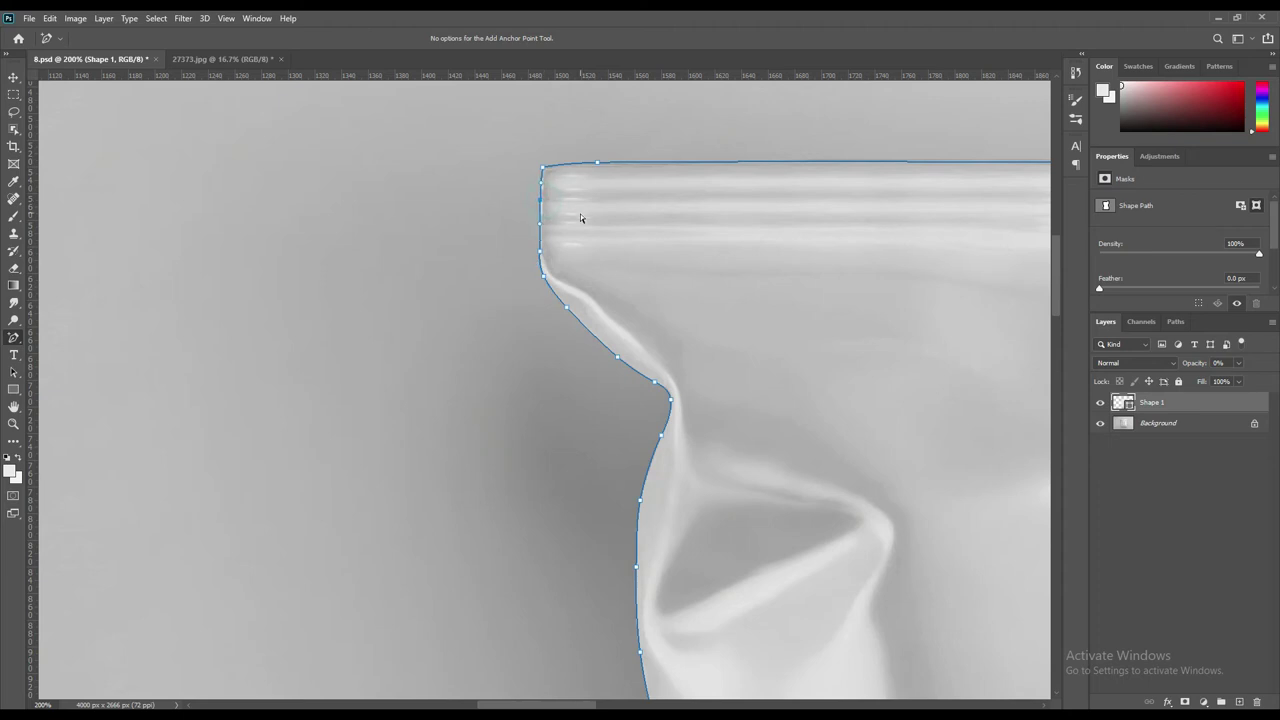
left_click(562, 163)
left_click(543, 174)
left_click_drag(828, 259, 449, 331)
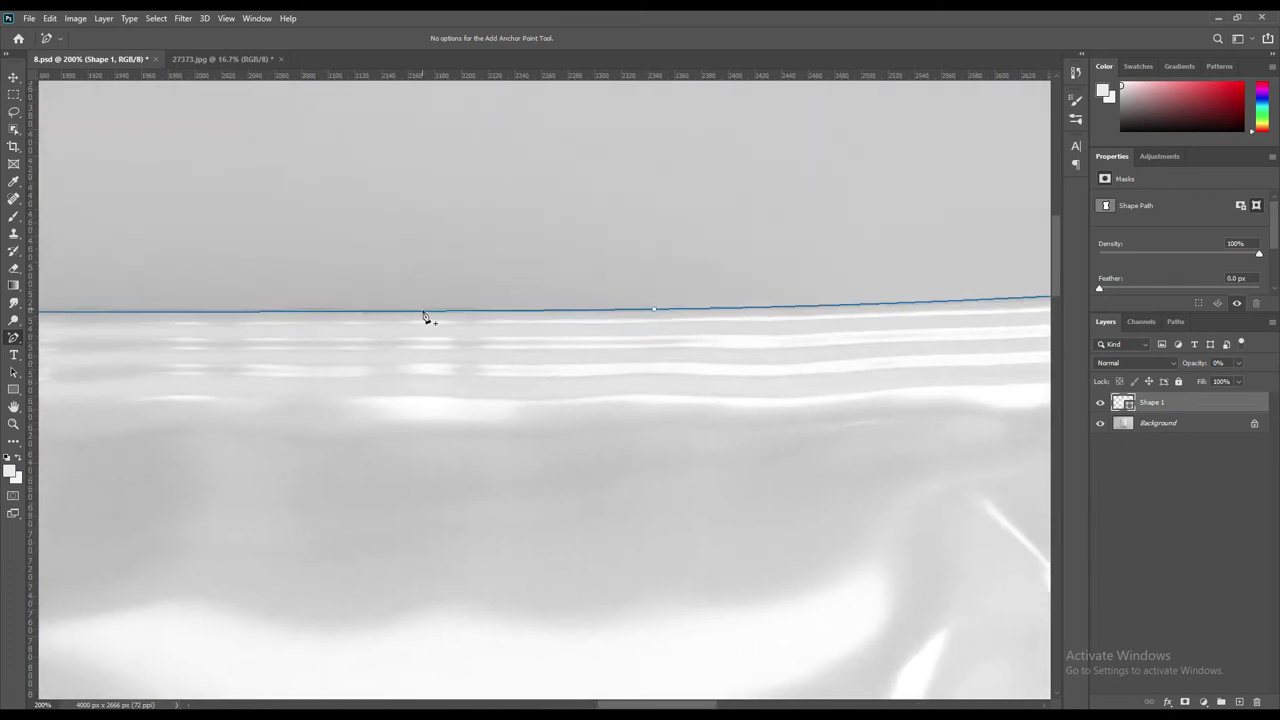
mouse_move(806, 428)
left_mouse_down()
mouse_move(423, 374)
mouse_move(503, 383)
left_mouse_up()
Fit the view and place Shape 1 in a new collapsed group named 'Object ID'
key("ctrl+0")
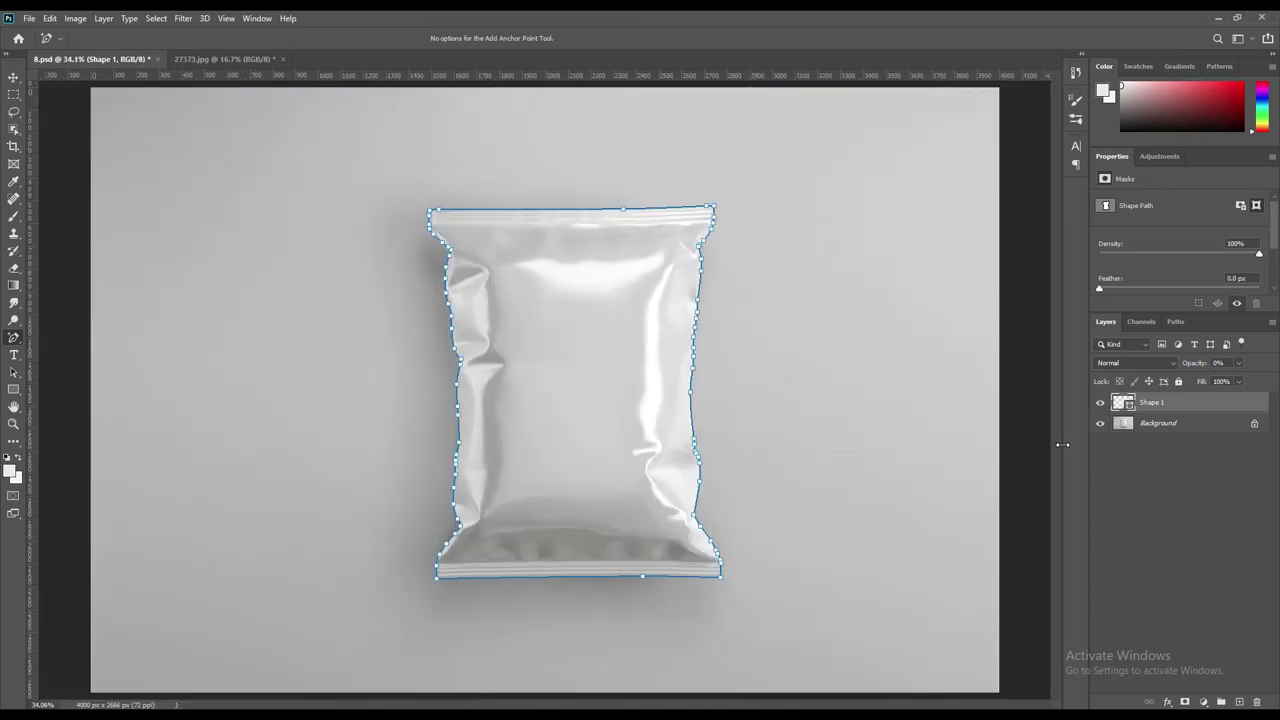
left_click(1122, 427)
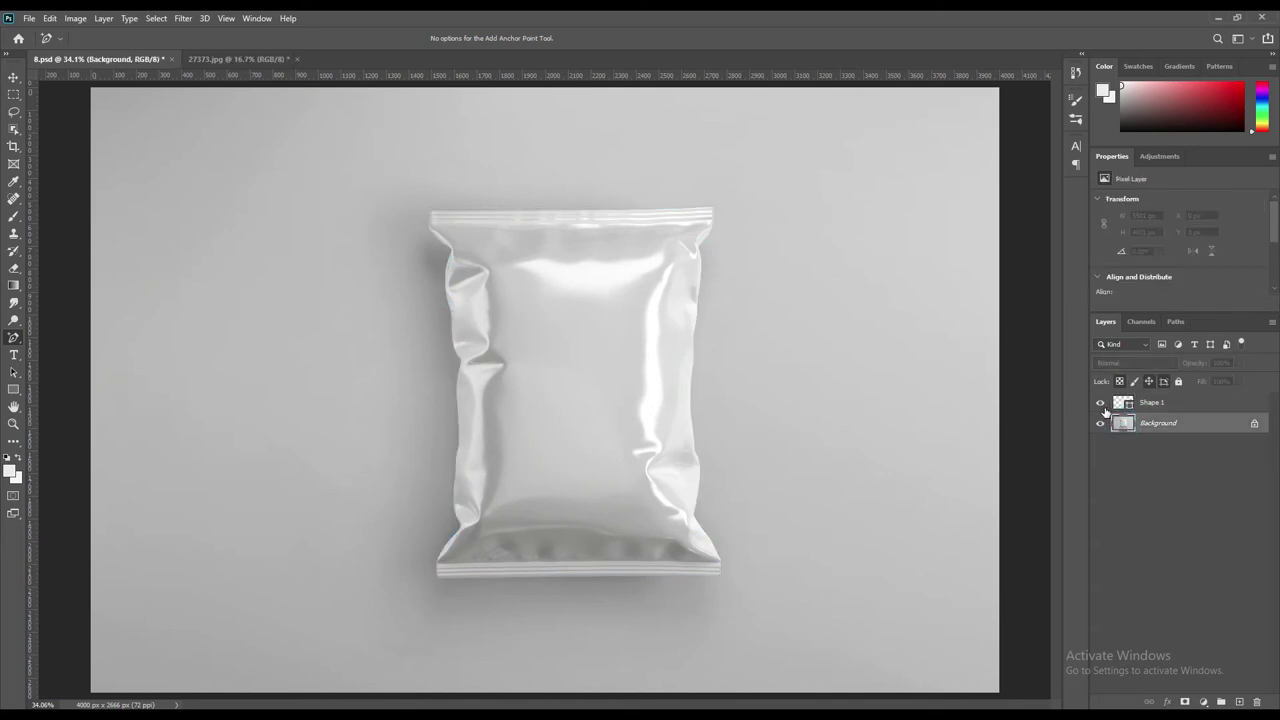
left_click_drag(1149, 407, 1221, 697)
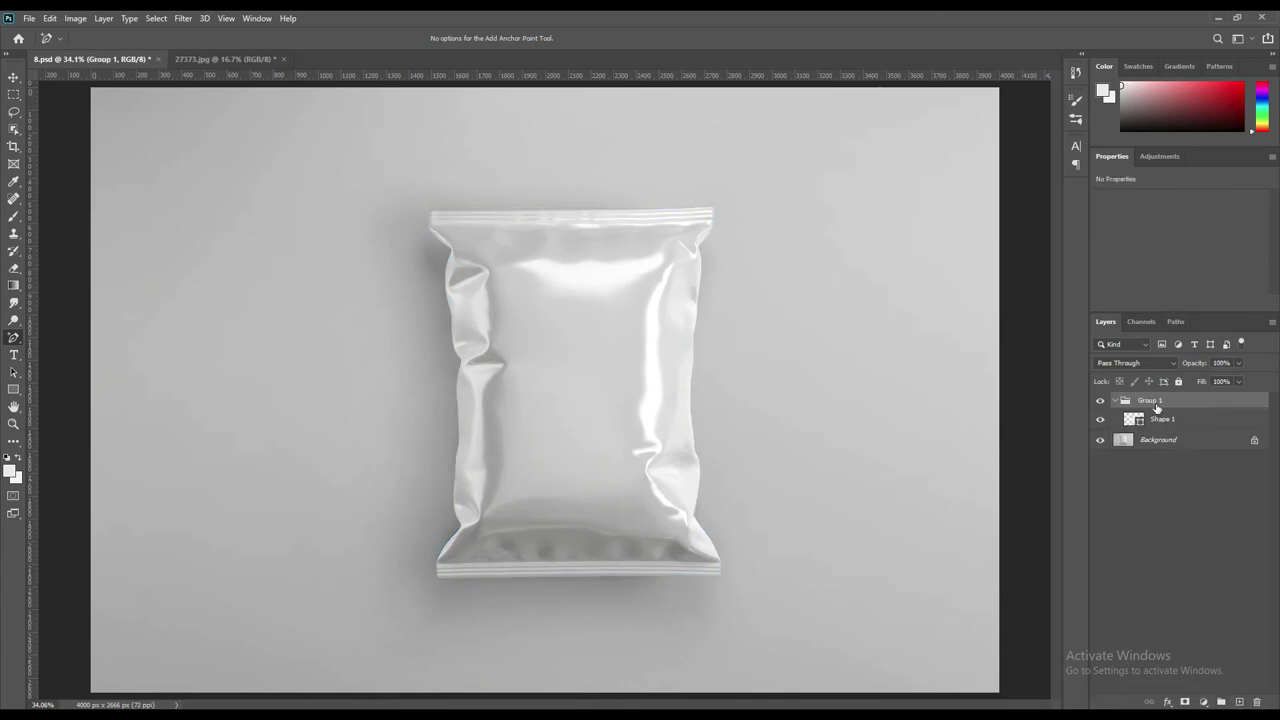
double_click(1150, 400)
type("C")
key("Return")
left_click(1116, 400)
left_click(1148, 419)
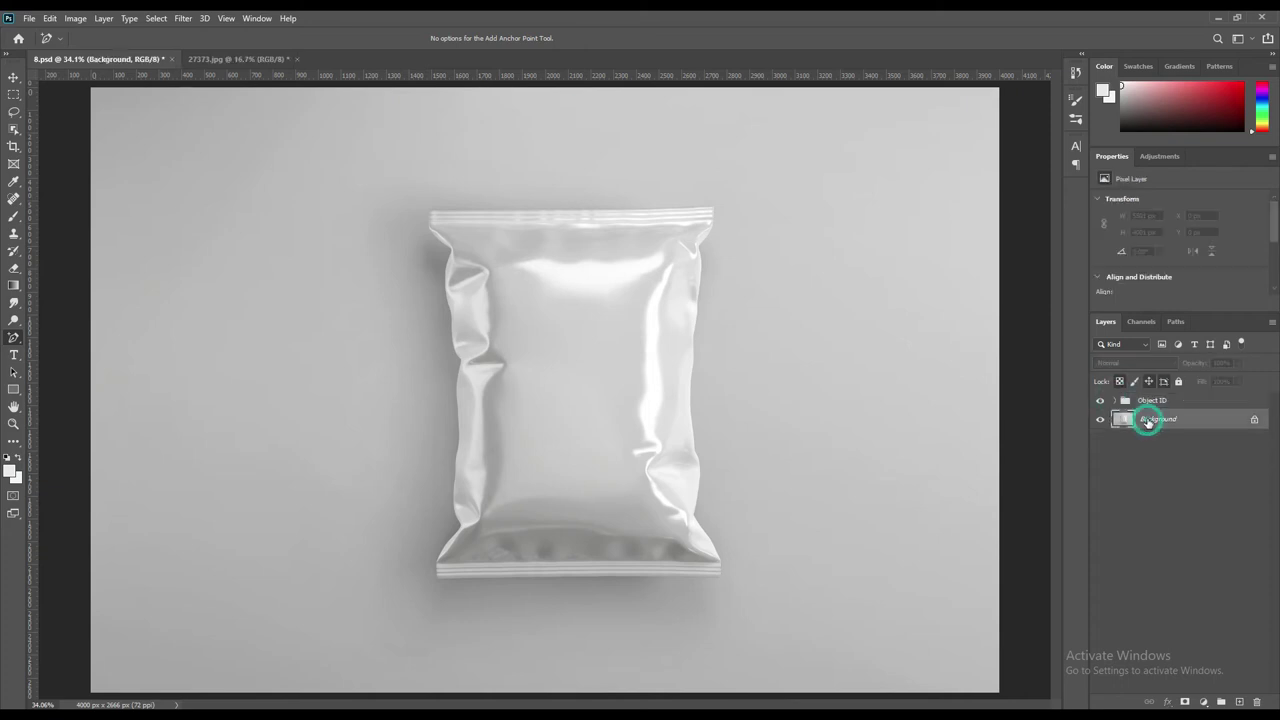
Draw a rectangle over the bag and fill it with red #ff0000
left_click(13, 389)
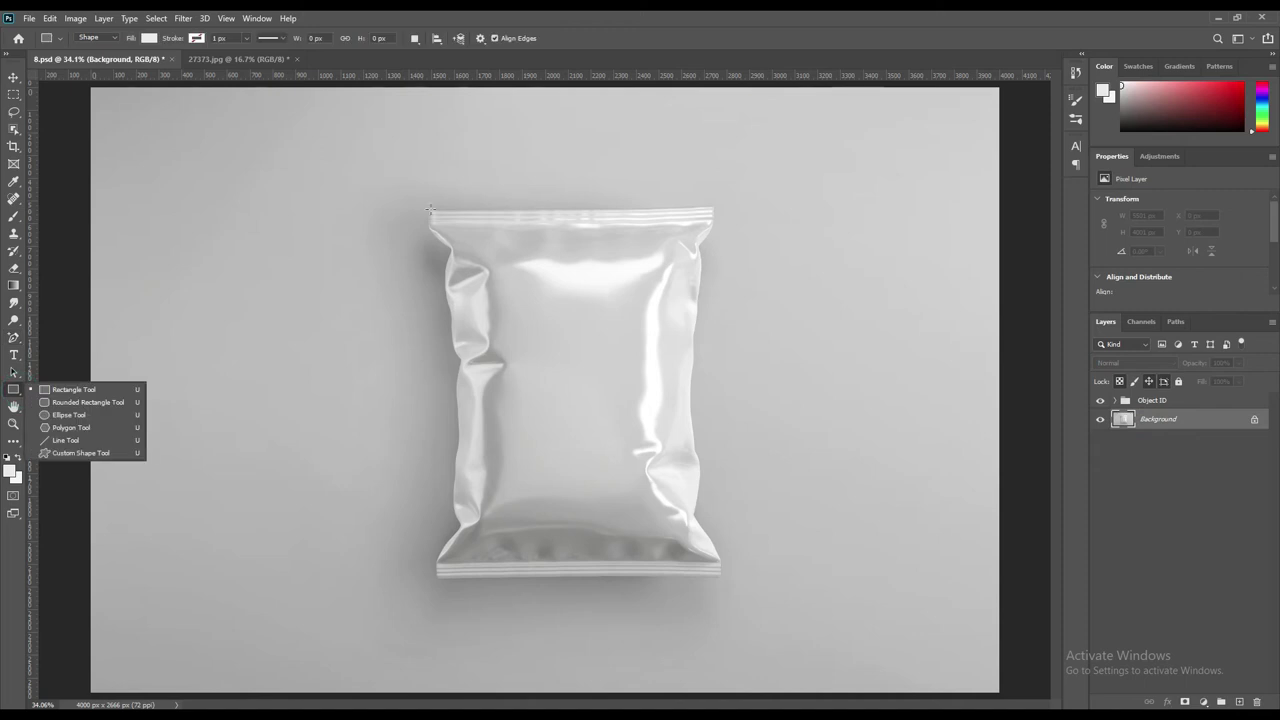
mouse_move(421, 201)
left_mouse_down()
mouse_move(496, 327)
mouse_move(732, 575)
left_mouse_up()
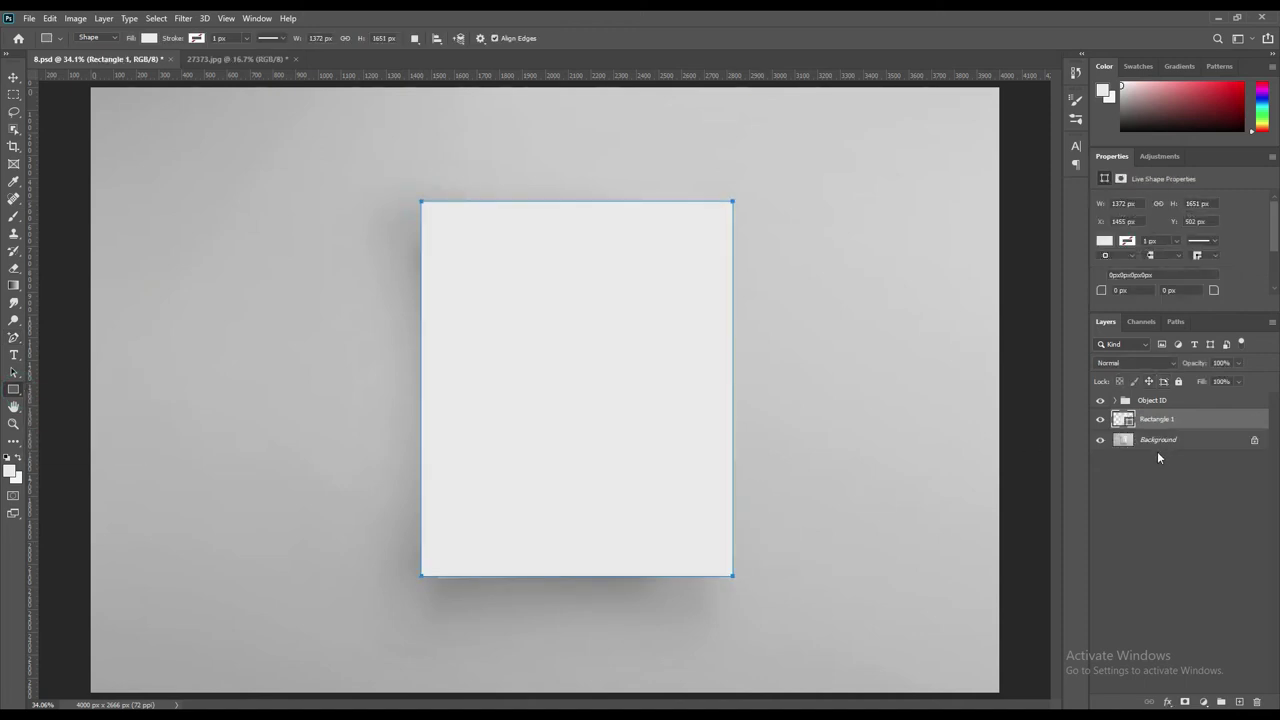
double_click(1125, 420)
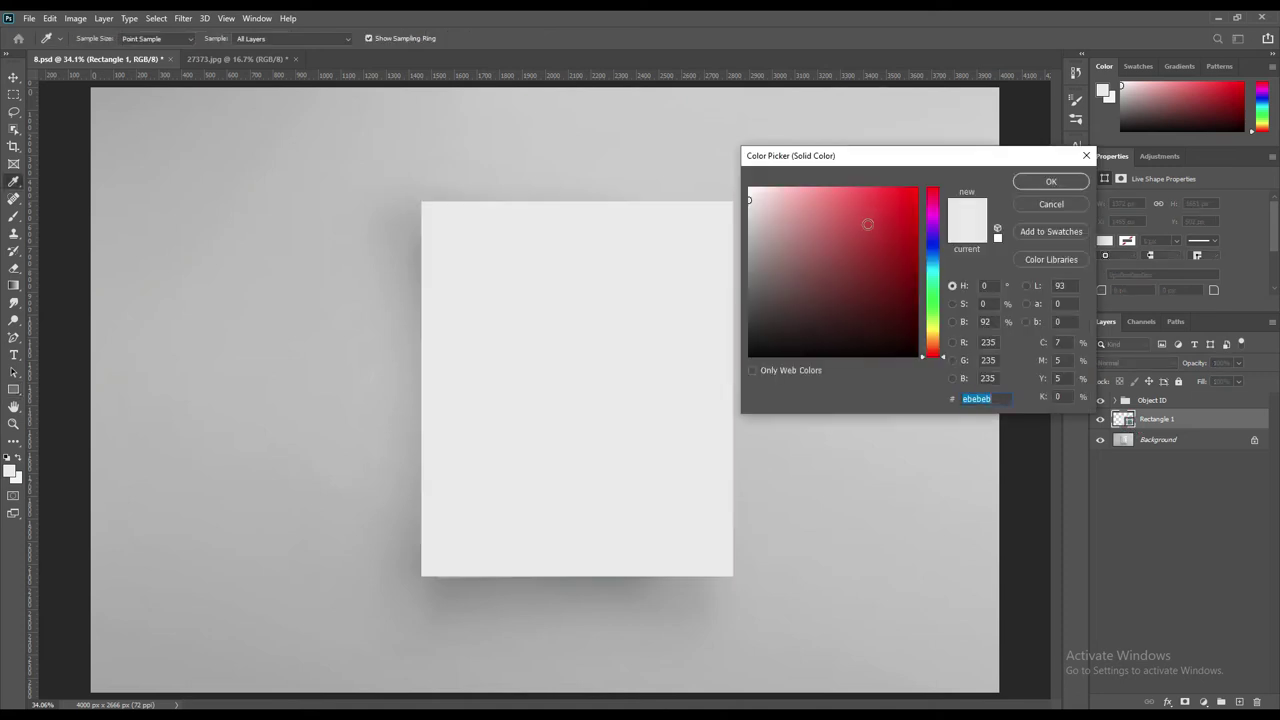
type("ff0000")
left_click(1052, 182)
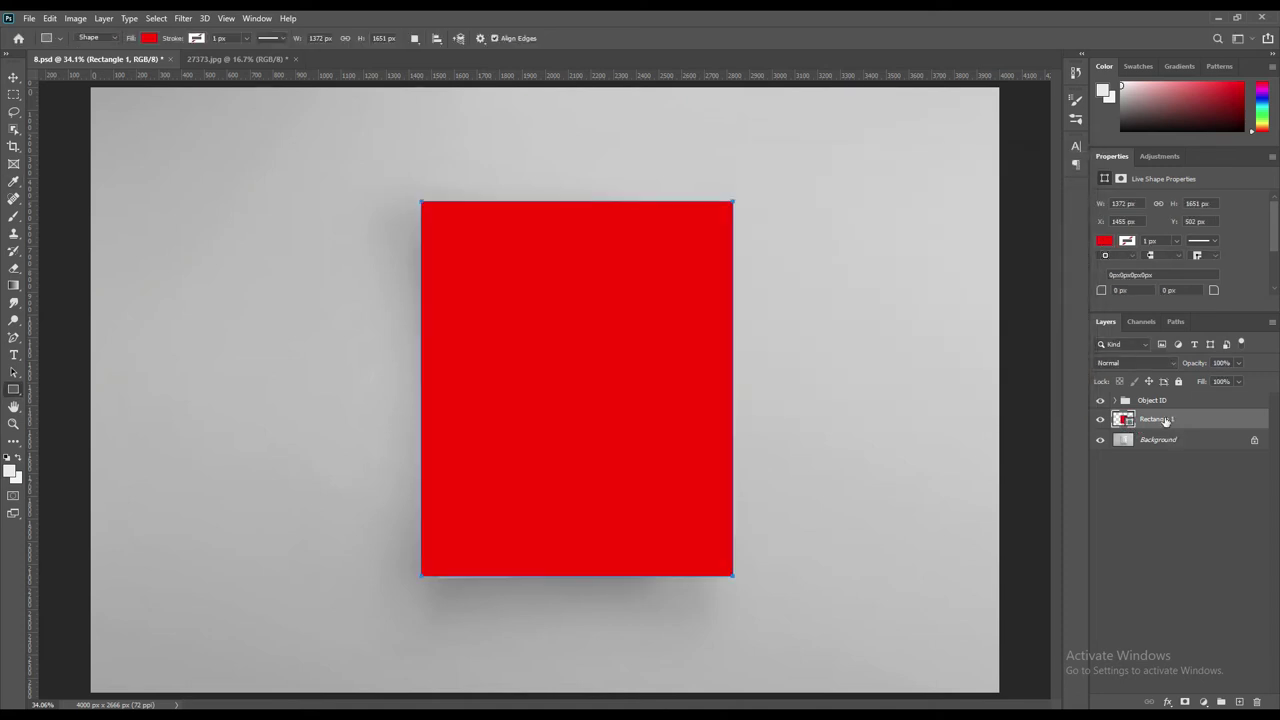
Convert the rectangle to a smart object and lower its opacity to 41%
right_click(1160, 420)
left_click(1076, 334)
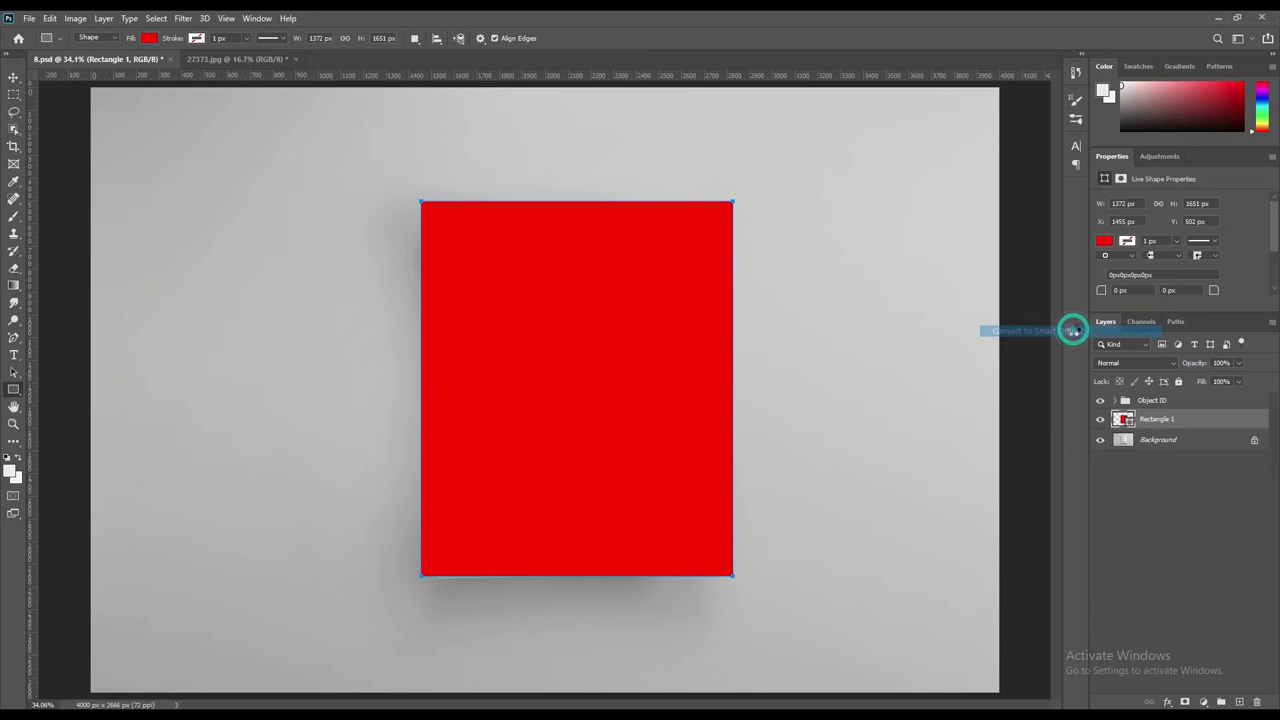
left_click_drag(1193, 366, 1155, 370)
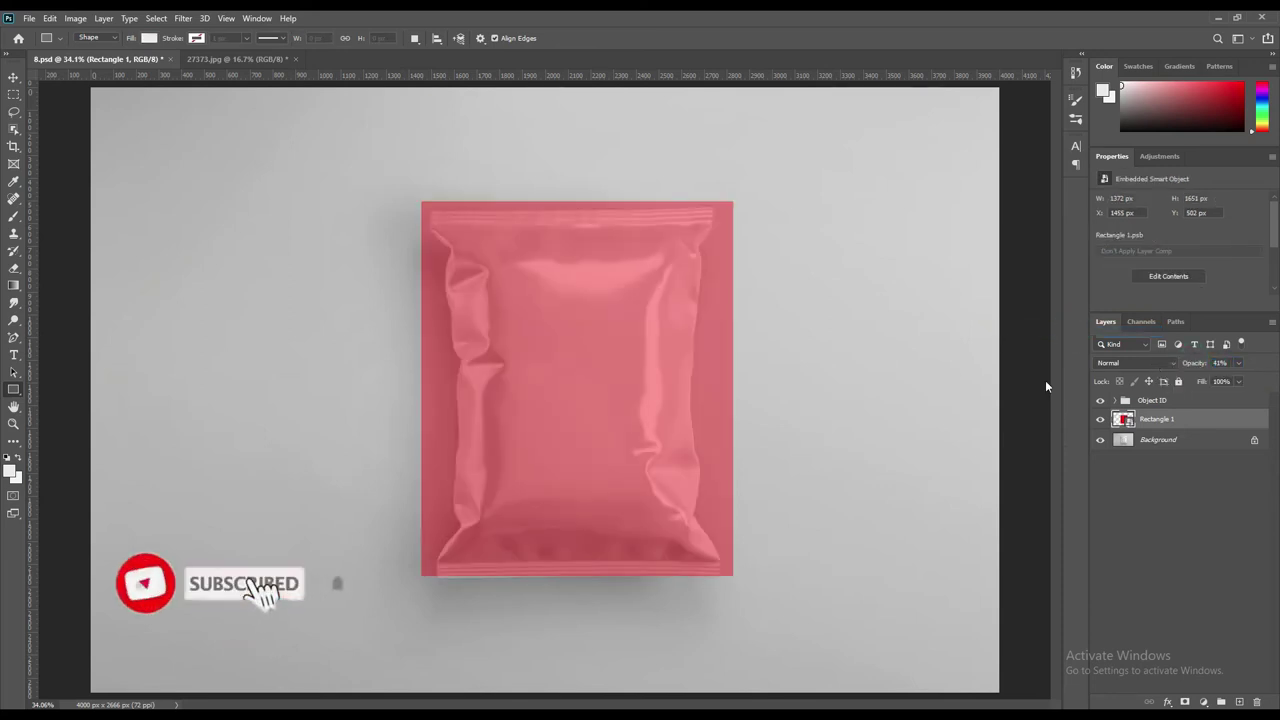
key("ctrl+t")
Warp the red rectangle, pulling sides inward and corners onto the bag's corners, and commit
right_click(594, 327)
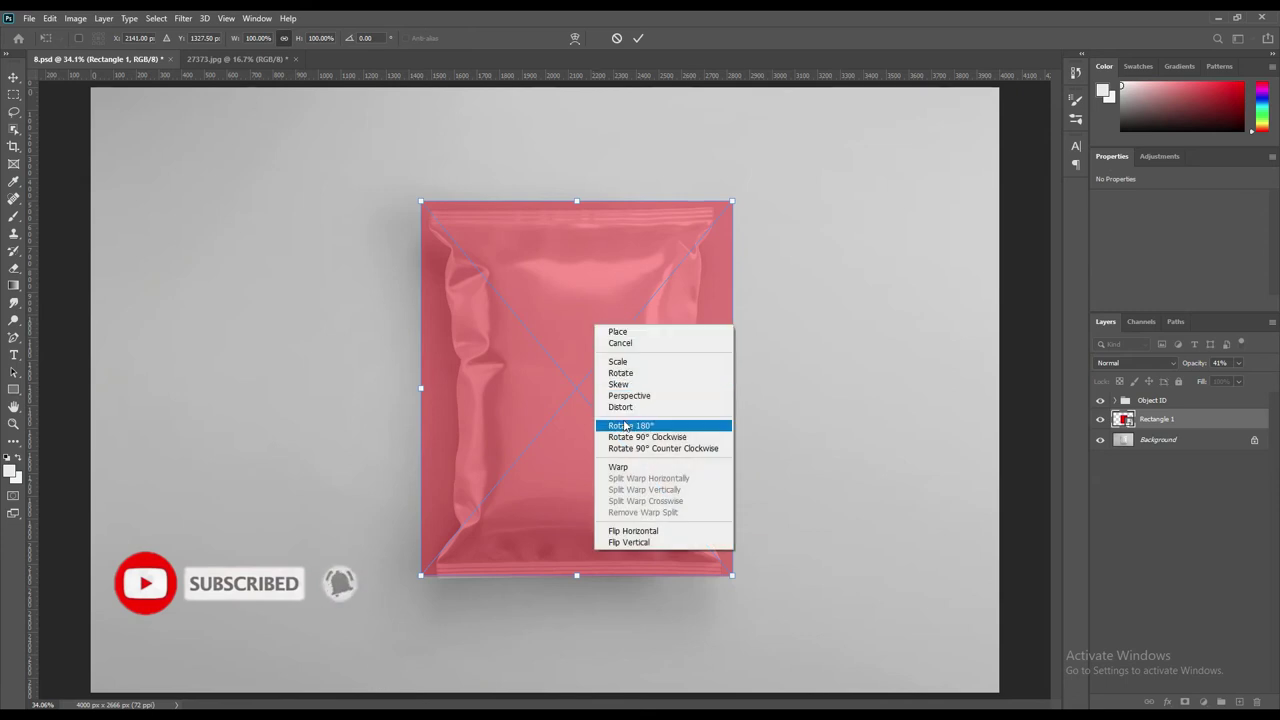
left_click(624, 467)
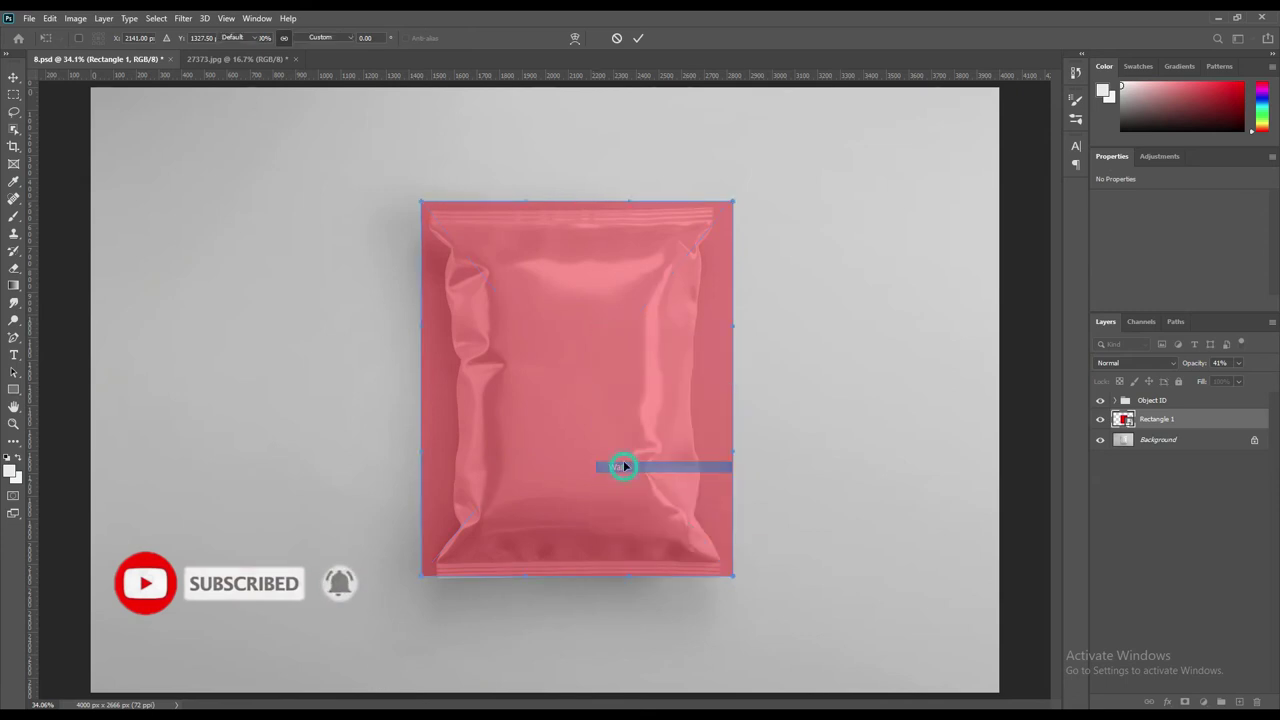
left_click_drag(731, 362, 702, 375)
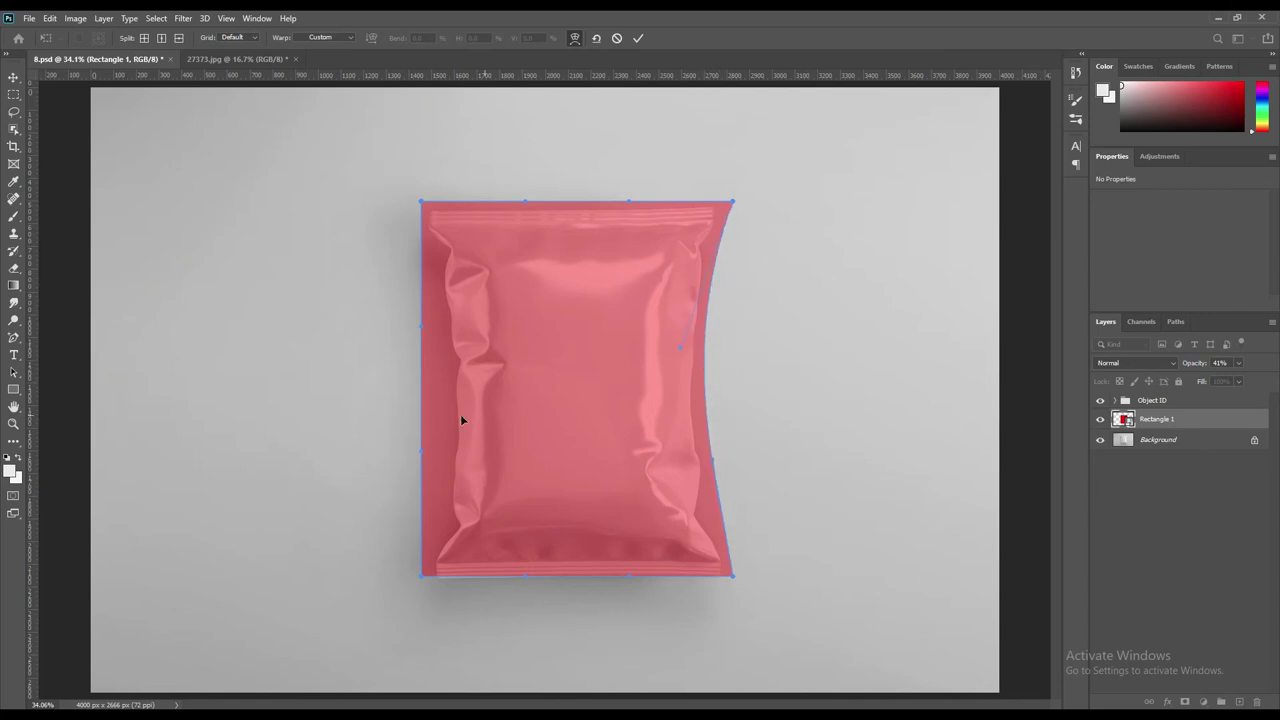
left_click_drag(431, 398, 451, 388)
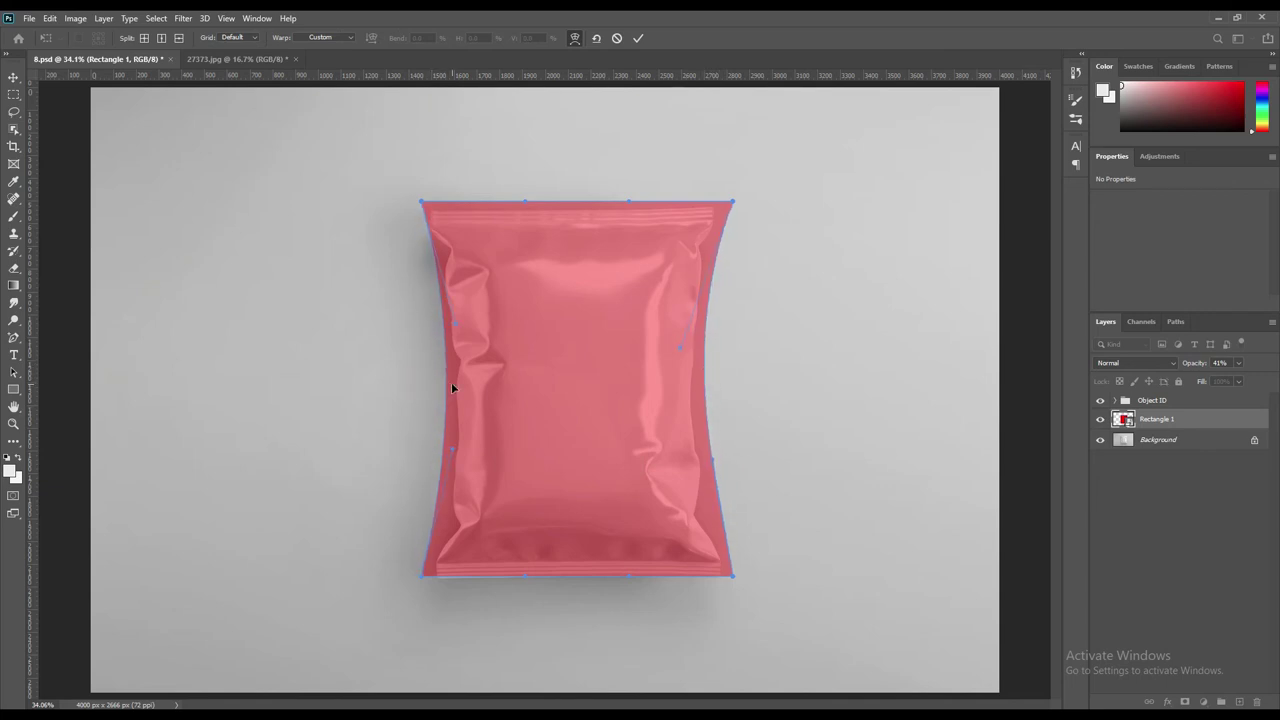
left_click_drag(420, 203, 419, 202)
left_click_drag(733, 576, 728, 578)
left_click_drag(420, 578, 421, 583)
left_click_drag(571, 574, 571, 580)
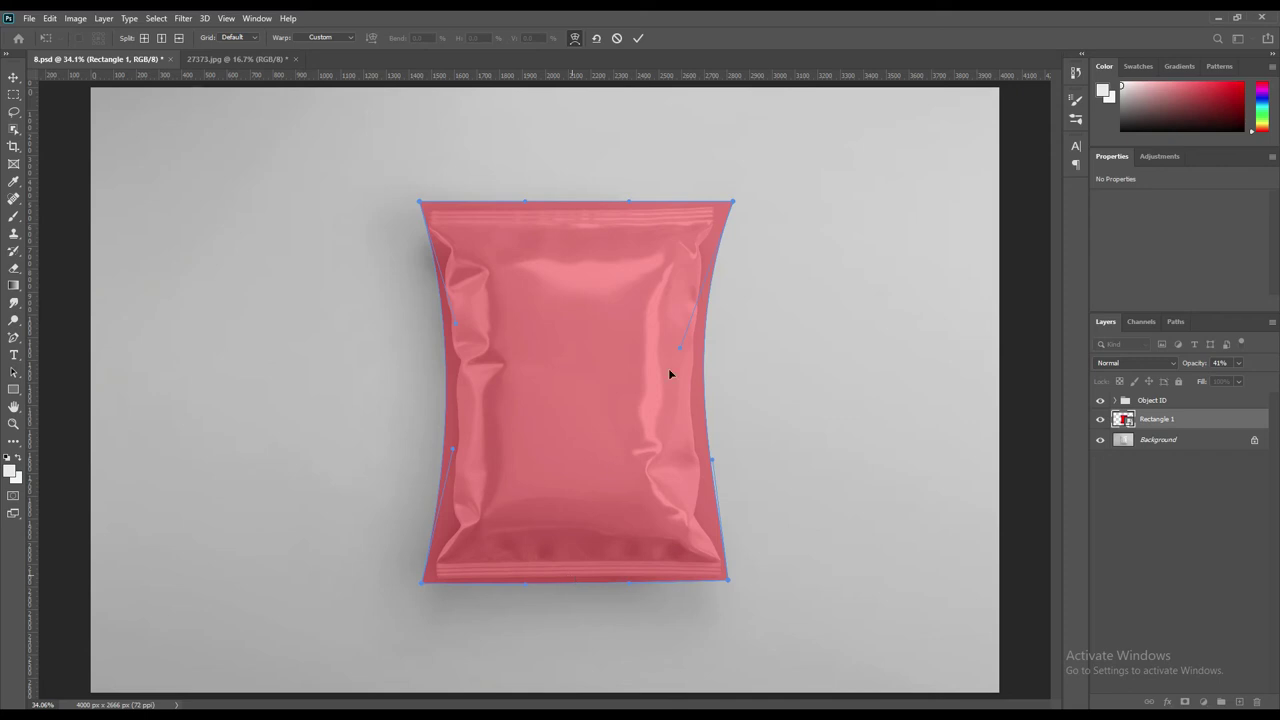
left_click_drag(733, 202, 727, 202)
left_click_drag(420, 202, 417, 204)
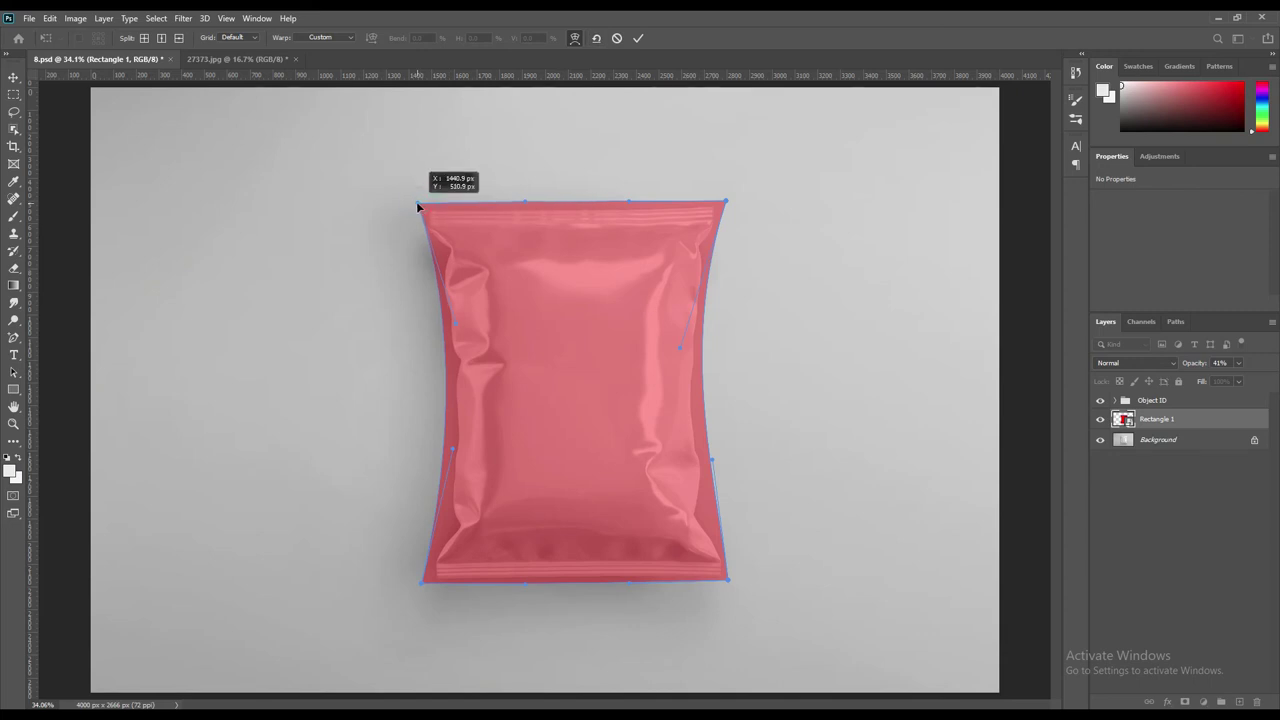
left_click(638, 39)
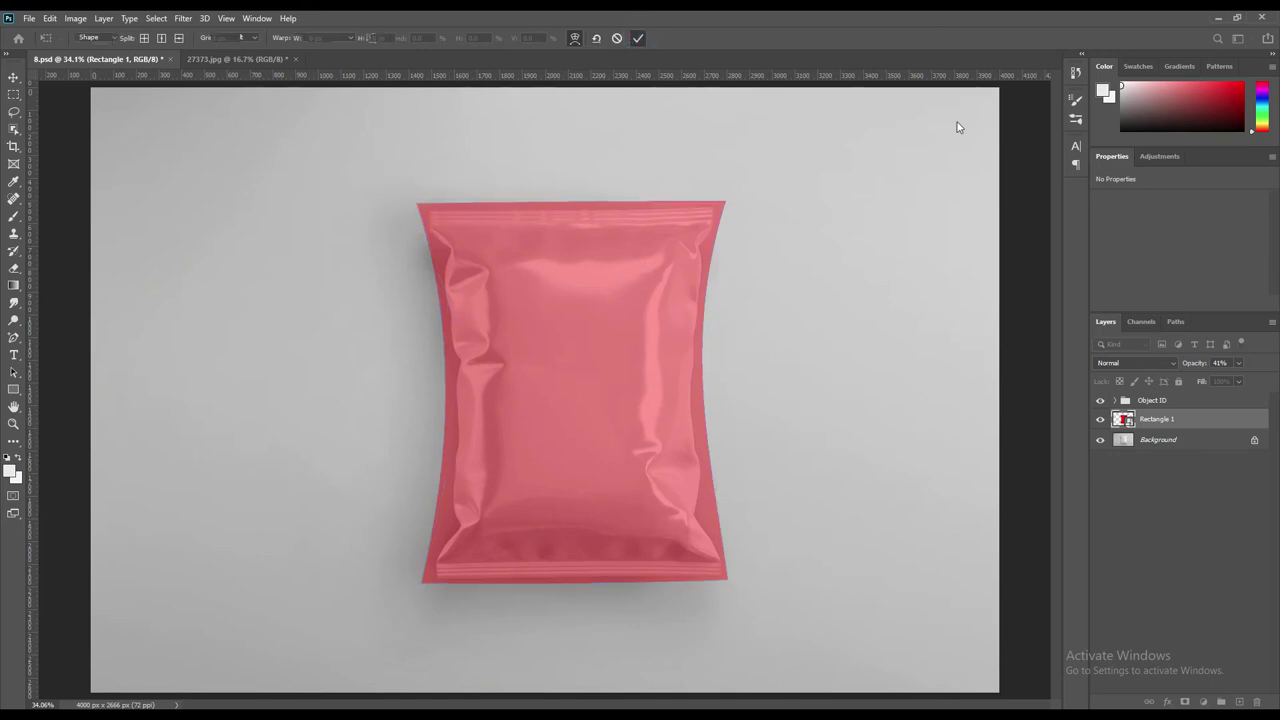
Load the Shape 1 bag outline as a selection
left_click(1113, 401)
left_click(1151, 422)
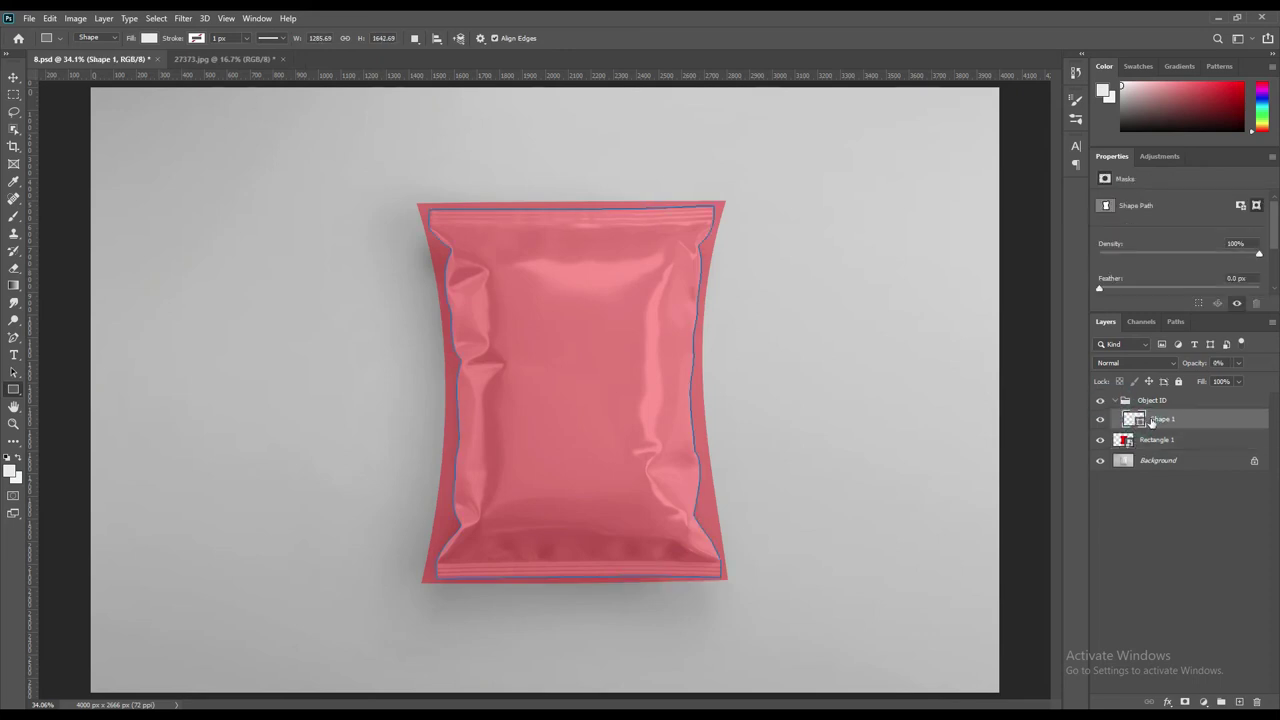
right_click(585, 312)
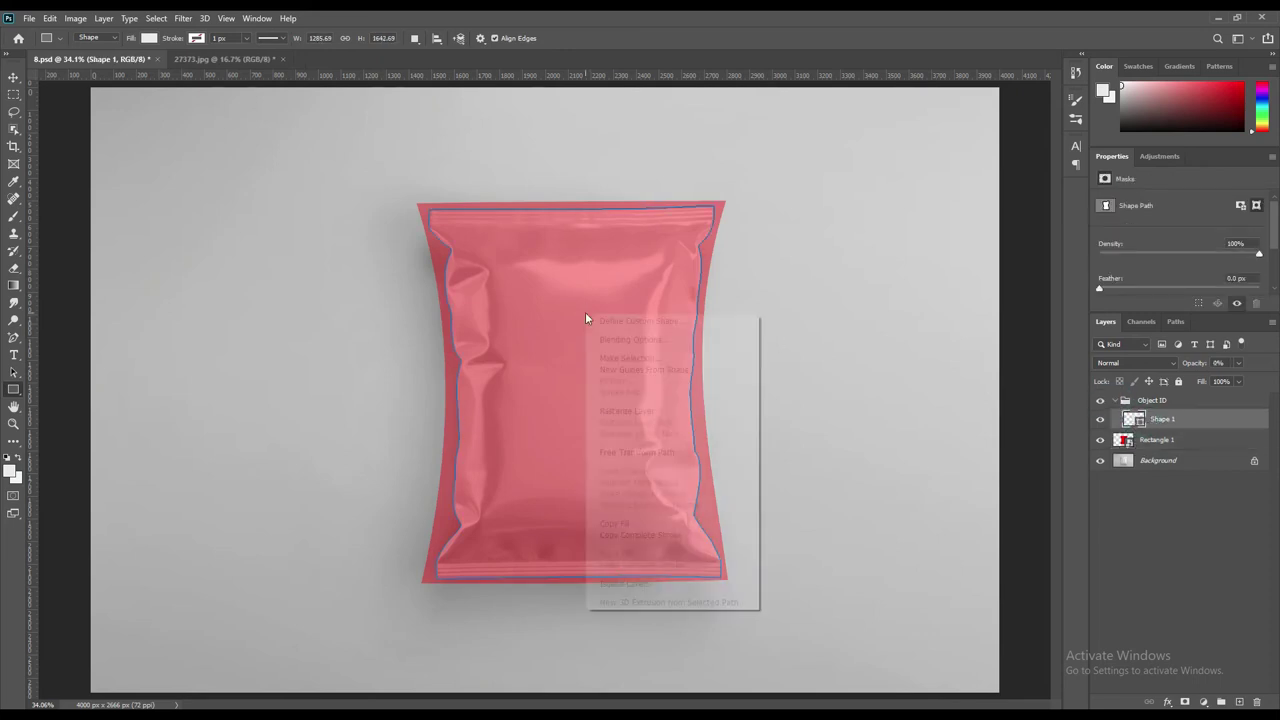
left_click(619, 362)
left_click(698, 205)
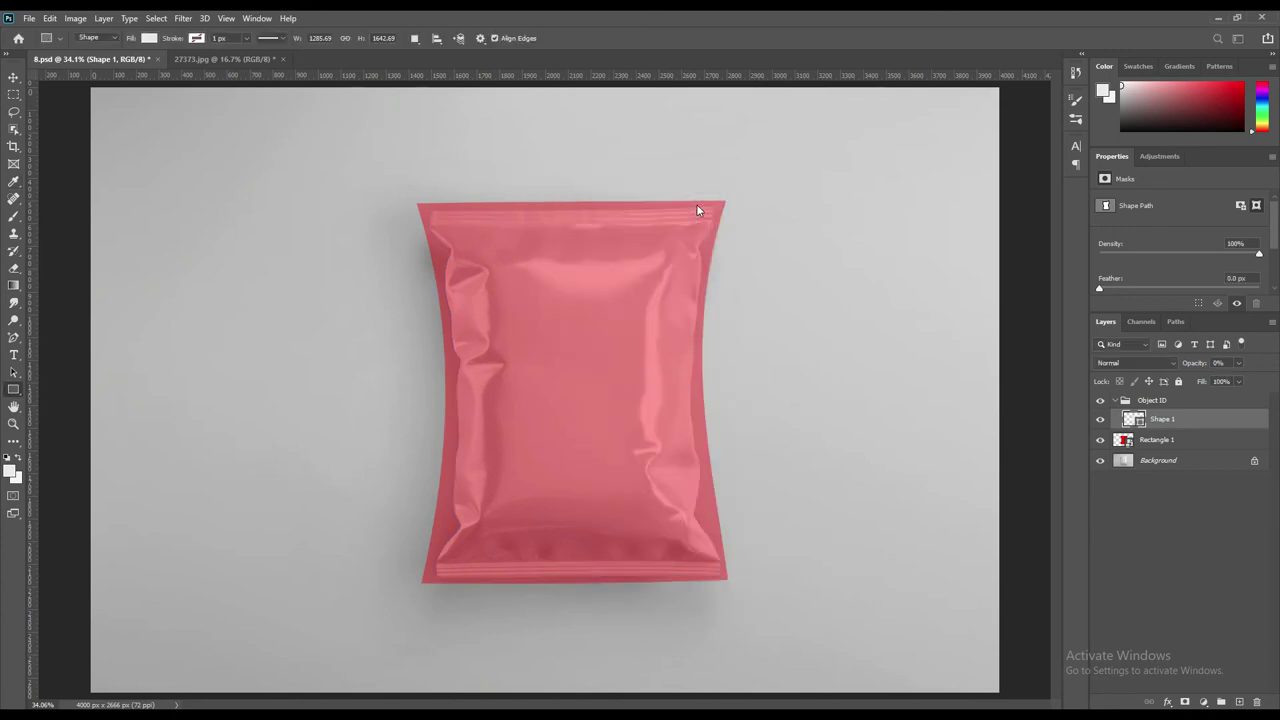
Mask Rectangle 1 to the bag selection and set its opacity to 100%
left_click(1148, 441)
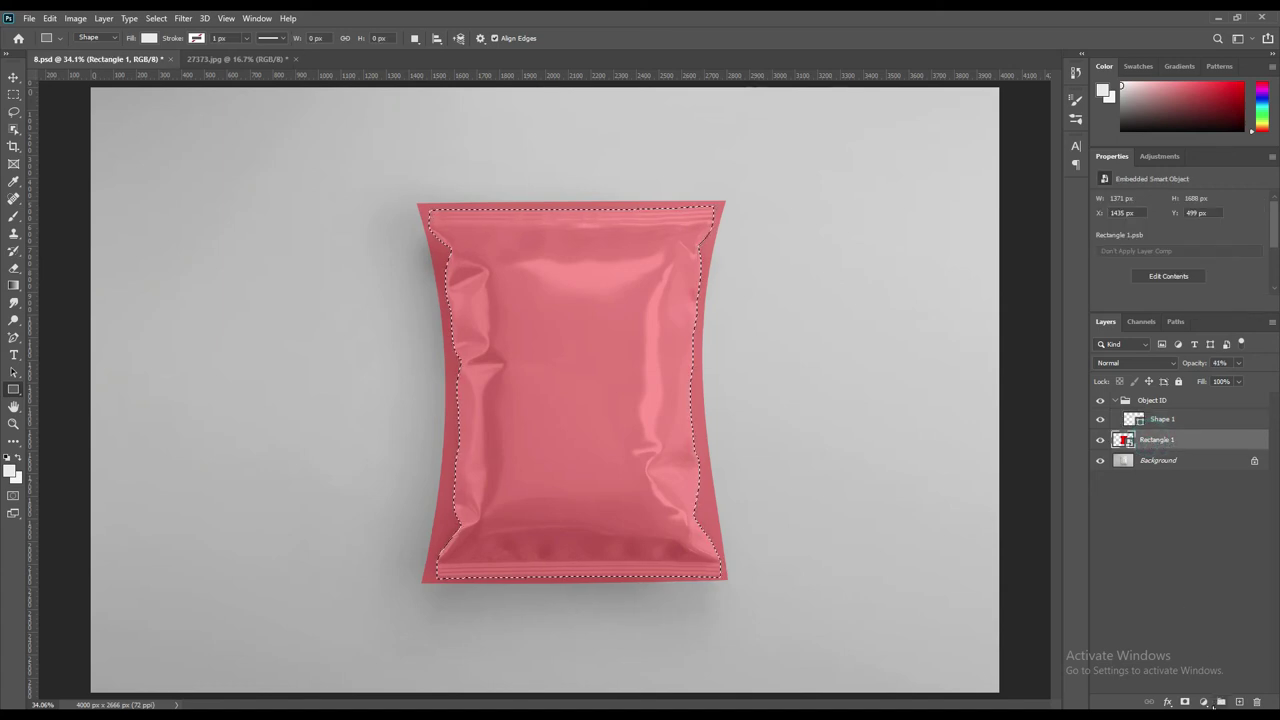
left_click(1170, 702)
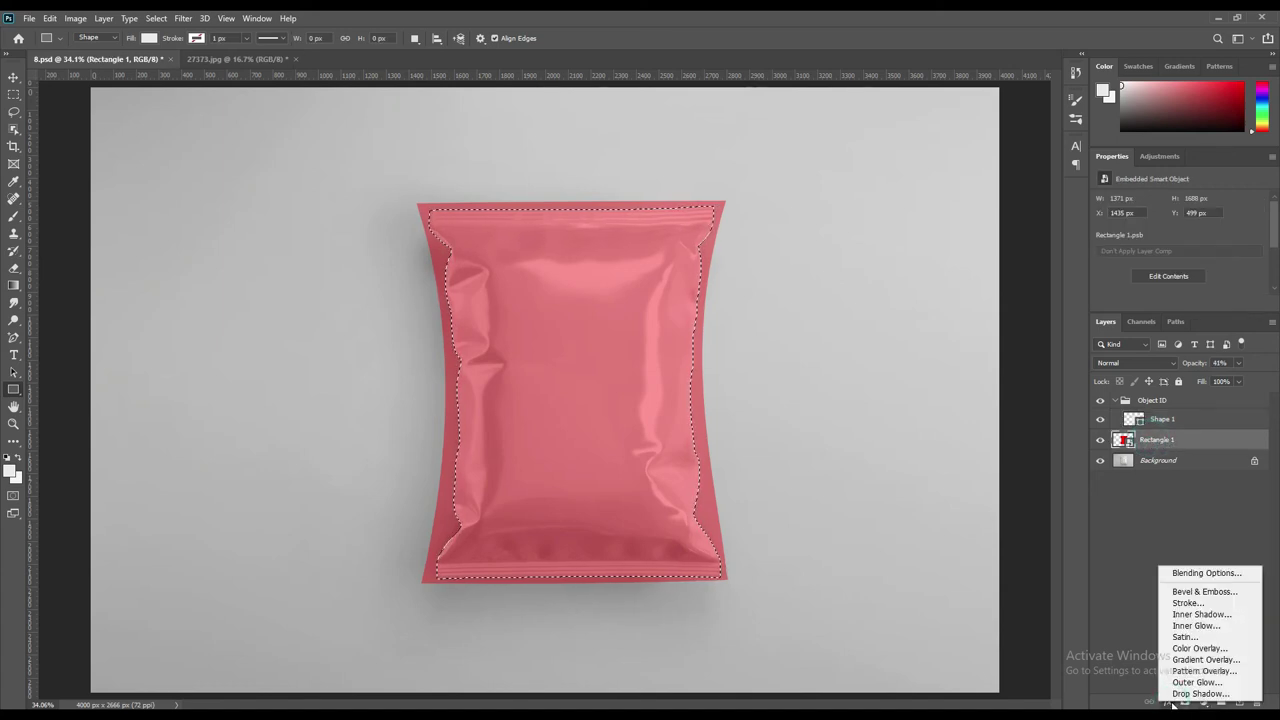
left_click(1144, 658)
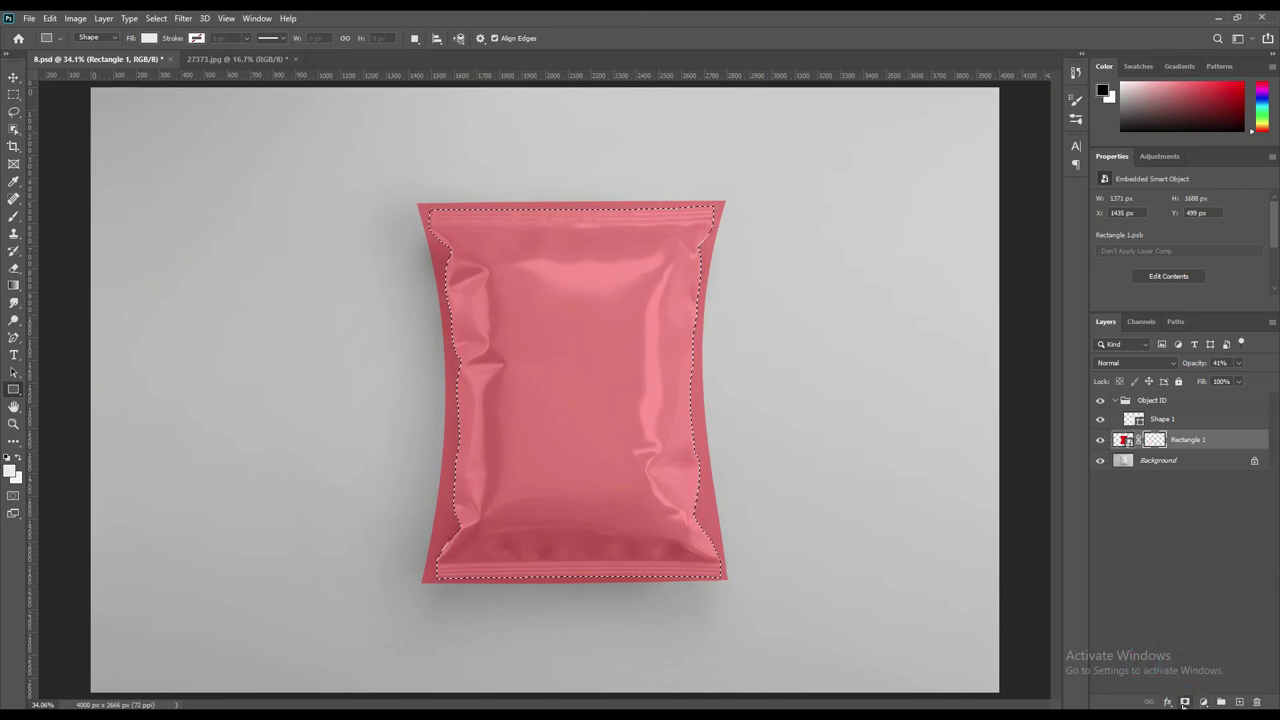
left_click(1184, 703)
left_click(1115, 401)
left_click(1158, 462)
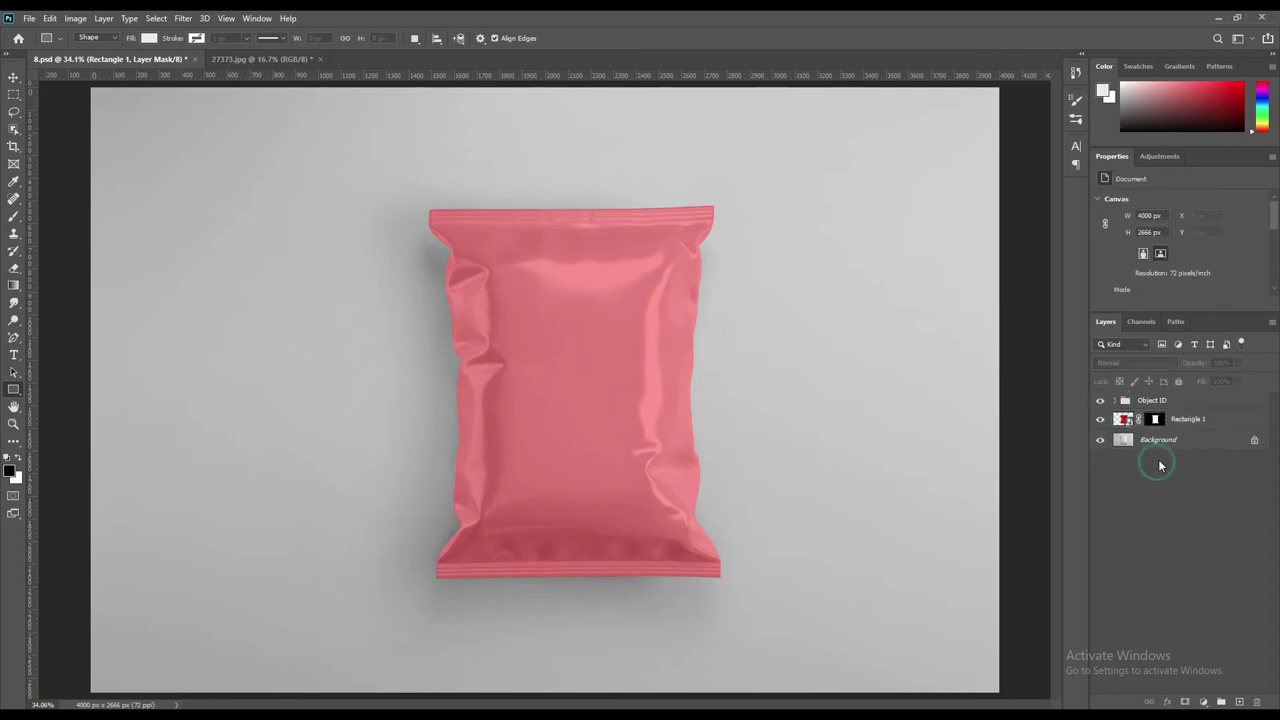
left_click(1186, 420)
left_click(1185, 362)
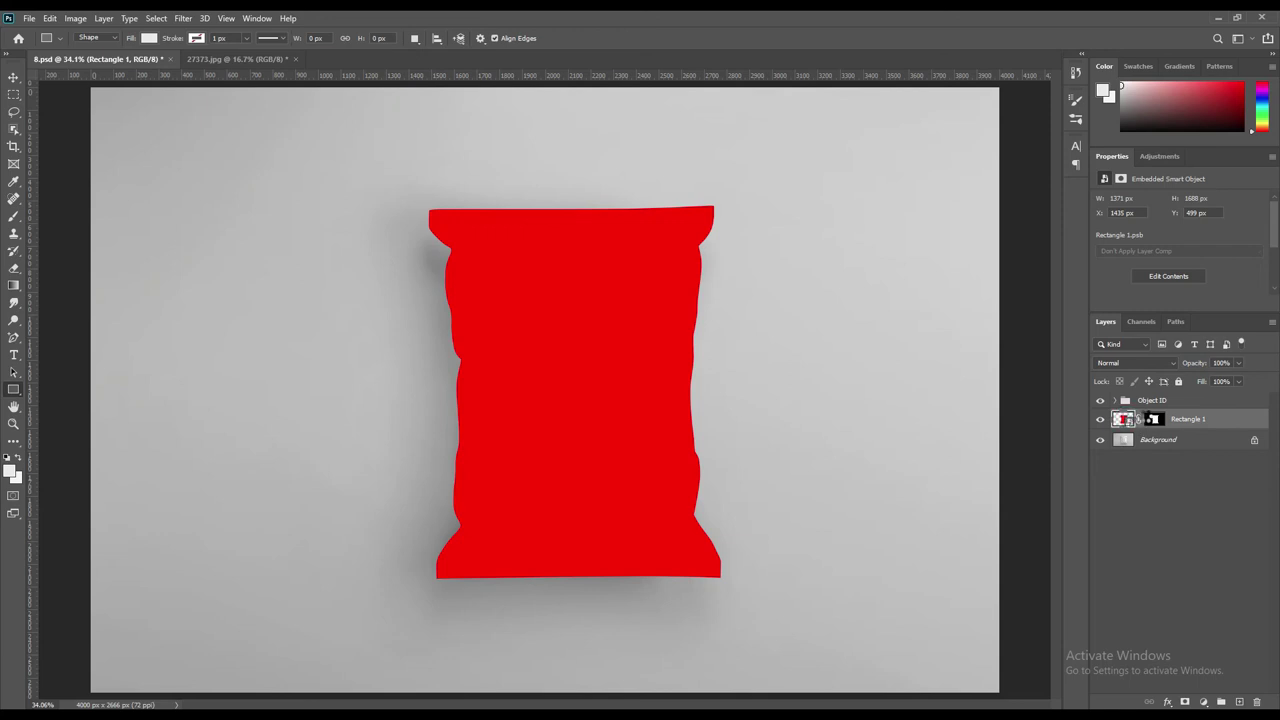
Open the Rectangle 1 smart object and drag the 27373.jpg chips image into it
double_click(1123, 419)
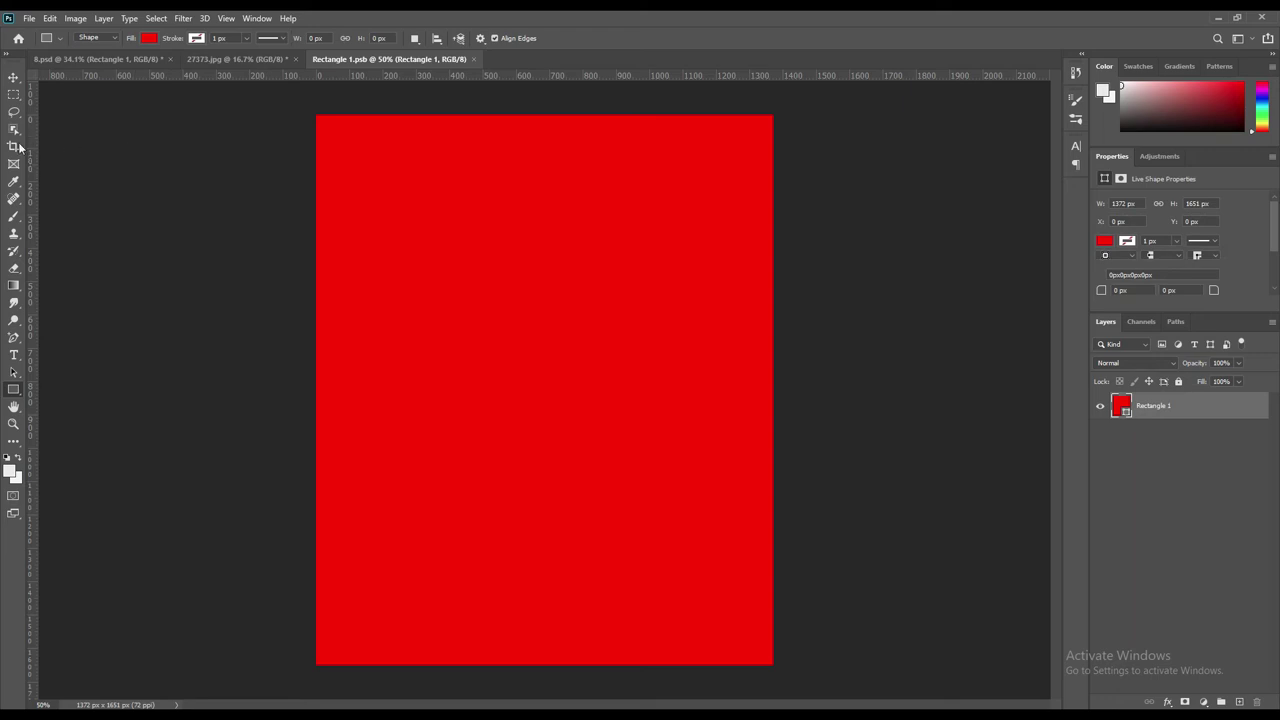
left_click(13, 77)
left_click(144, 160)
left_click(216, 59)
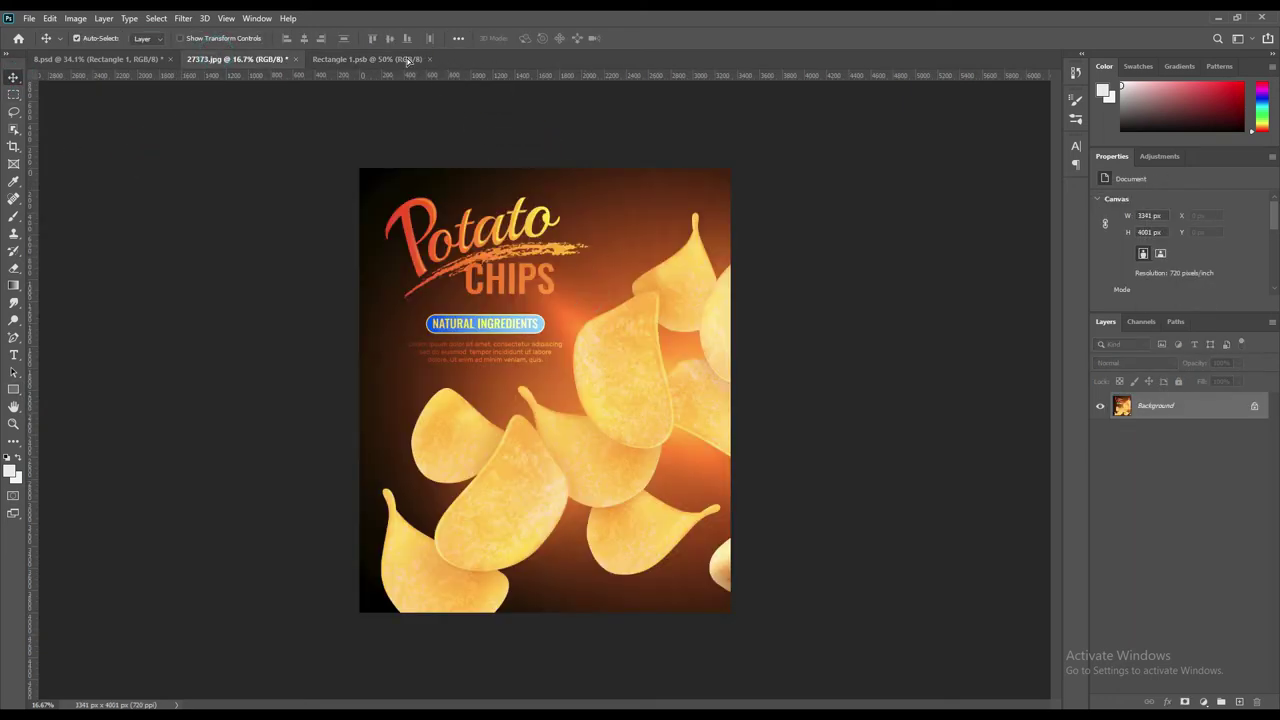
left_click_drag(408, 60, 549, 349)
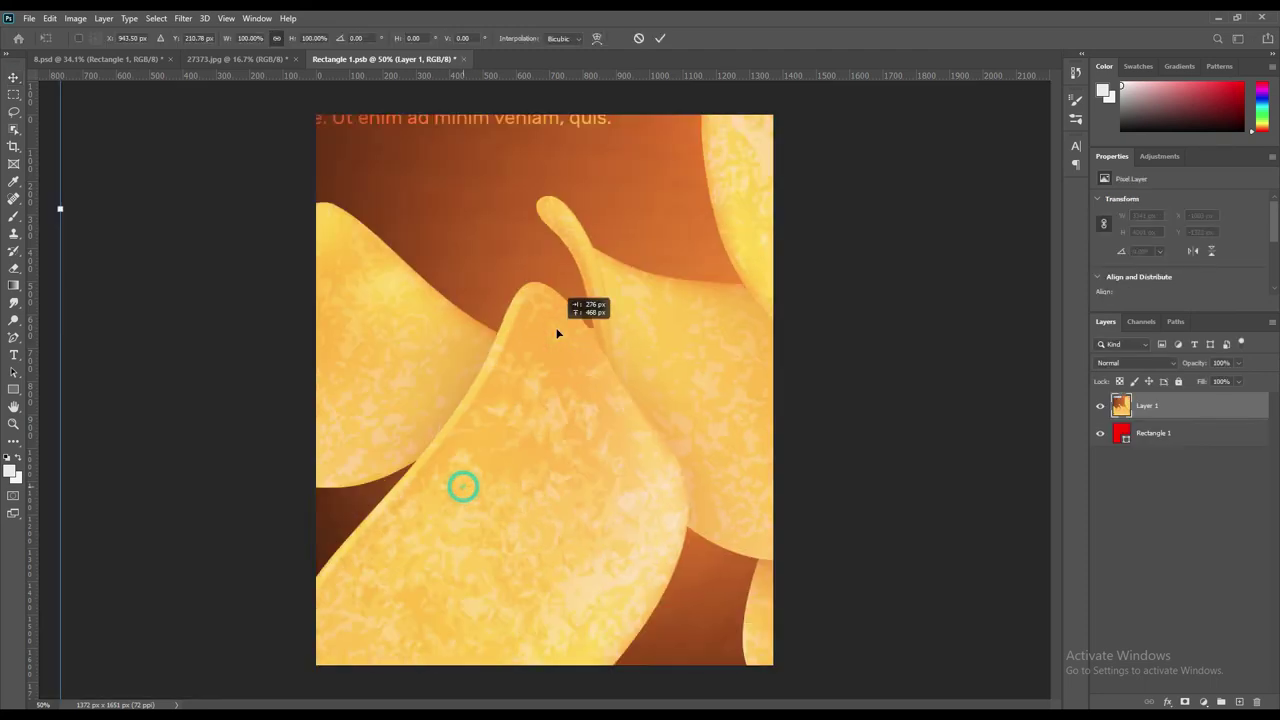
left_click_drag(470, 478, 555, 323)
Scale the chips image to cover the red rectangle and commit the transform
key("ctrl+t")
mouse_move(73, 182)
left_mouse_down()
mouse_move(453, 469)
mouse_move(411, 452)
left_mouse_up()
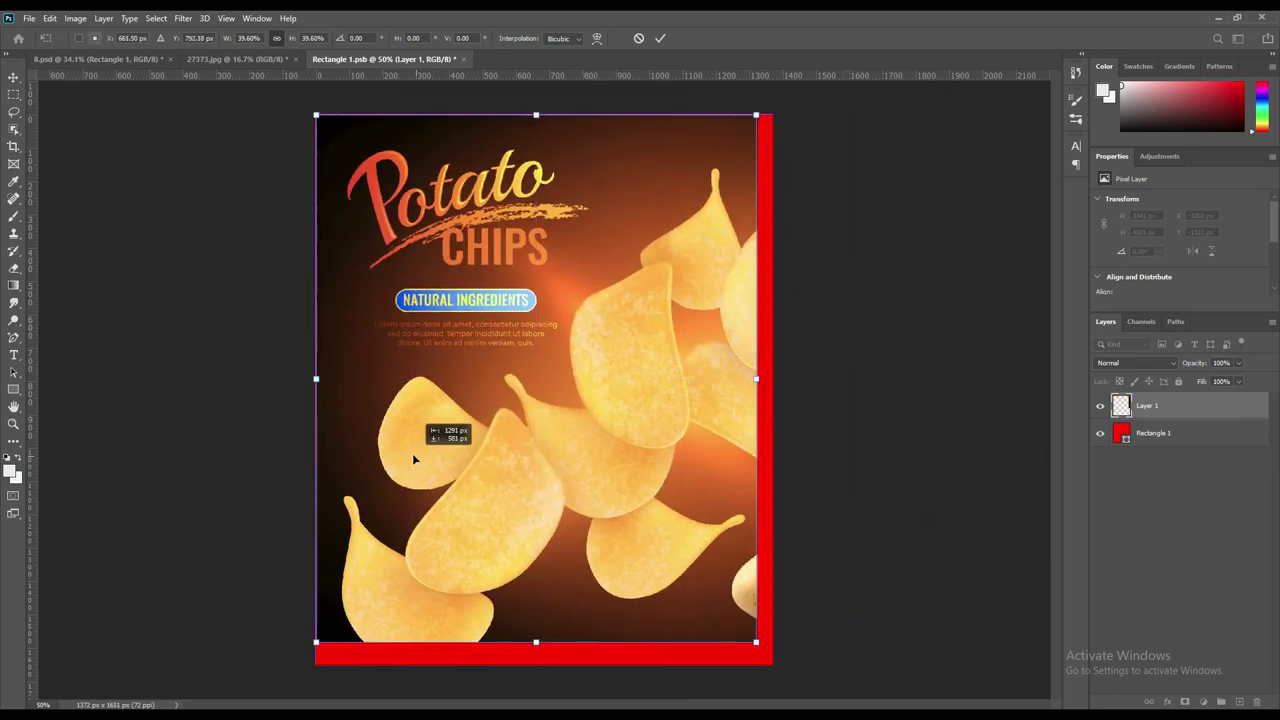
left_click_drag(756, 643, 771, 667)
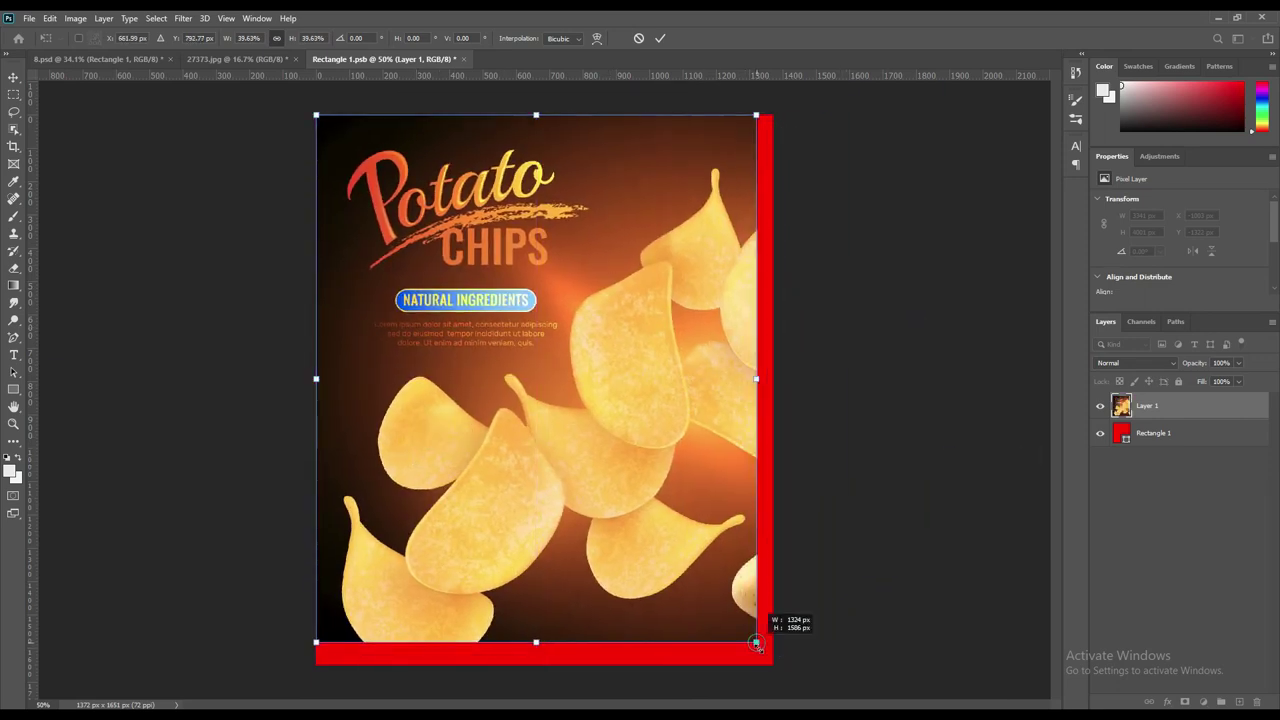
left_click_drag(770, 668, 773, 667)
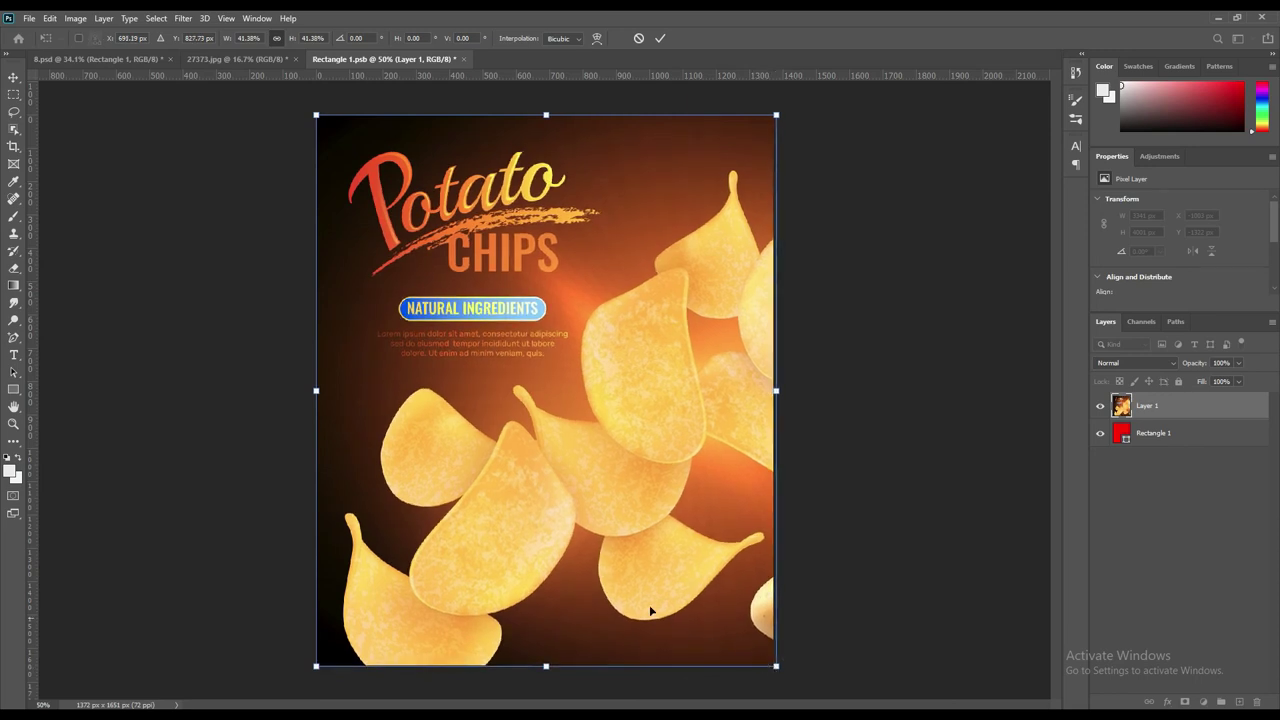
left_click(660, 38)
Save the smart object contents and return to 8.psd
left_click(29, 18)
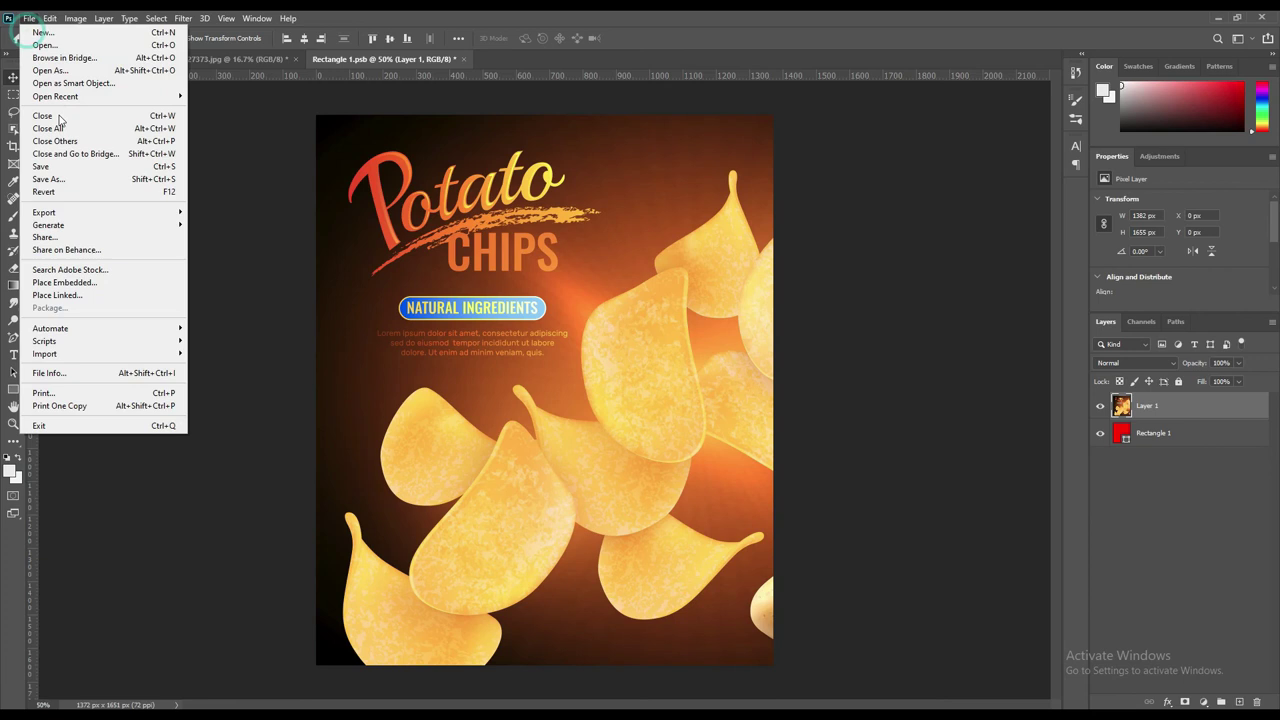
left_click(77, 170)
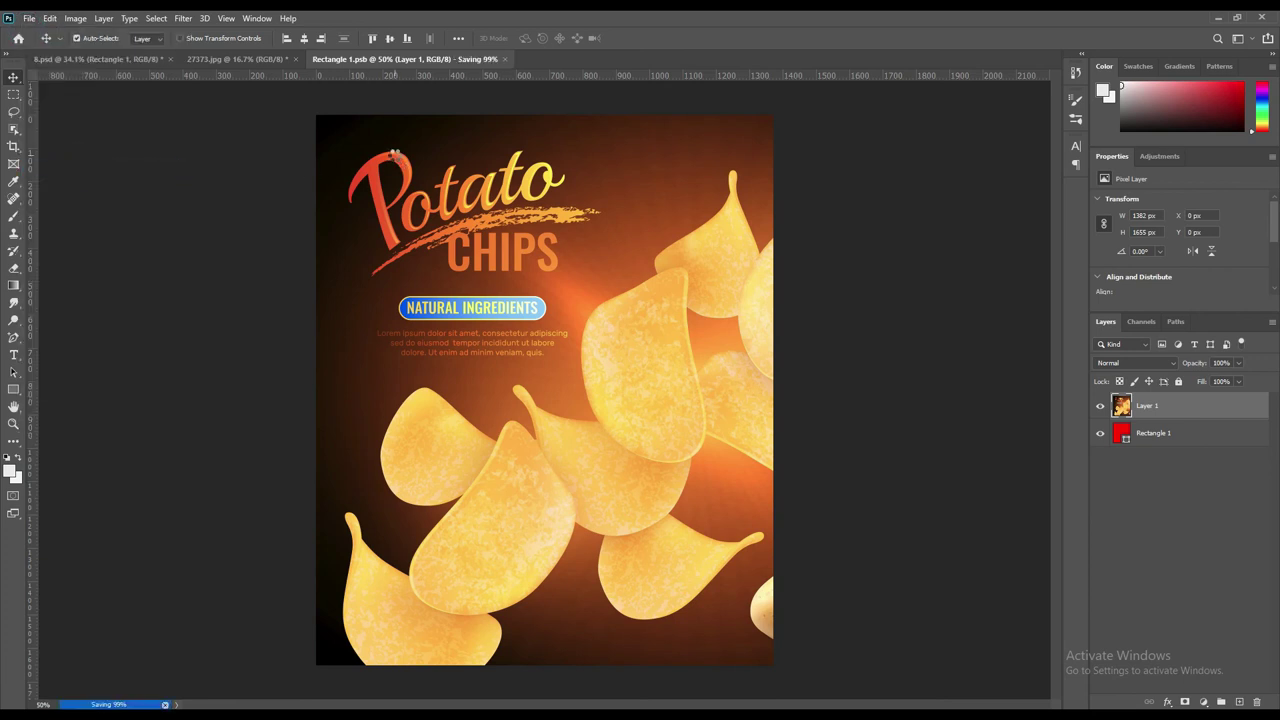
left_click(120, 58)
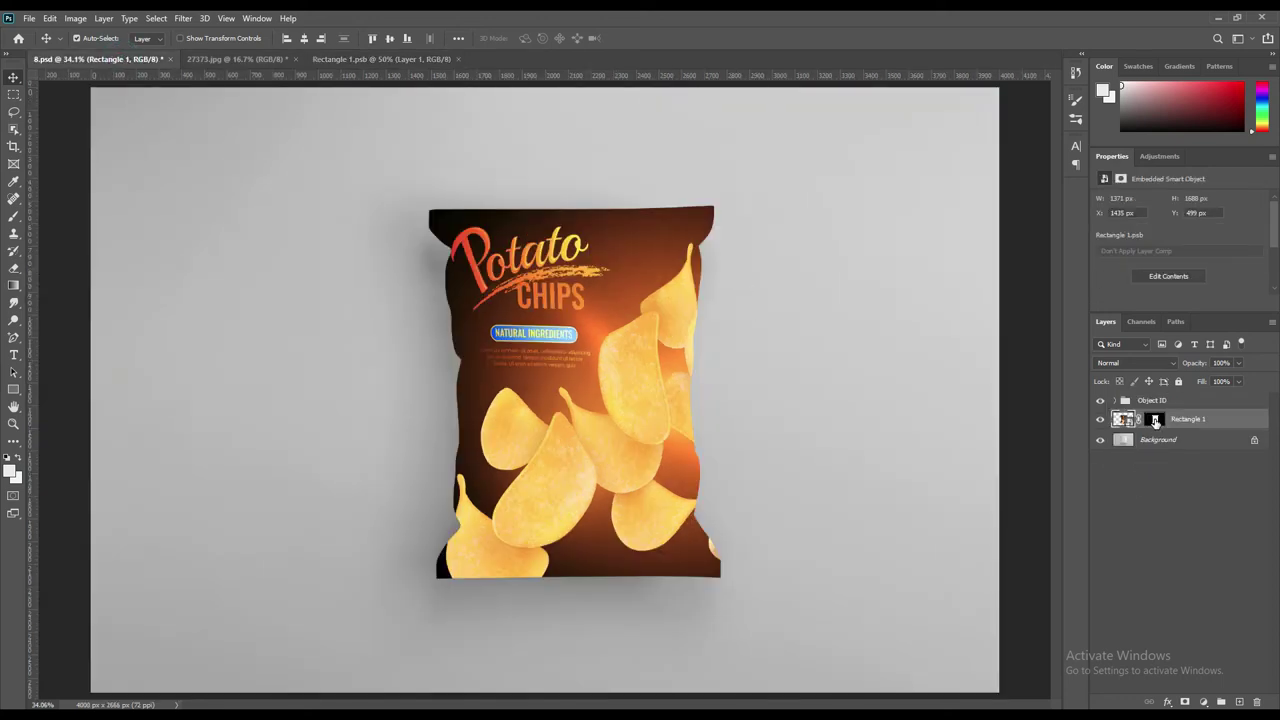
Copy the bag area from Background into new layers above Rectangle 1
left_click(1155, 421, "ctrl")
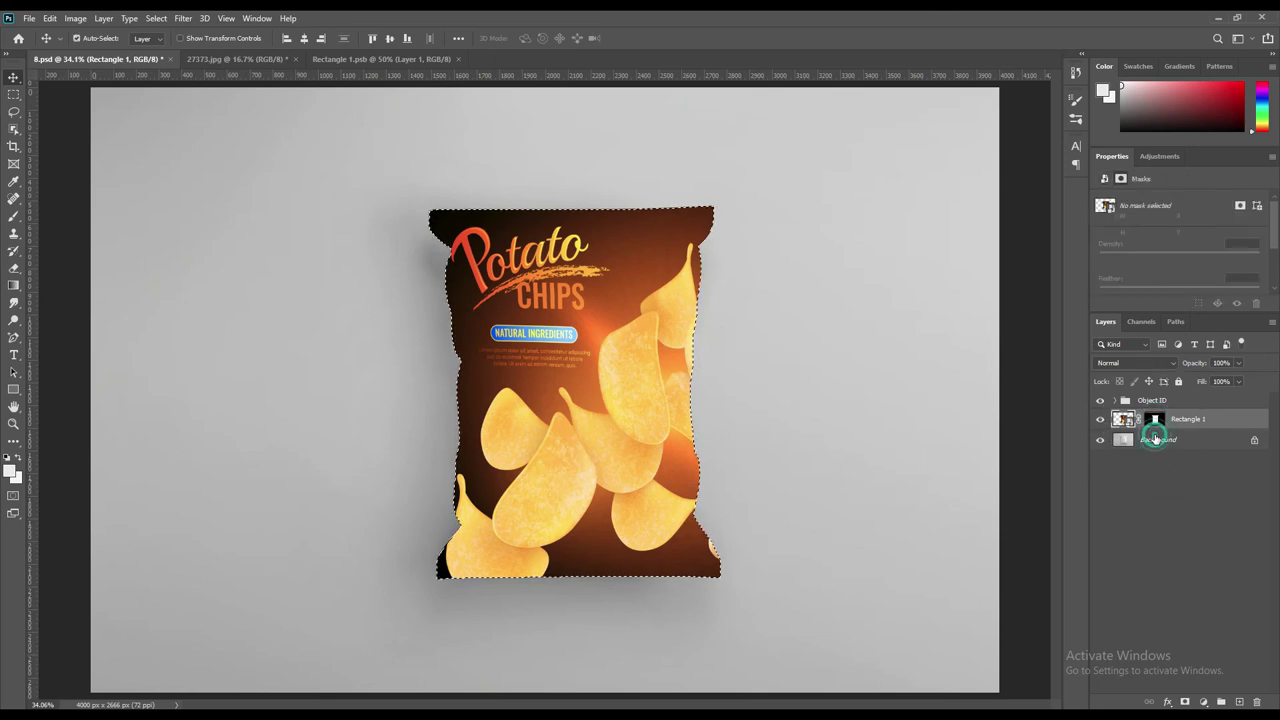
left_click(1150, 441)
key("ctrl+j")
left_click_drag(1150, 441, 1160, 416)
key("ctrl+j")
key("ctrl+j")
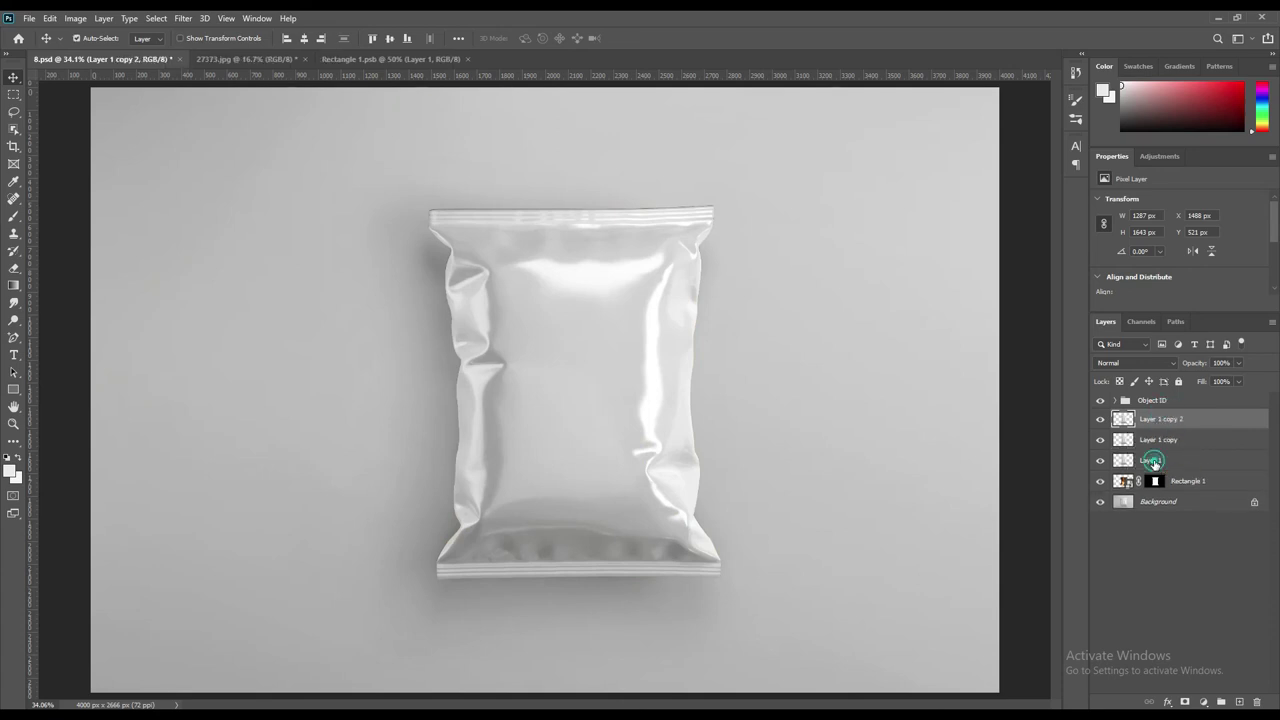
Rename the three bag layers Shadow, Midtone and Light
double_click(1152, 460)
type("s")
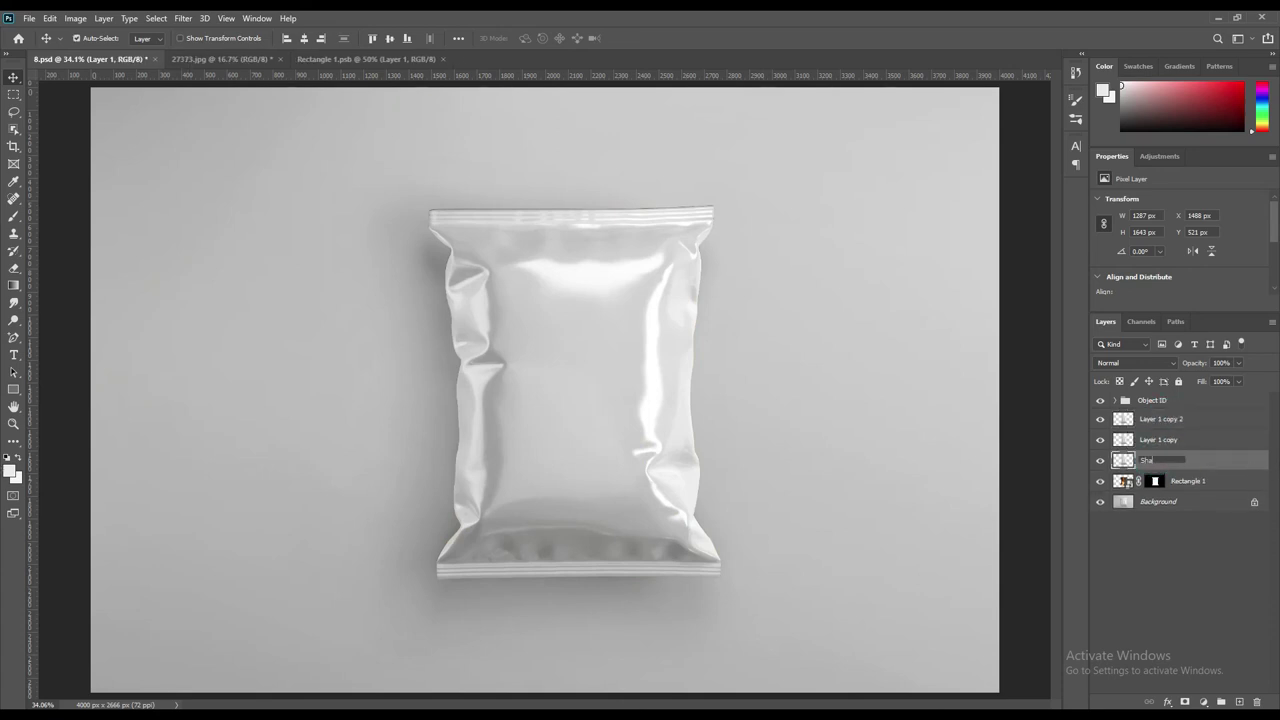
type("w")
key("Return")
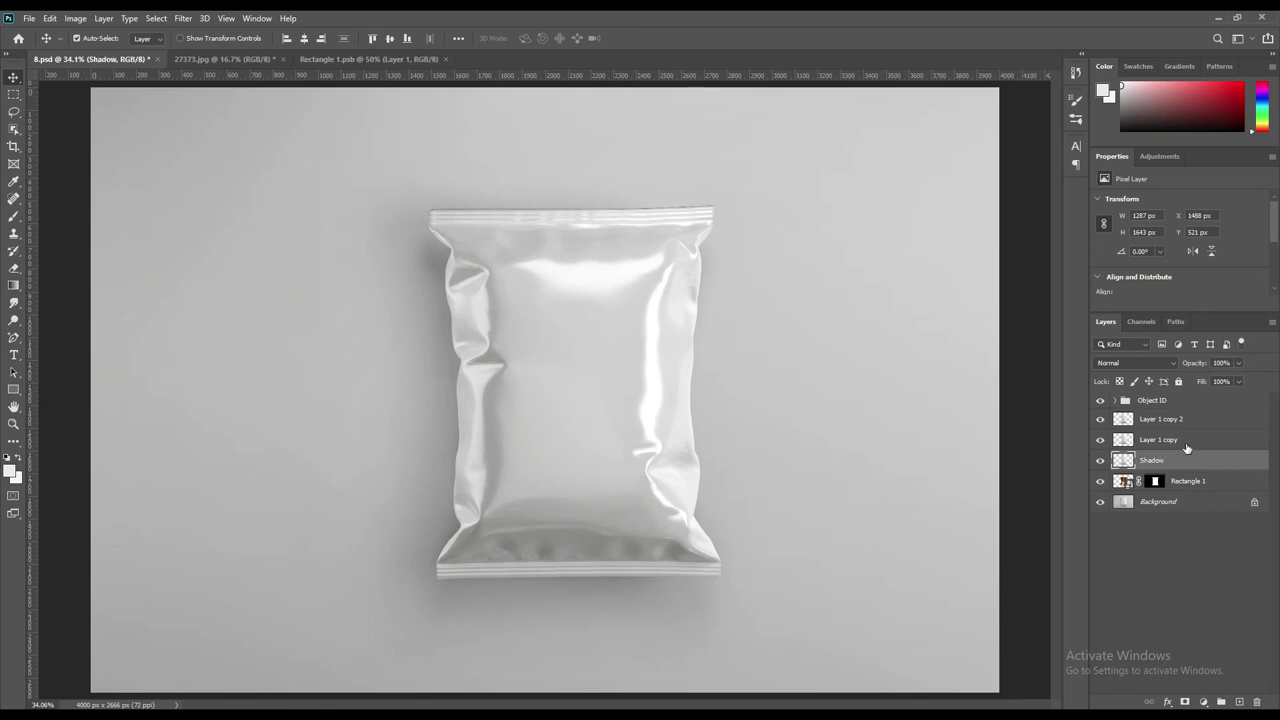
double_click(1177, 444)
type("Midtone")
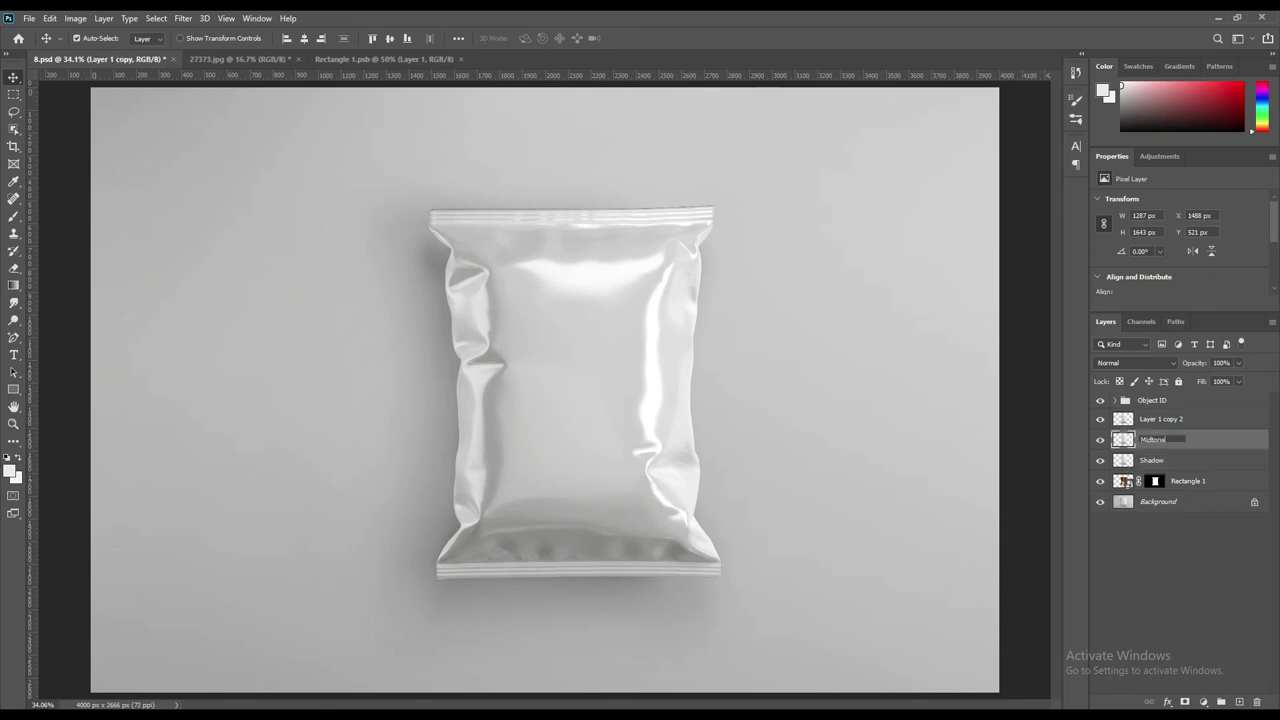
key("Return")
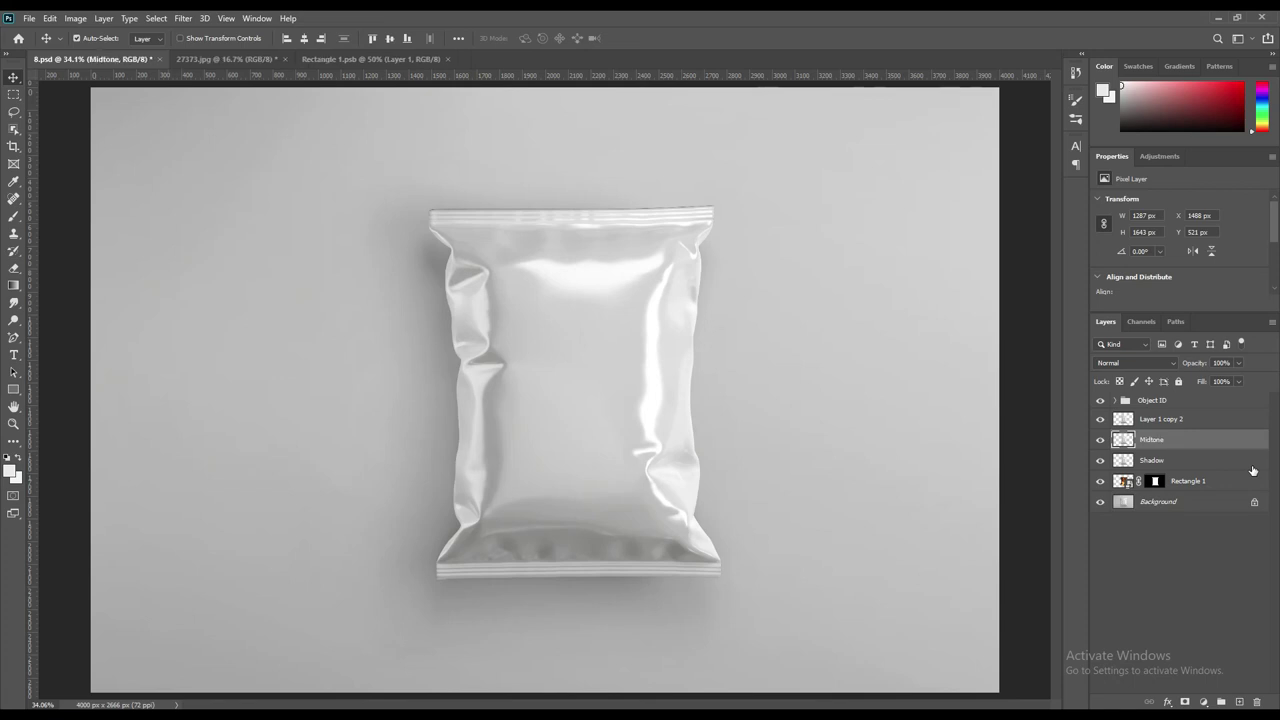
double_click(1163, 419)
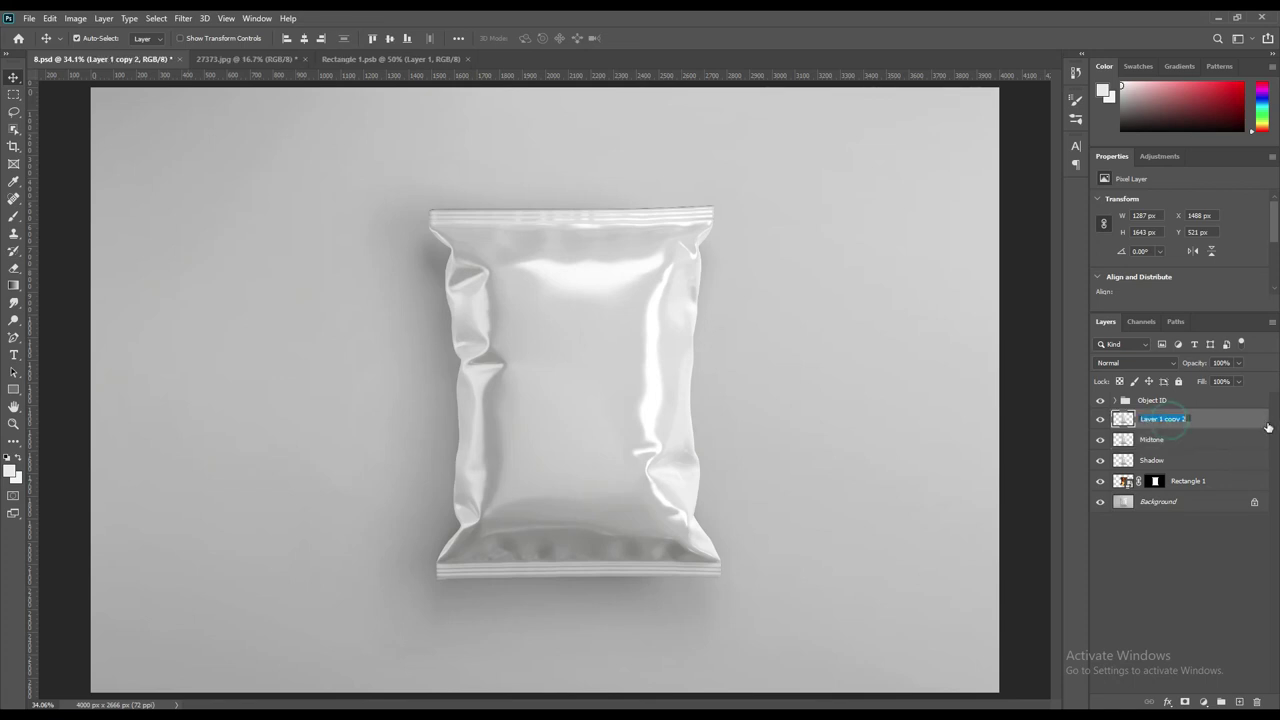
type("Ht")
key("Return")
Set the Shadow layer to Linear Burn and the Midtone layer to Linear Dodge (Add)
left_click(1100, 420)
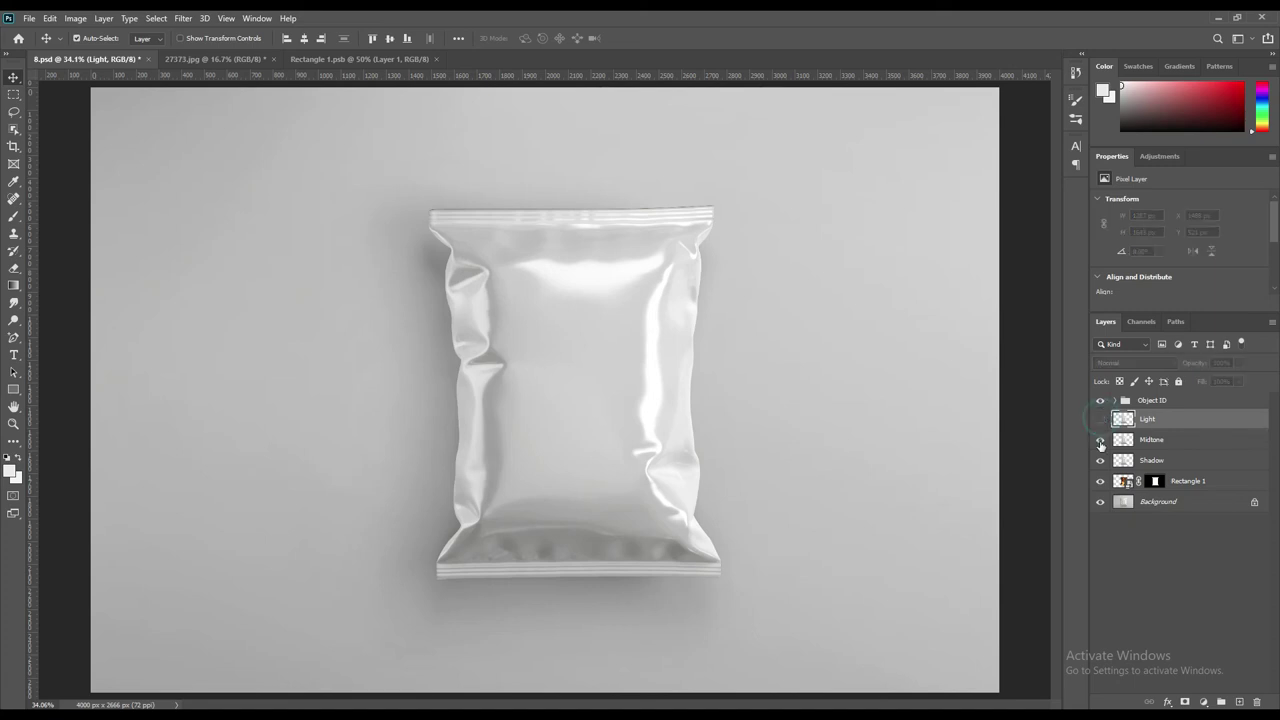
left_click(1170, 460)
left_click(1152, 362)
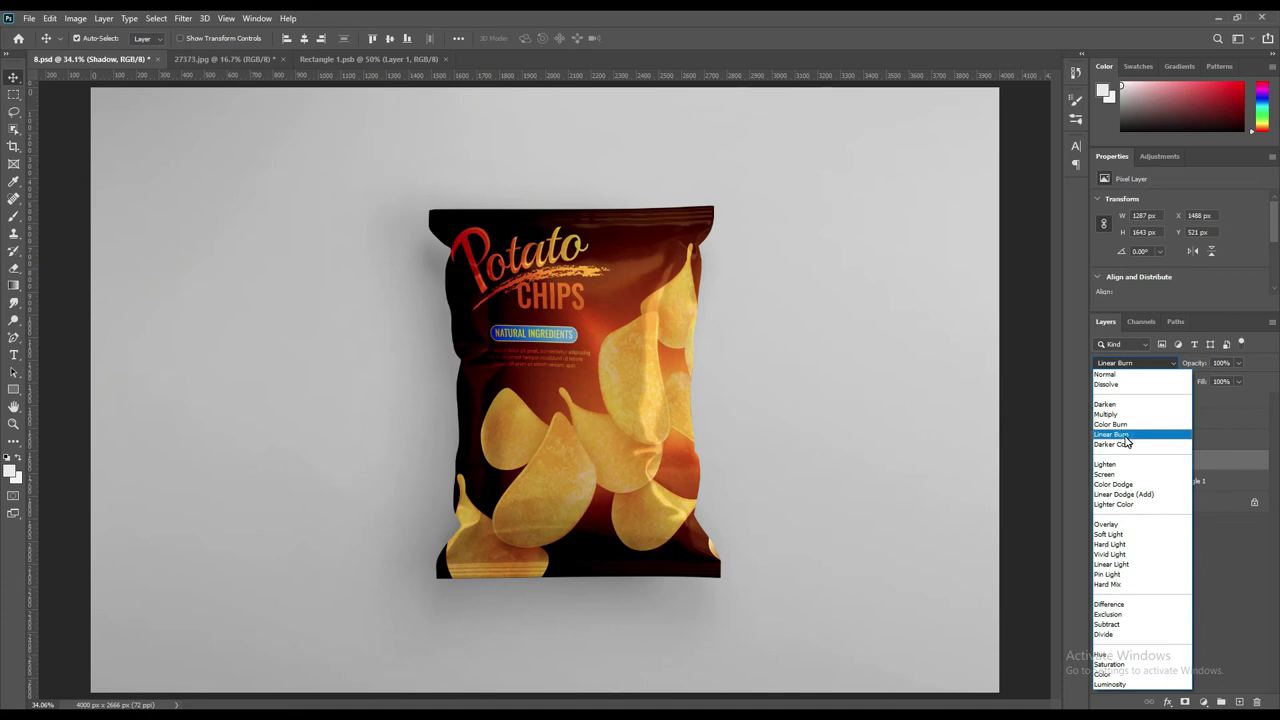
left_click(1125, 437)
left_click(1100, 440)
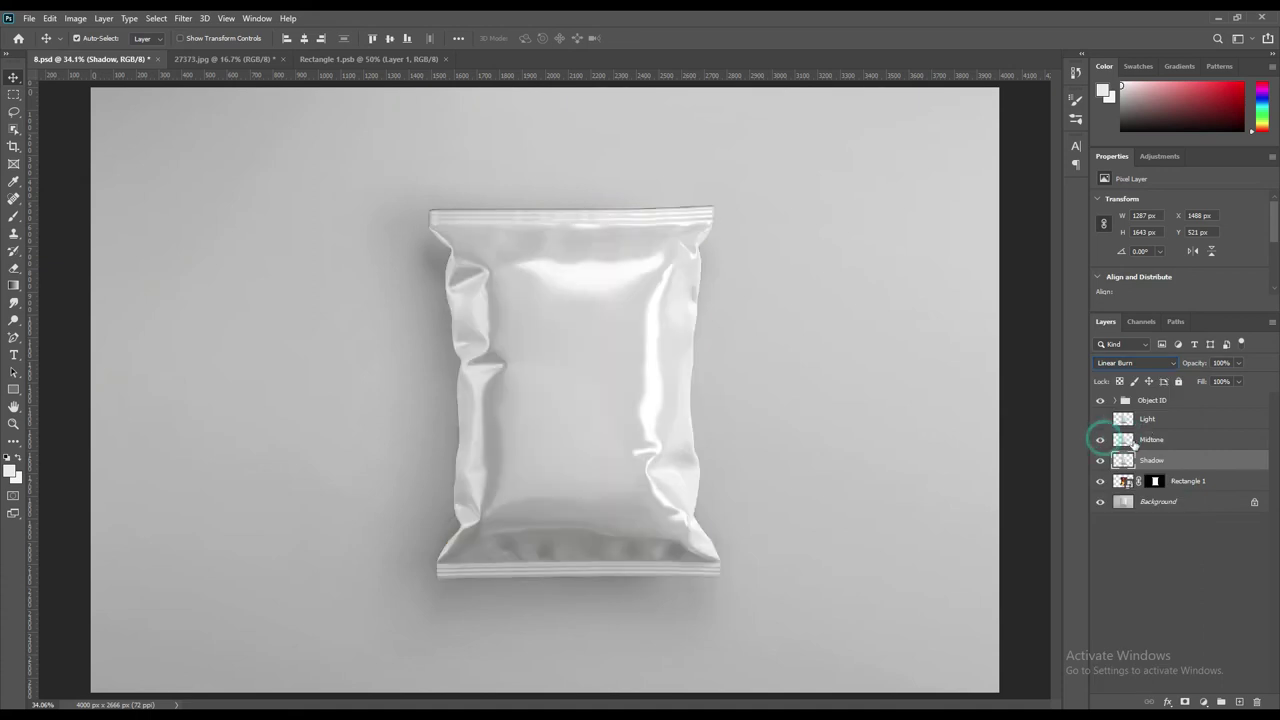
left_click(1145, 440)
left_click(1148, 365)
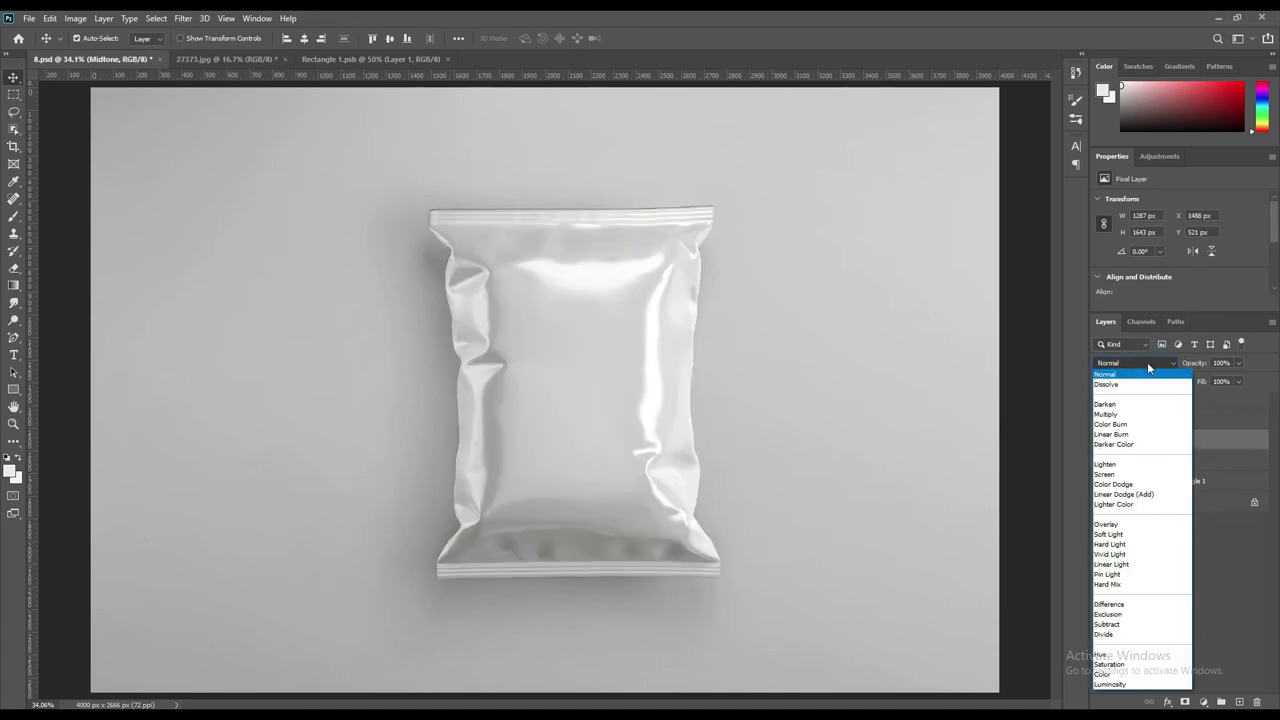
left_click(1150, 494)
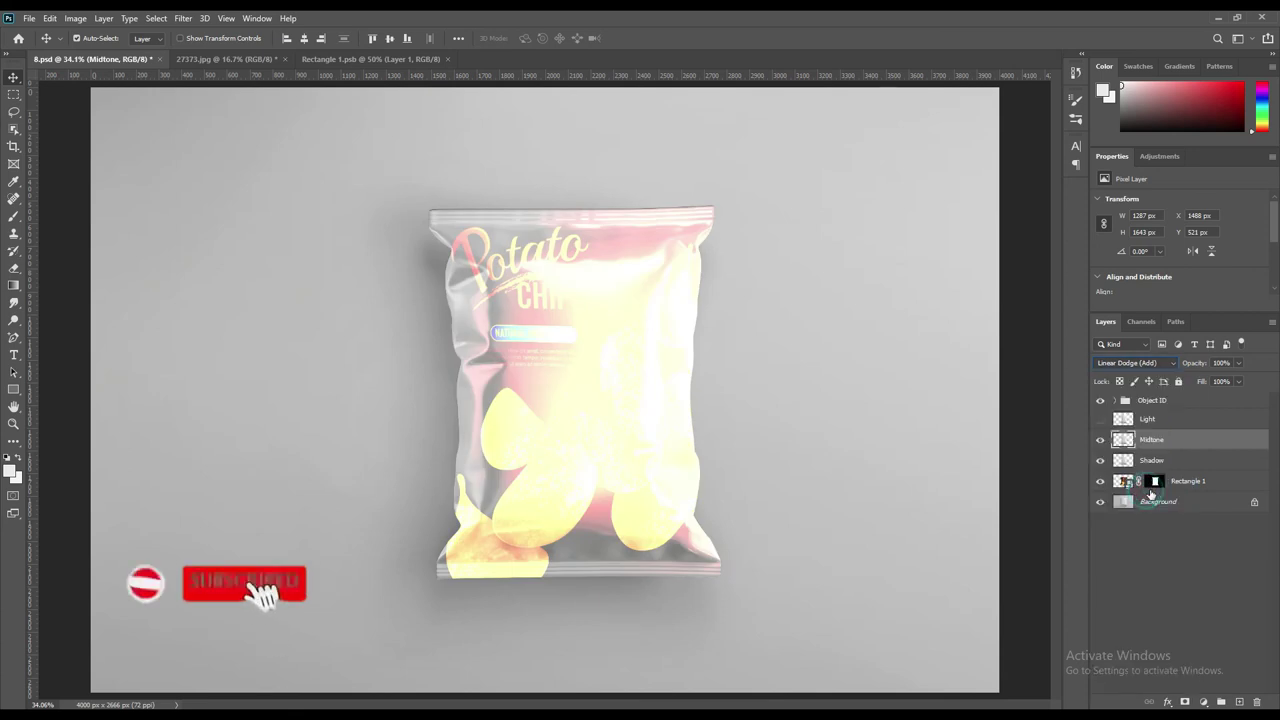
Apply Levels to Midtone with input black 167 and output white 76
left_click(75, 18)
mouse_move(96, 53)
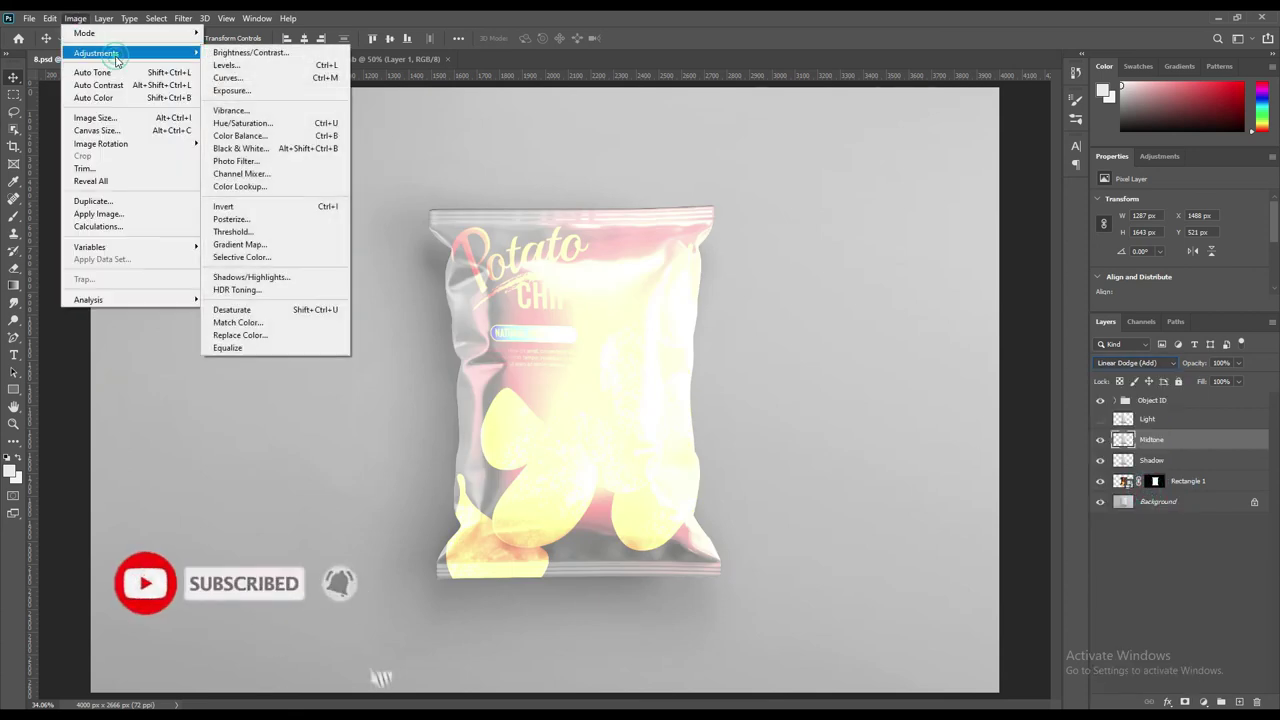
left_click(265, 66)
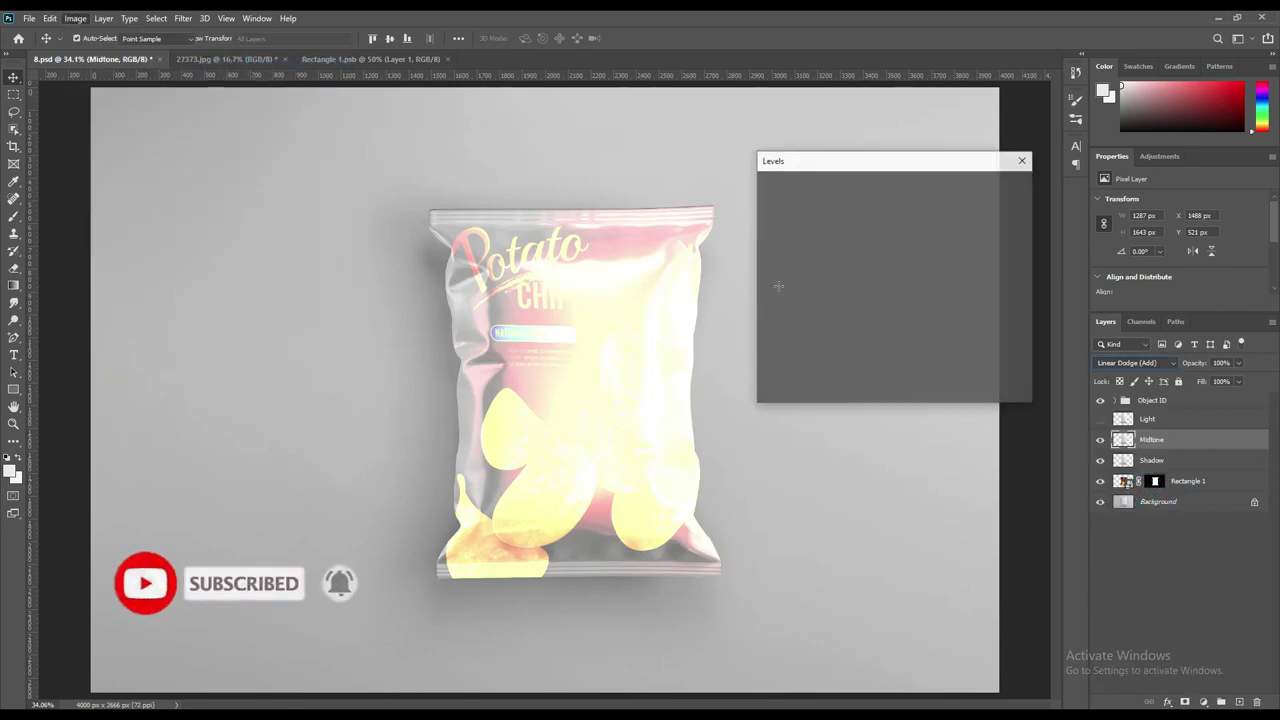
left_click_drag(774, 311, 885, 316)
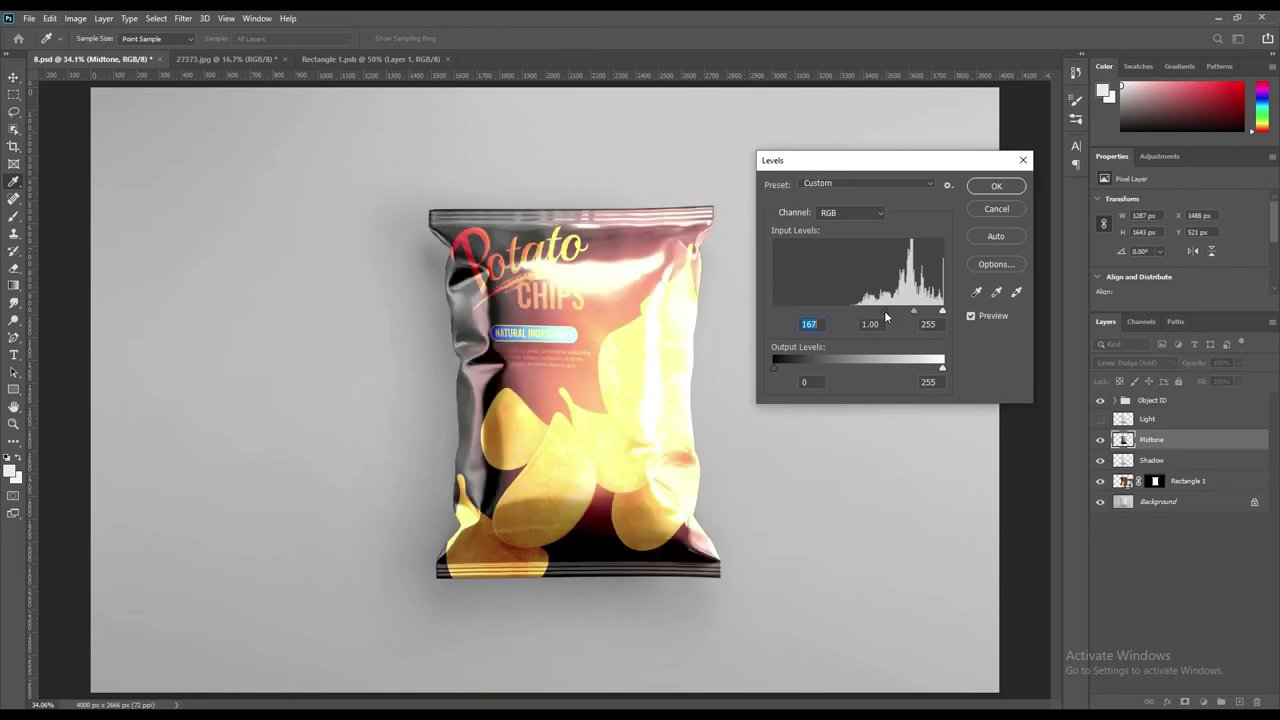
left_click_drag(942, 368, 814, 370)
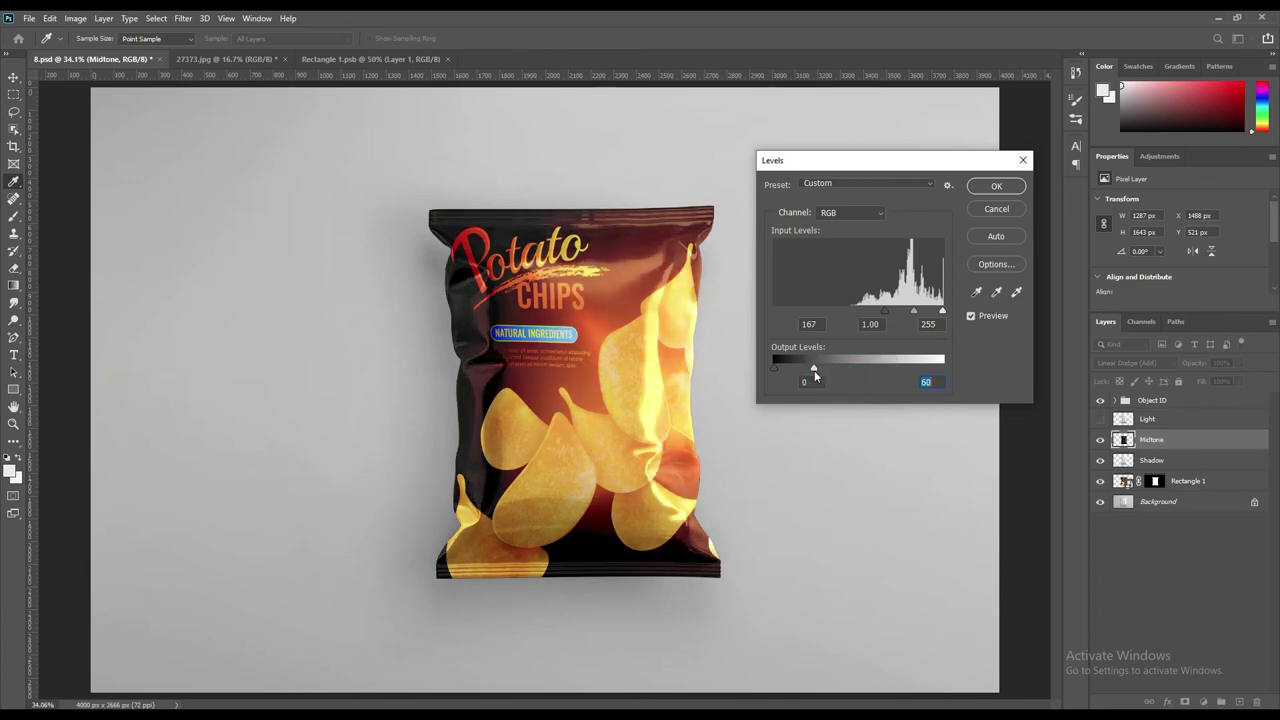
left_click_drag(814, 370, 824, 371)
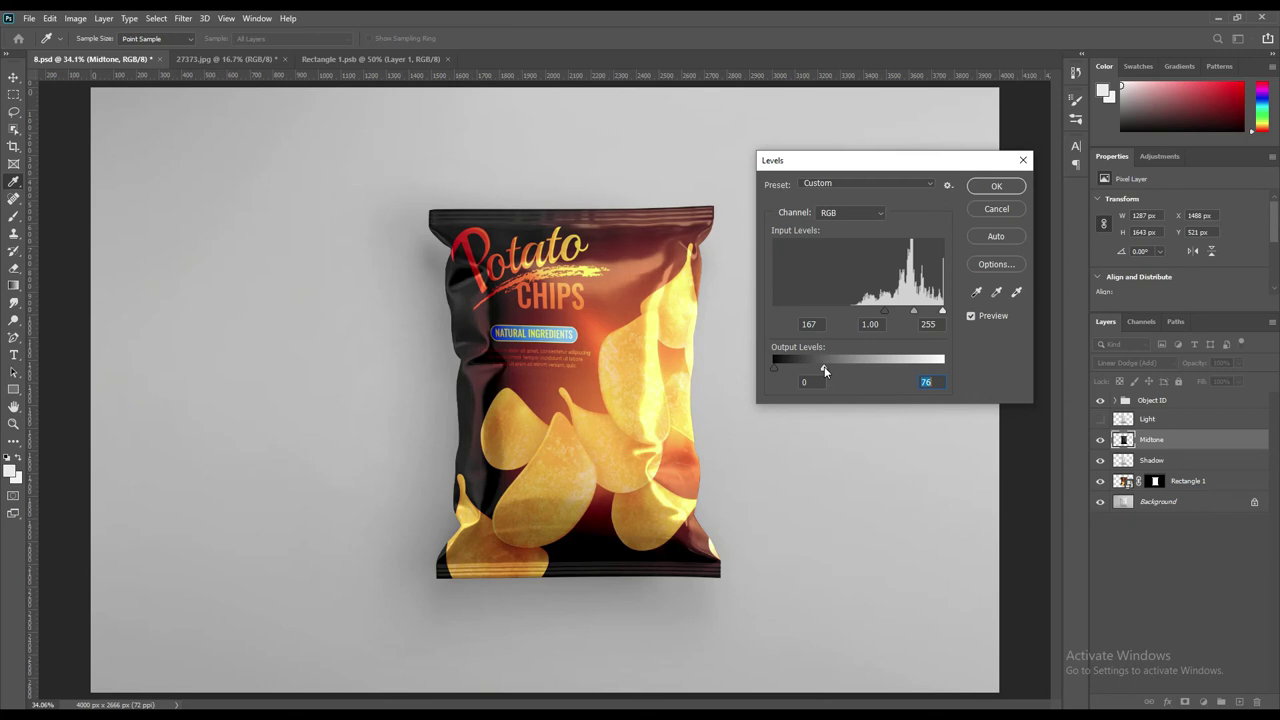
left_click(995, 187)
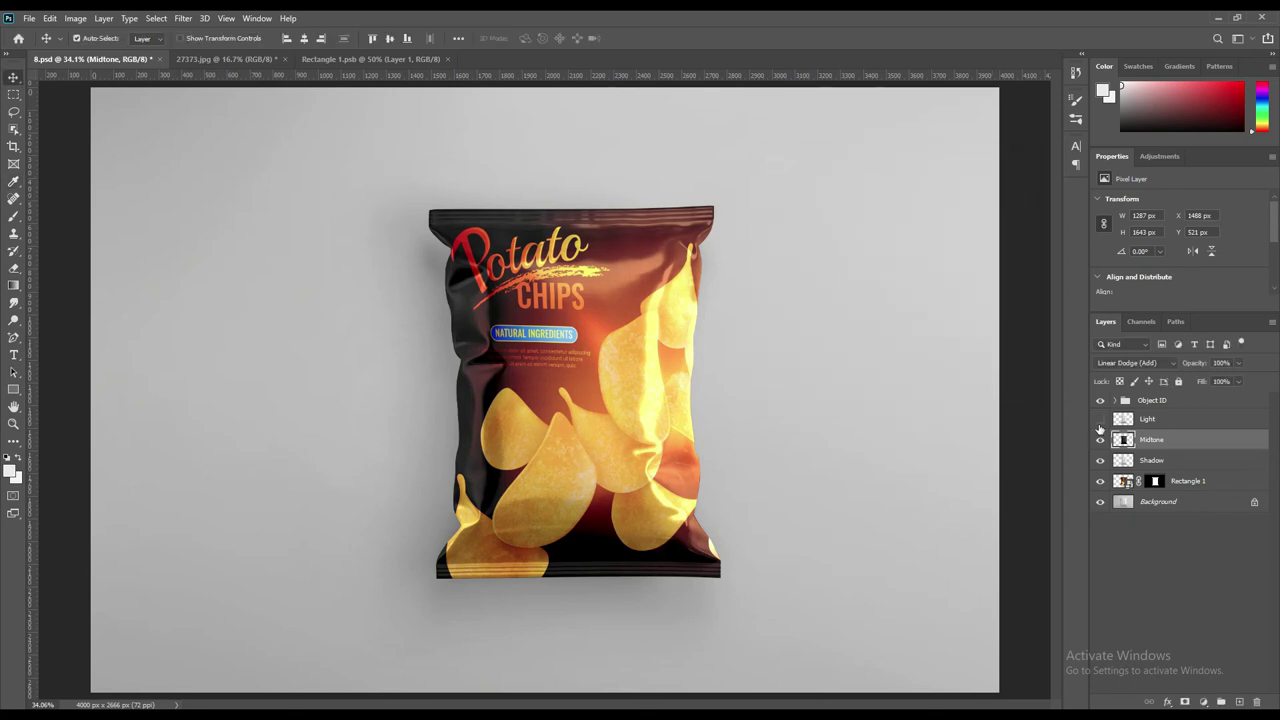
Show the Light layer in Screen mode with Levels input black 206, output white 190
left_click(1100, 419)
left_click(1150, 419)
left_click(1140, 363)
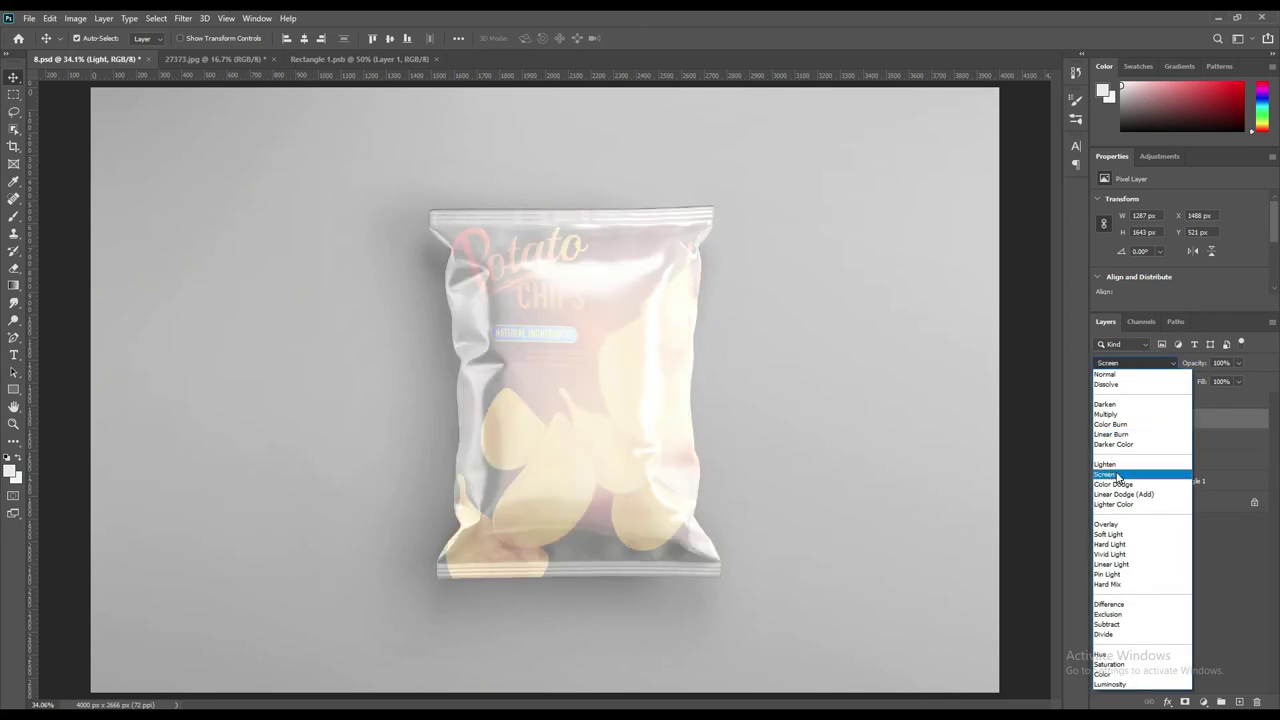
left_click(1118, 474)
left_click(75, 18)
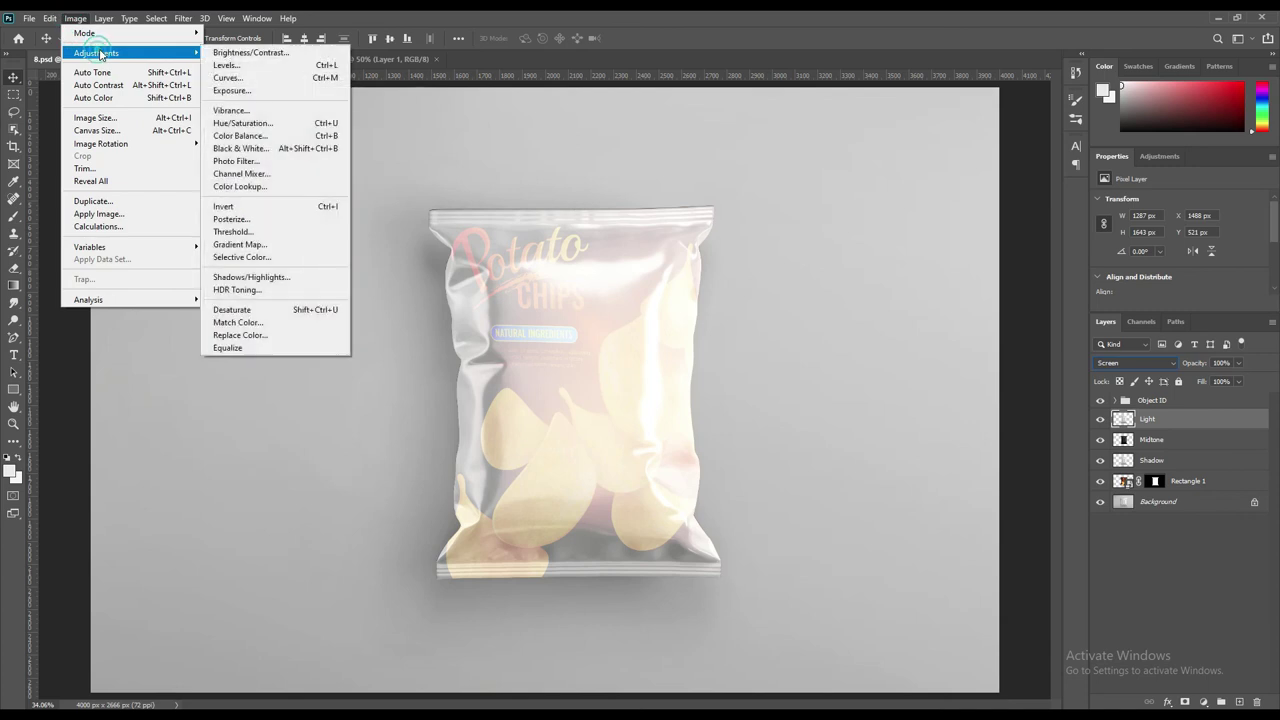
left_click(226, 65)
left_click_drag(774, 311, 911, 316)
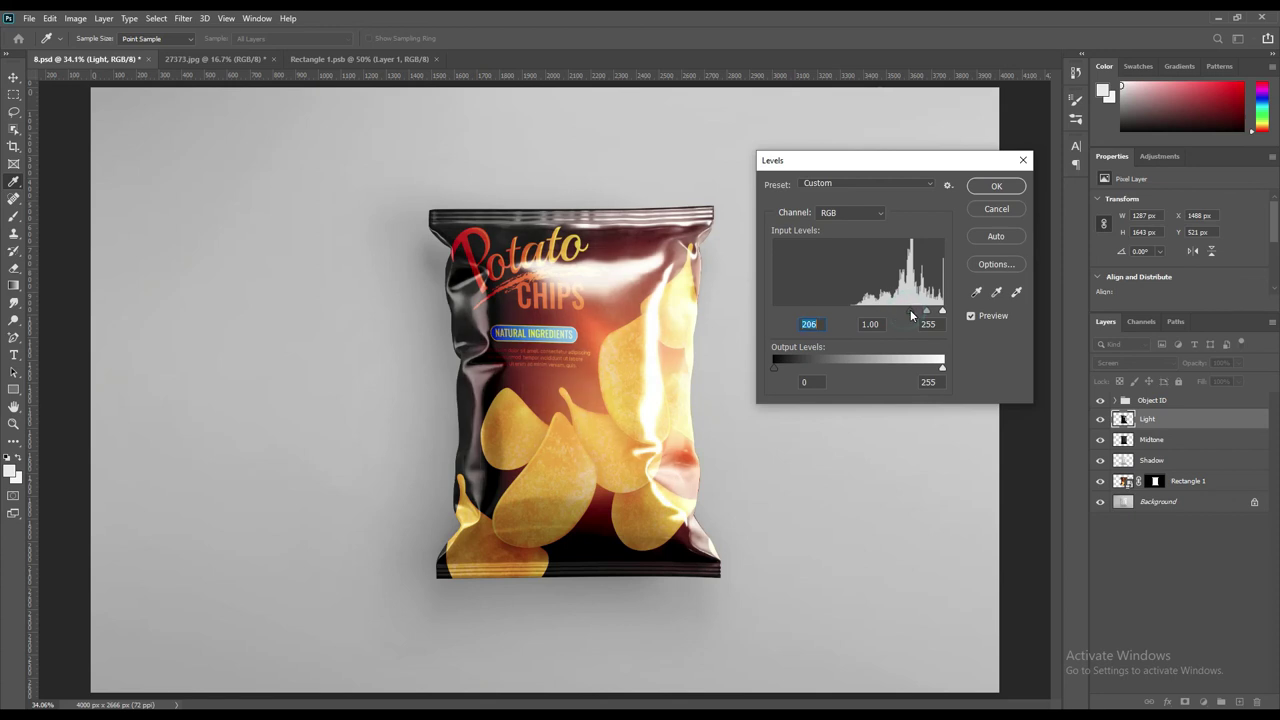
left_click_drag(943, 369, 900, 369)
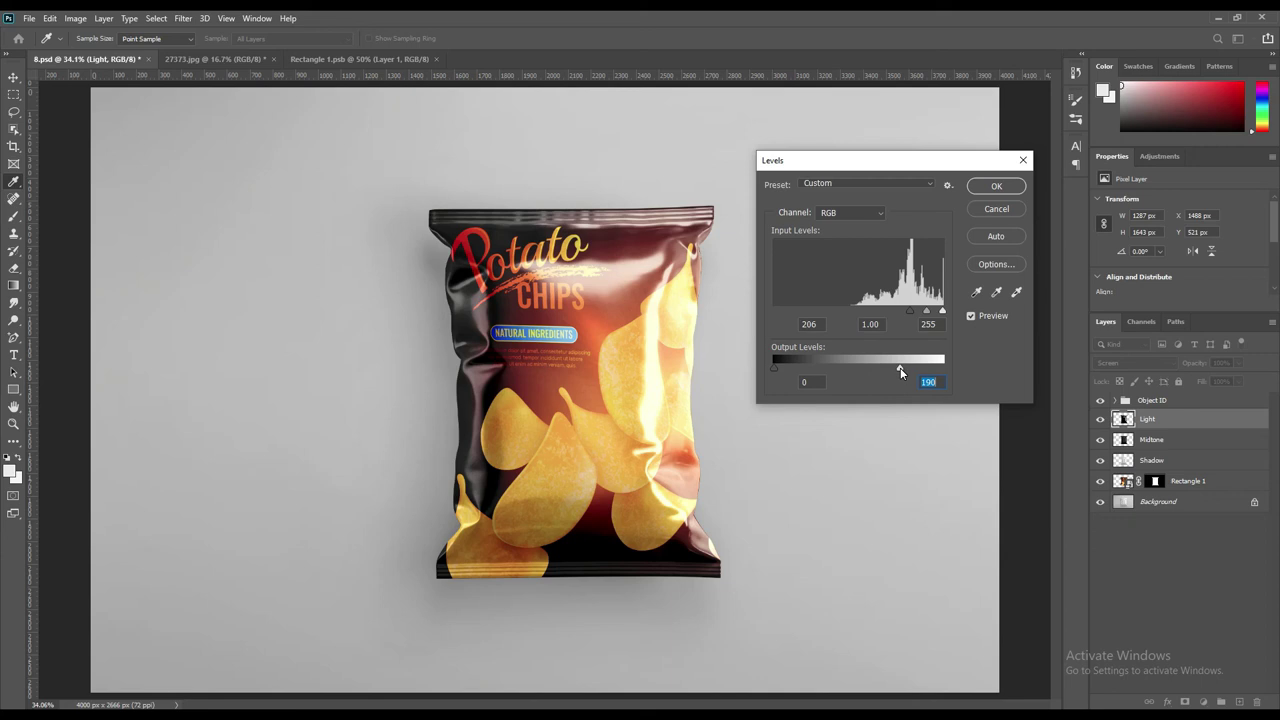
left_click(996, 186)
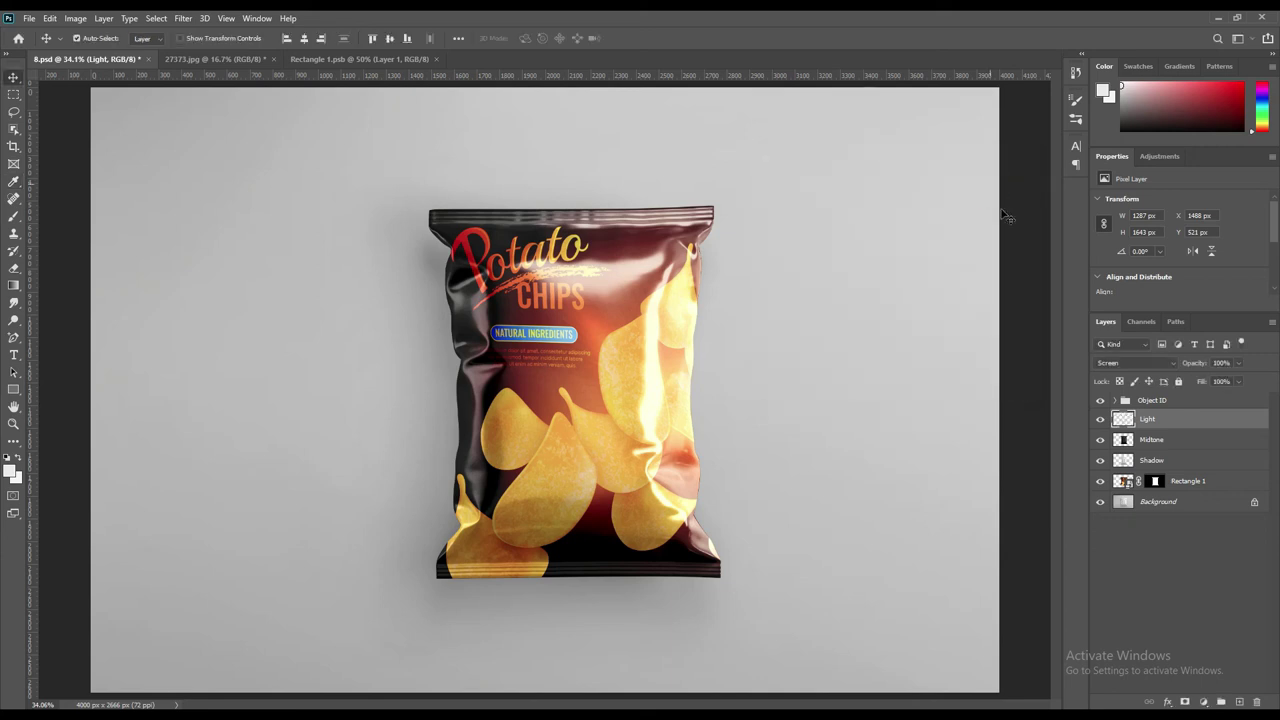
Apply Levels to the Shadow layer, raising its output black to about 99
left_click(1151, 461)
left_click(74, 18)
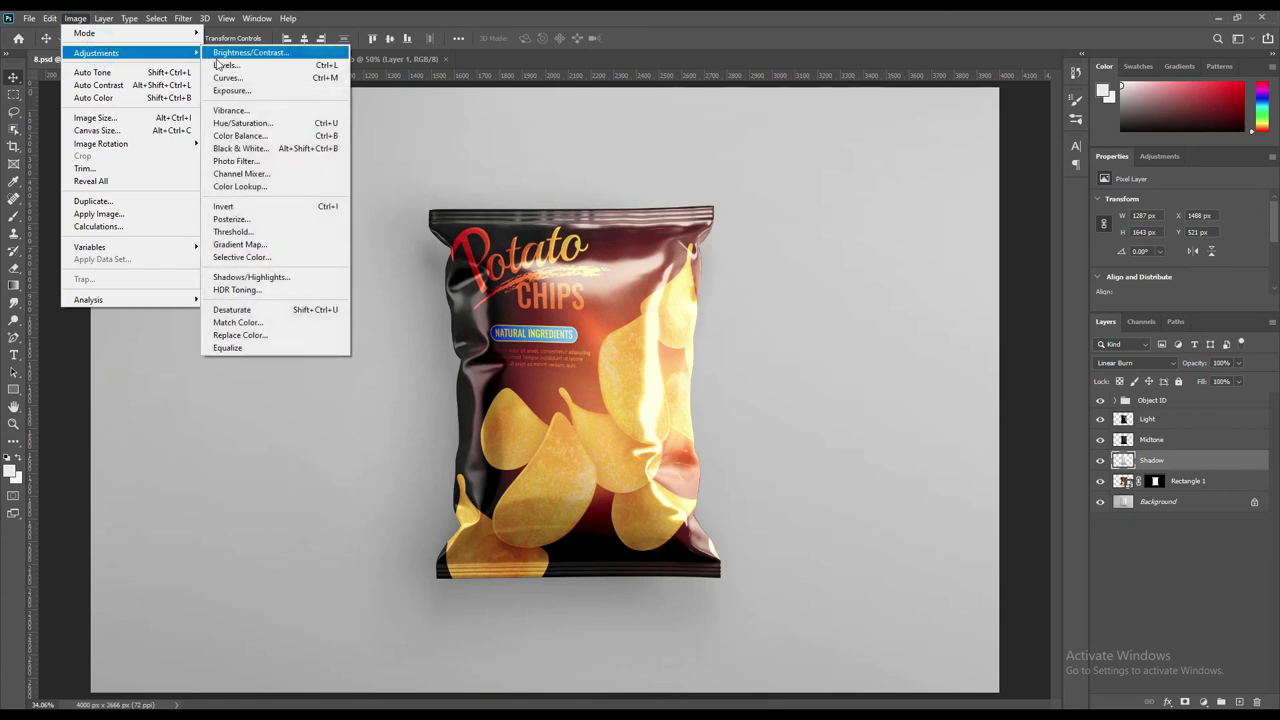
left_click(224, 65)
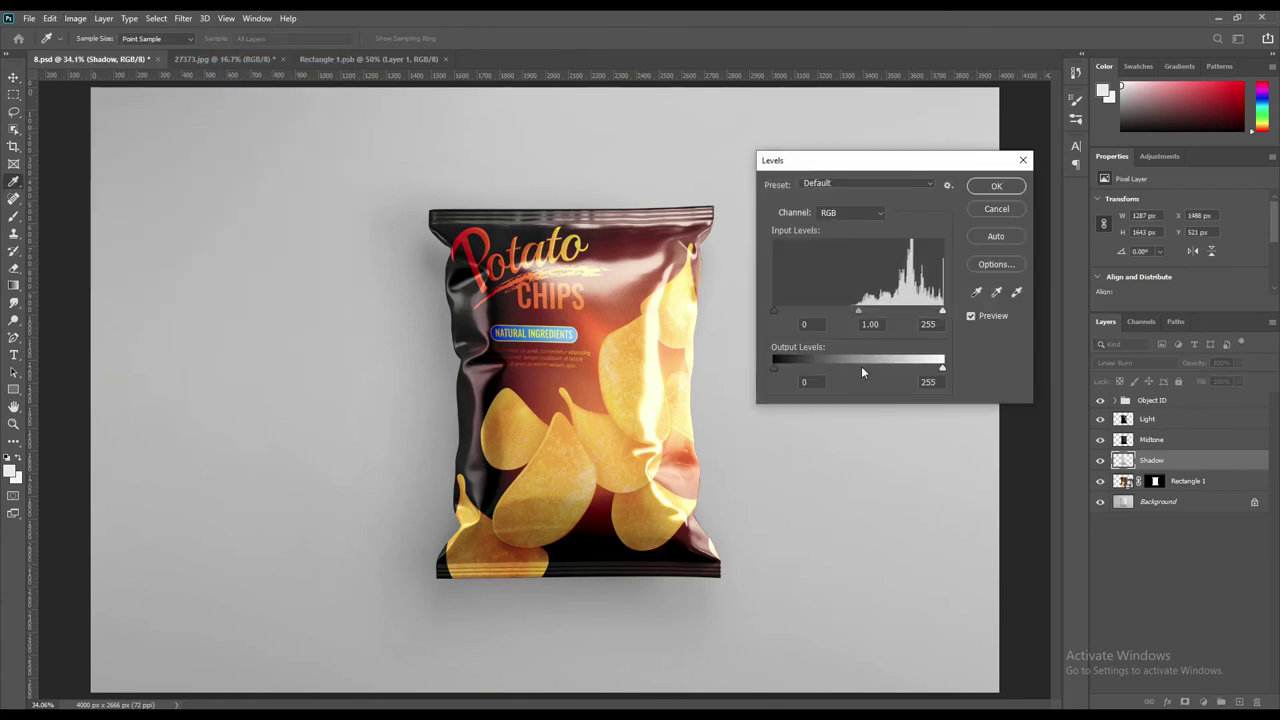
left_click_drag(773, 368, 807, 368)
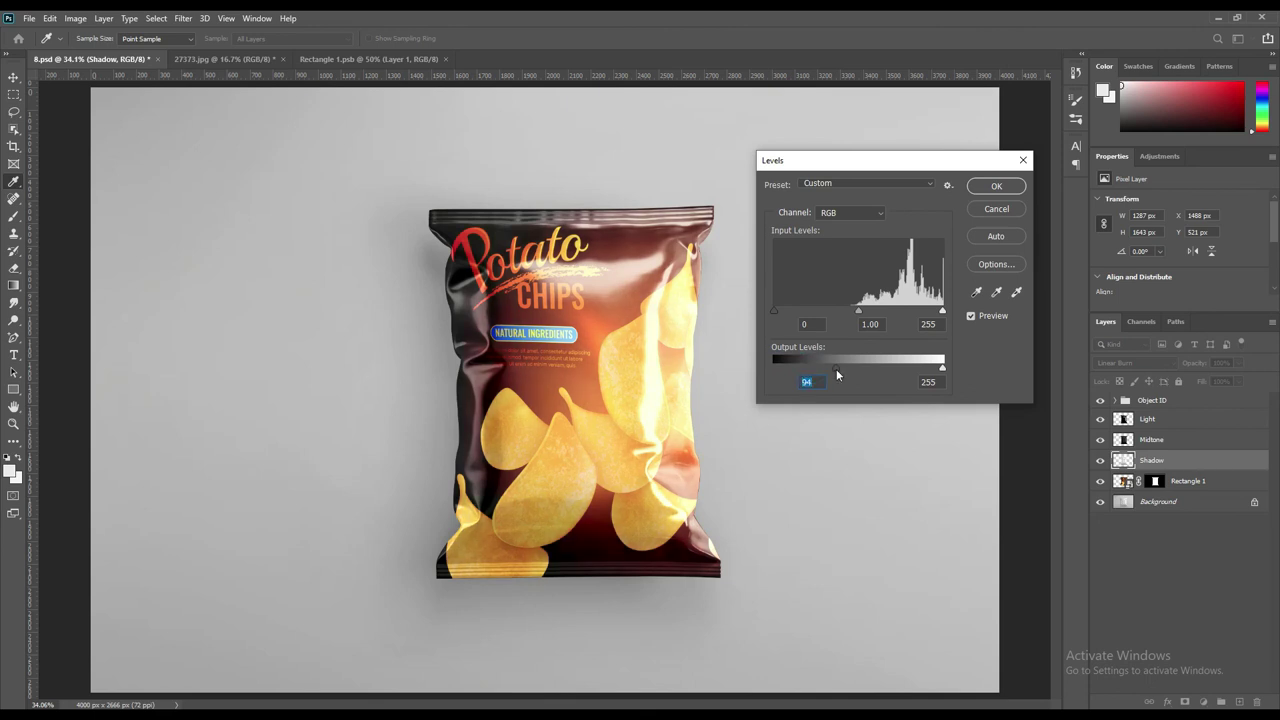
left_click_drag(837, 372, 839, 370)
left_click(983, 187)
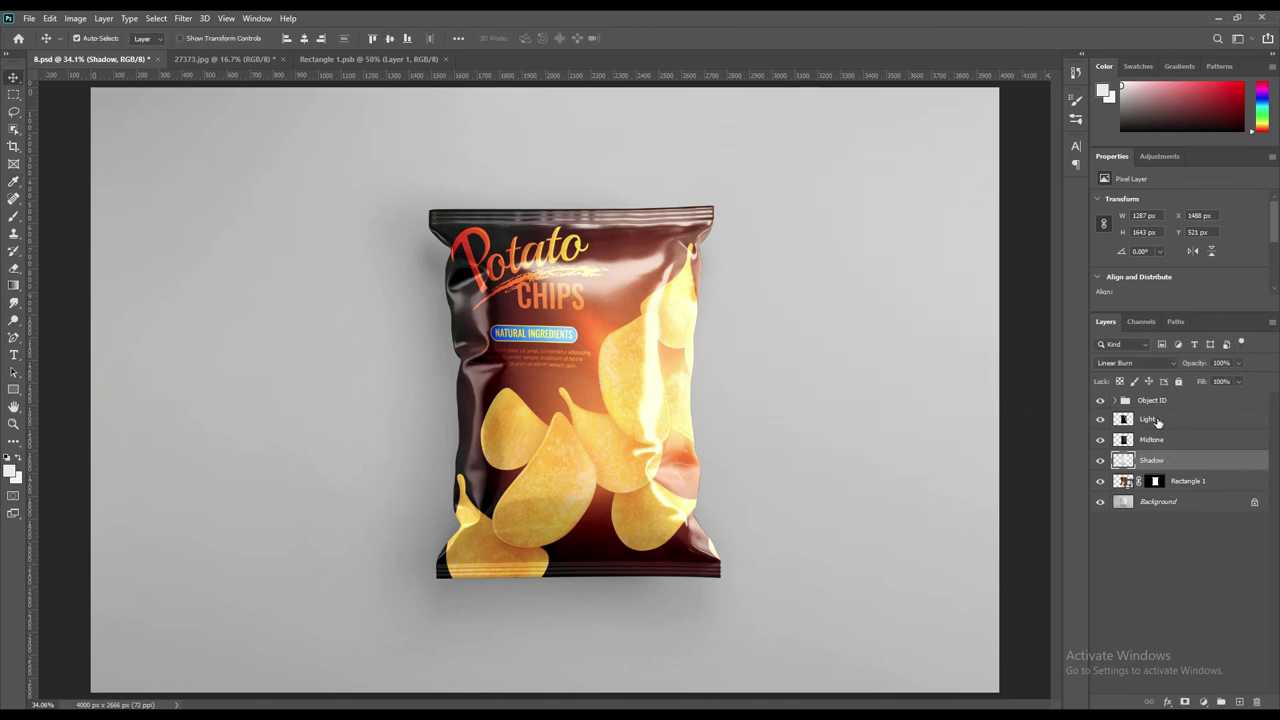
Group the Light, Midtone and Shadow layers into a group named FX
left_click(1147, 419, "shift")
left_click_drag(1147, 419, 1221, 701)
double_click(1150, 418)
type("L")
key("Return")
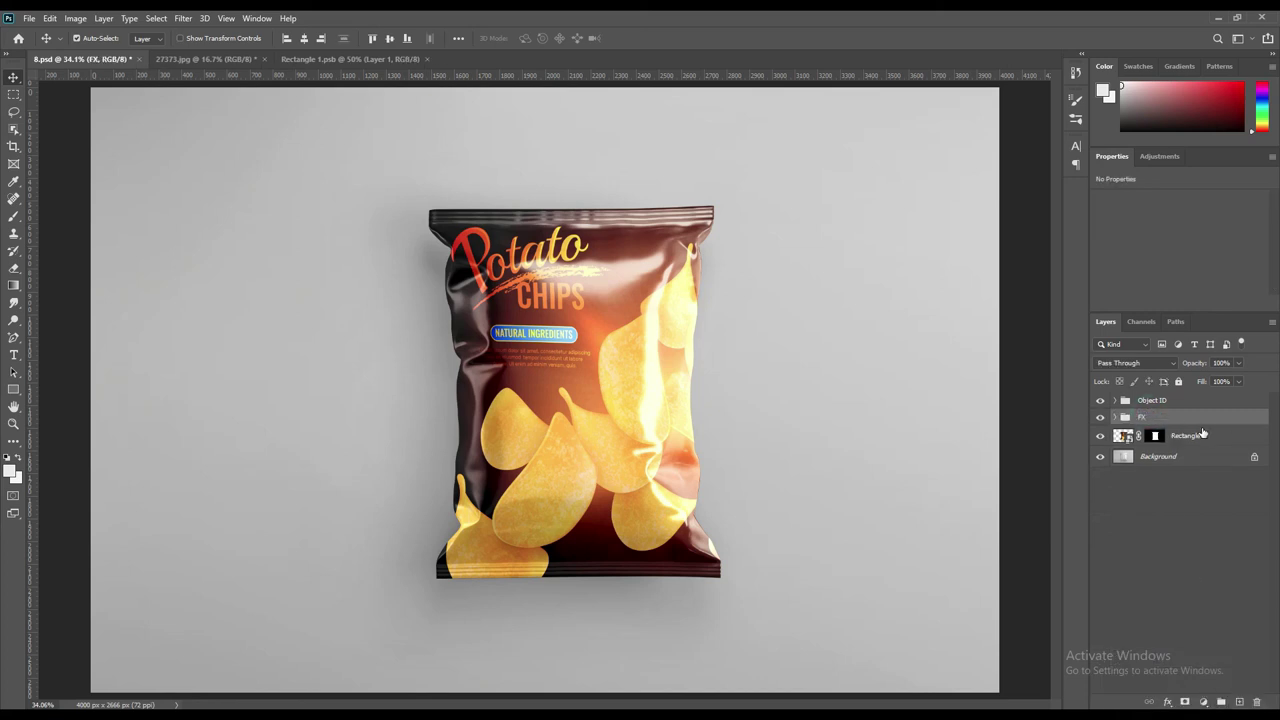
Add a Solid Color fill layer above Background in Linear Burn mode
left_click(1188, 456)
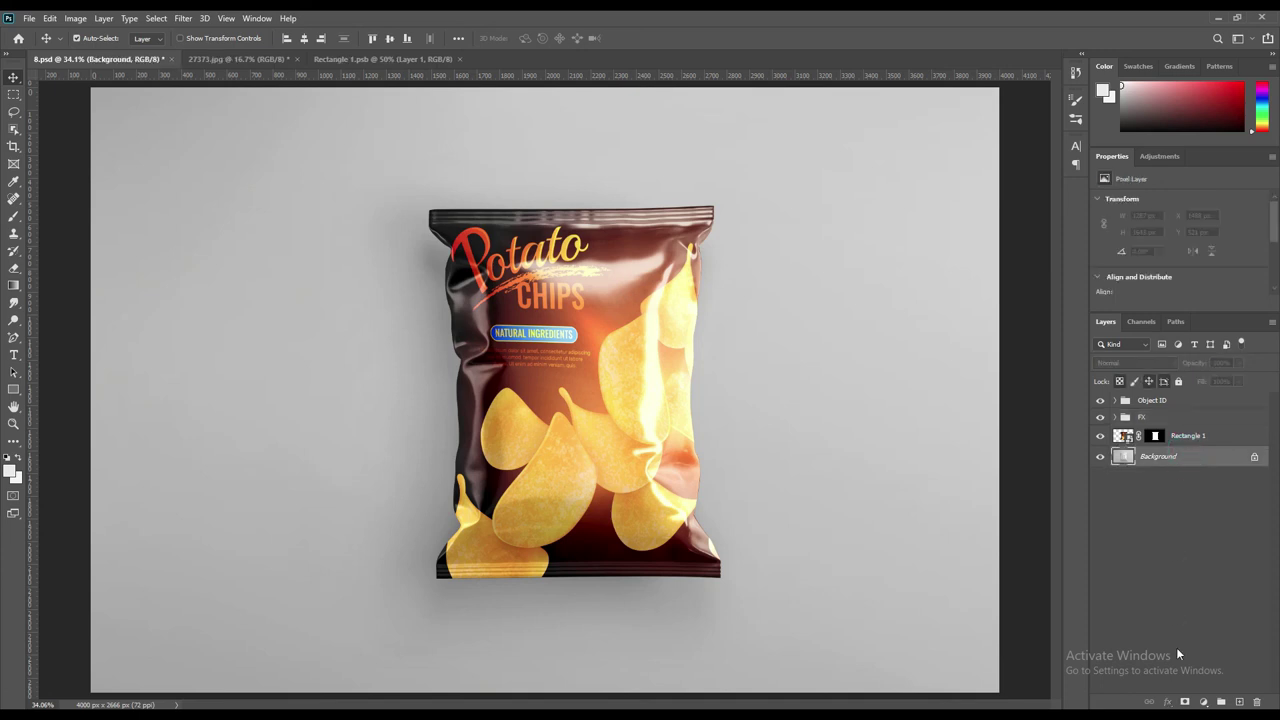
left_click(1204, 702)
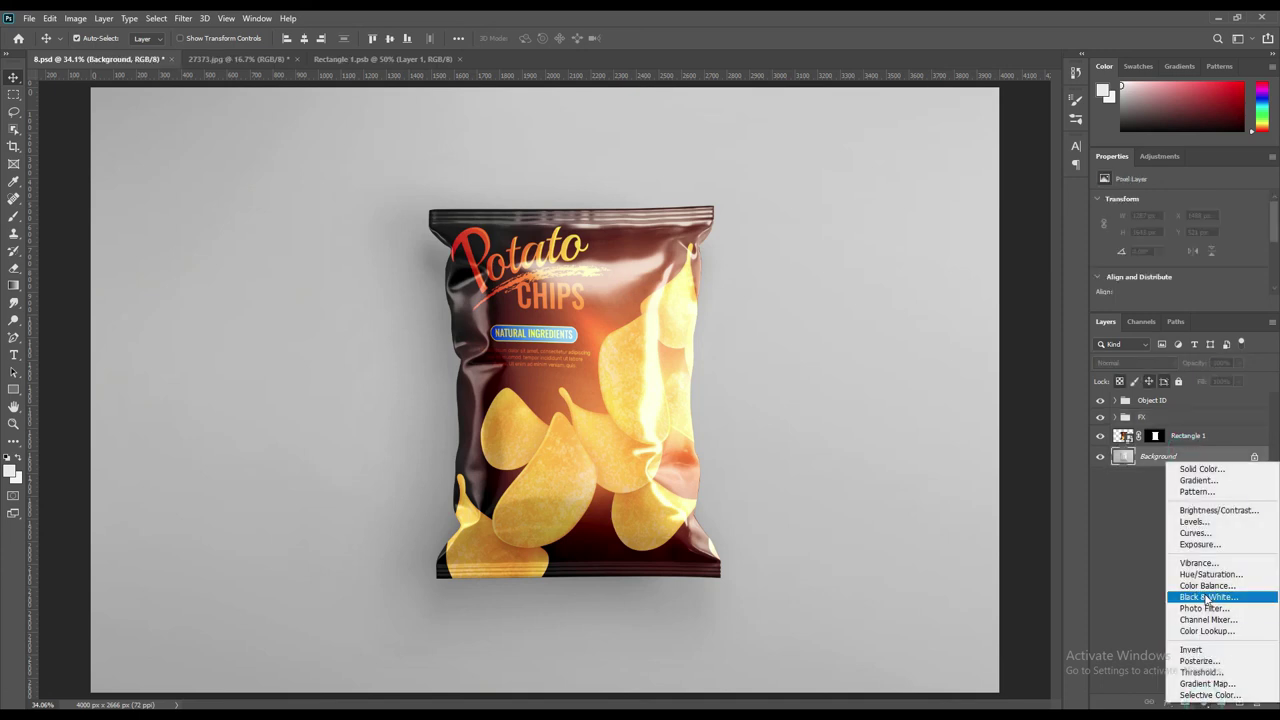
left_click(1210, 470)
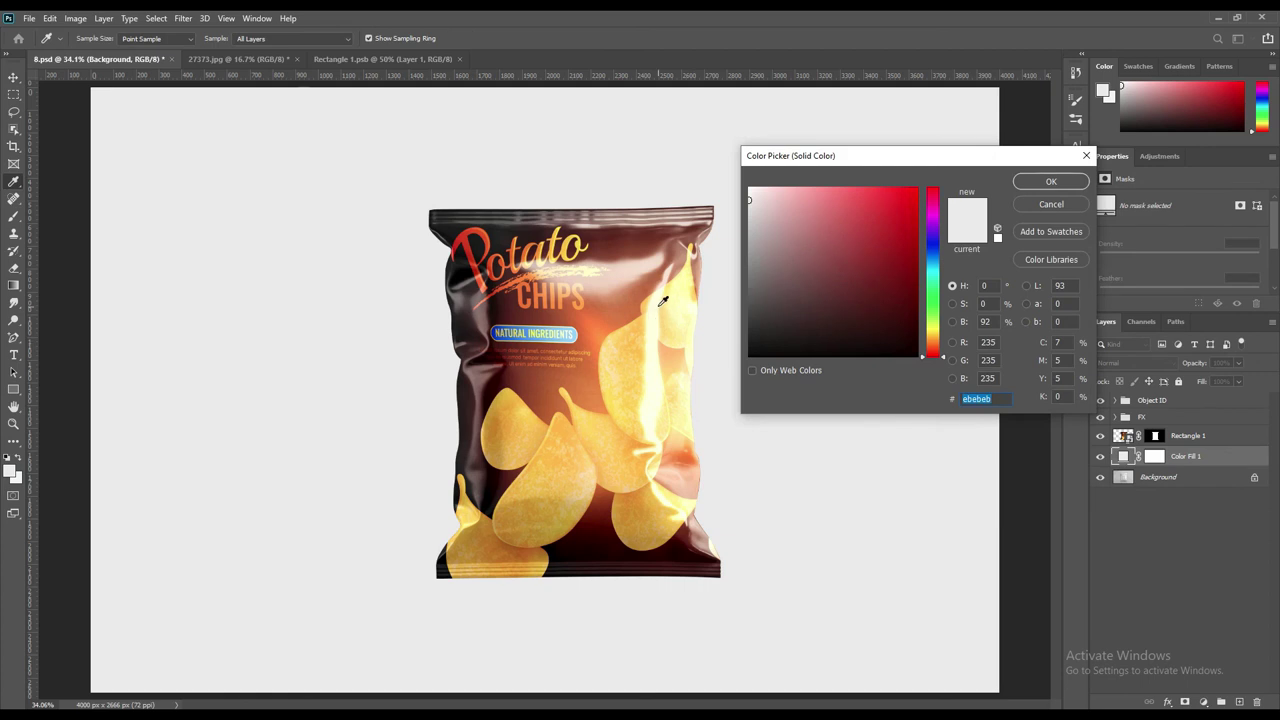
left_click(647, 282)
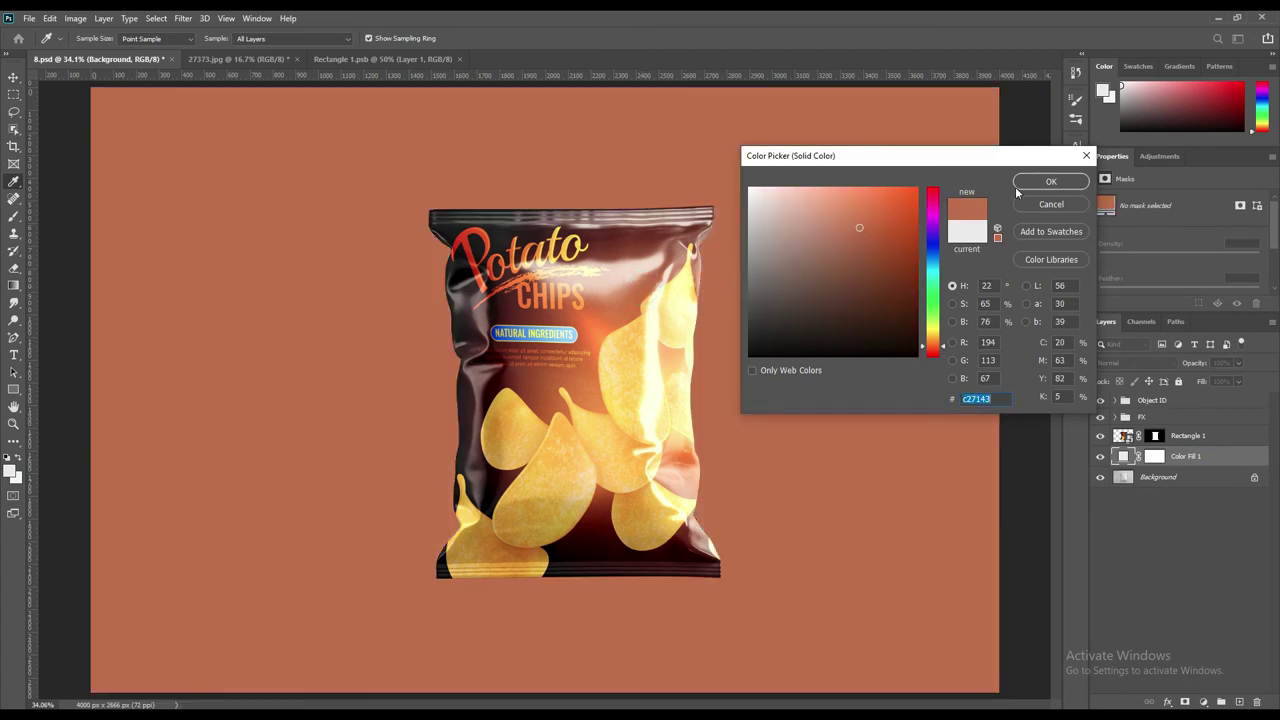
left_click(1048, 181)
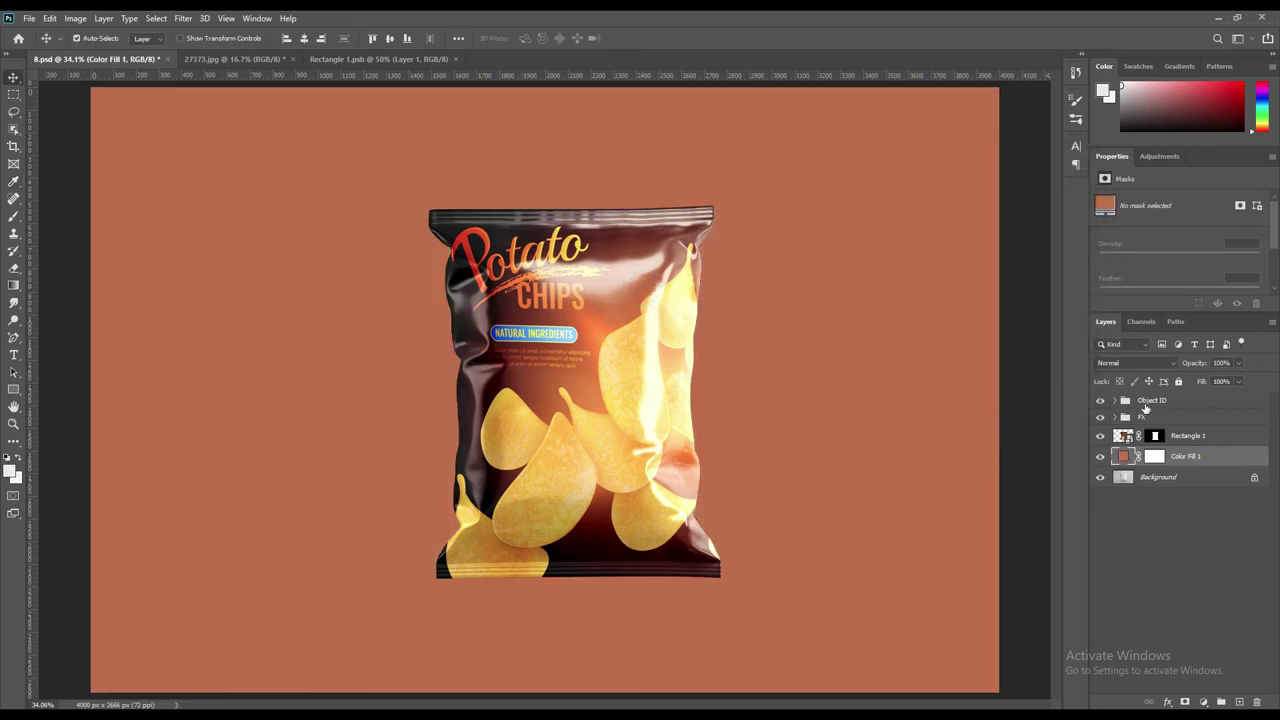
left_click(1135, 364)
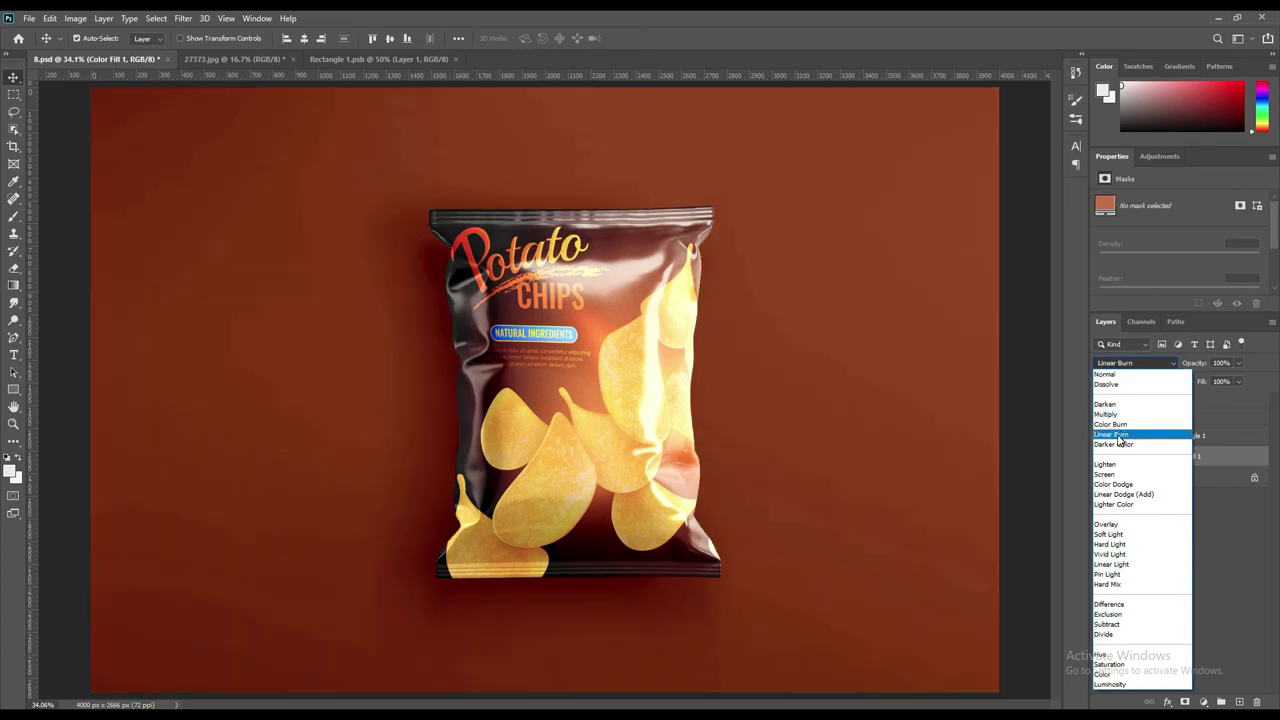
left_click(1118, 436)
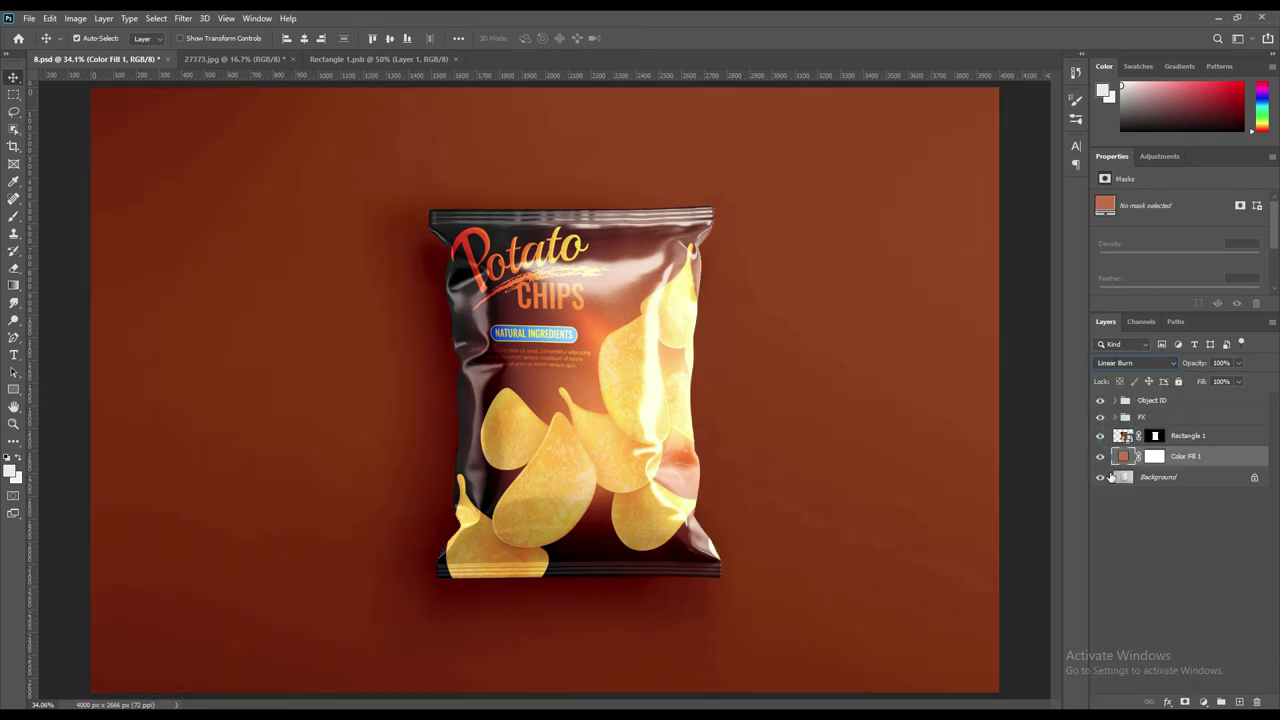
Change the fill layer's colour to orange #ff8d41
double_click(1126, 457)
left_click(596, 424)
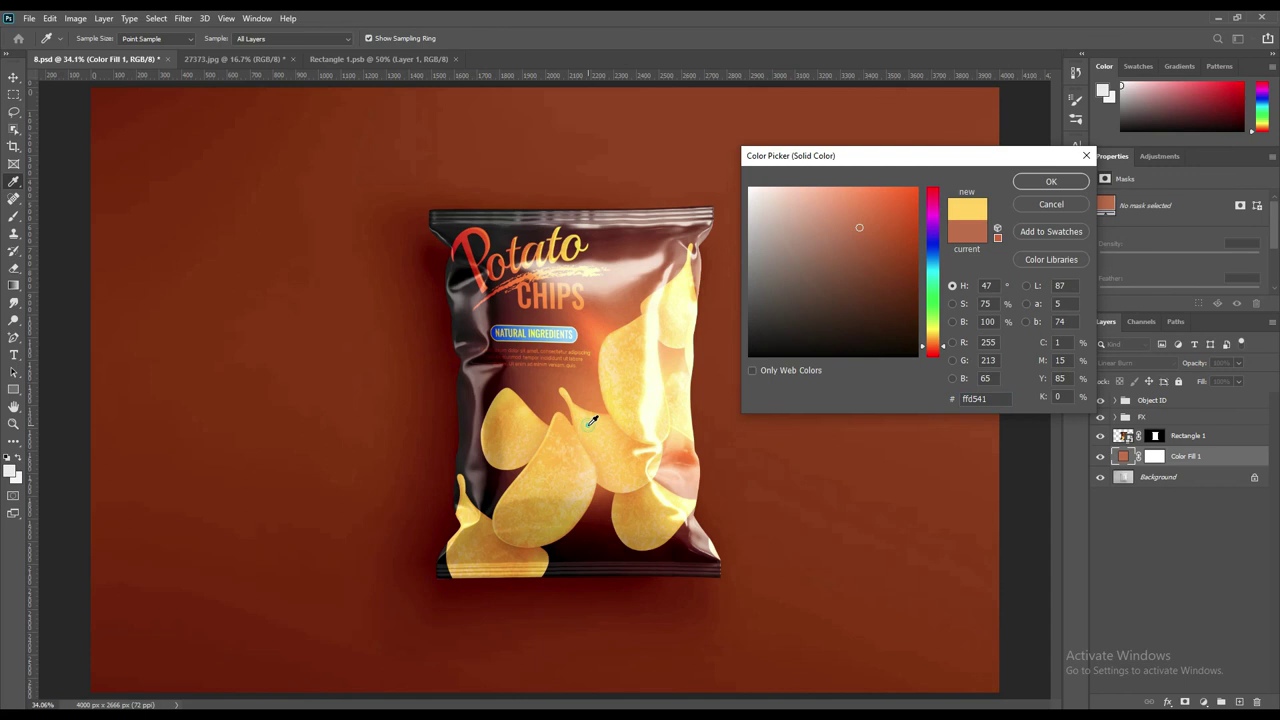
left_click_drag(929, 347, 936, 350)
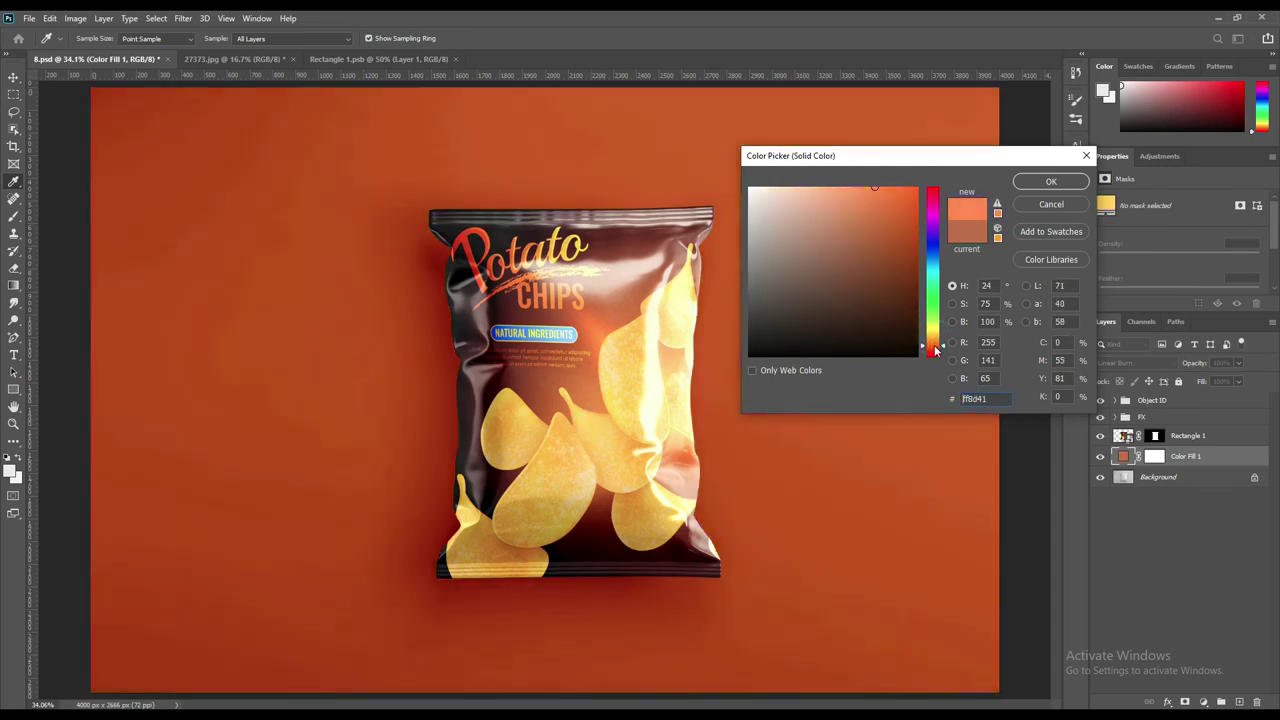
left_click(1059, 183)
left_click(1146, 480)
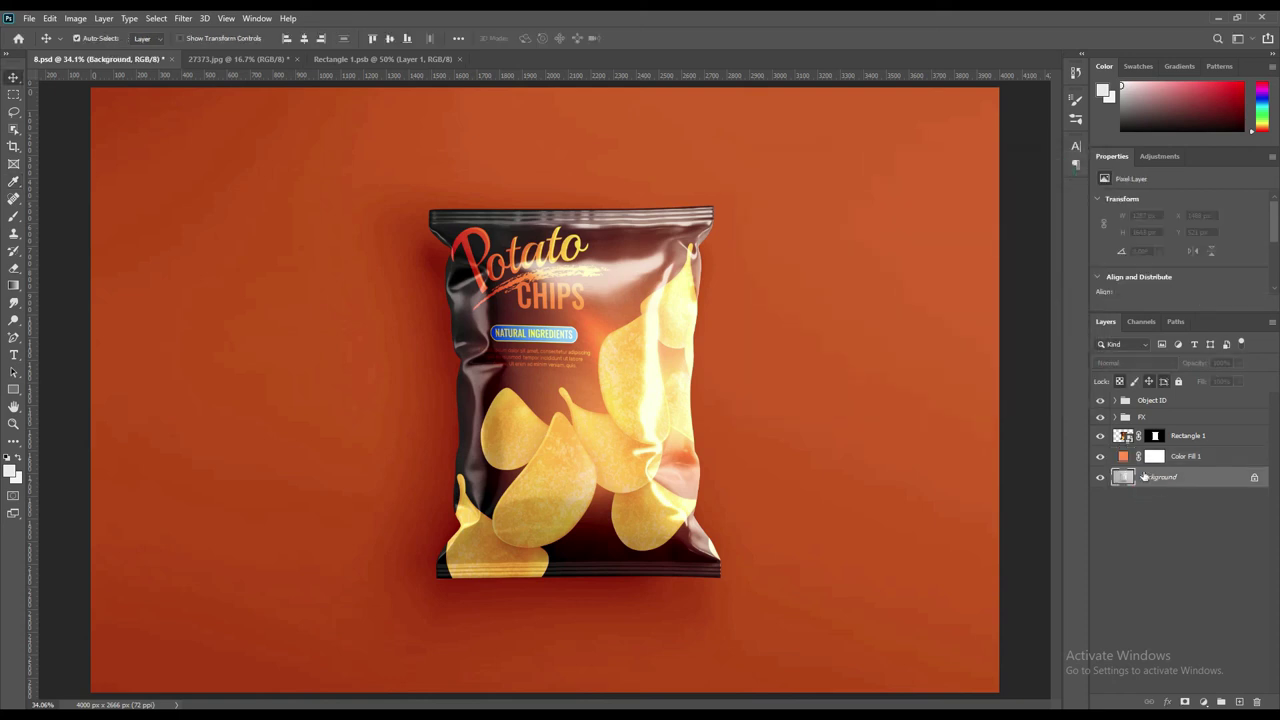
Apply Levels to the Background with input black 79 and white 228, then deselect layers
left_click(76, 20)
mouse_move(96, 53)
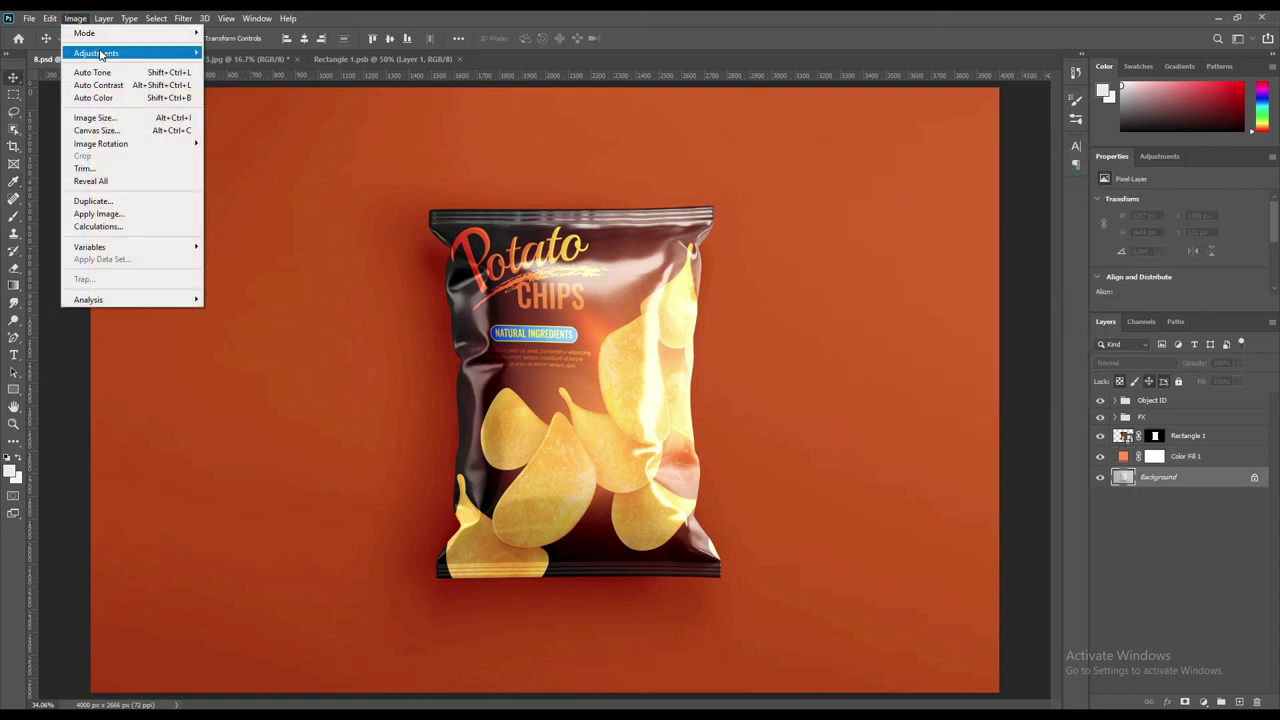
left_click(226, 66)
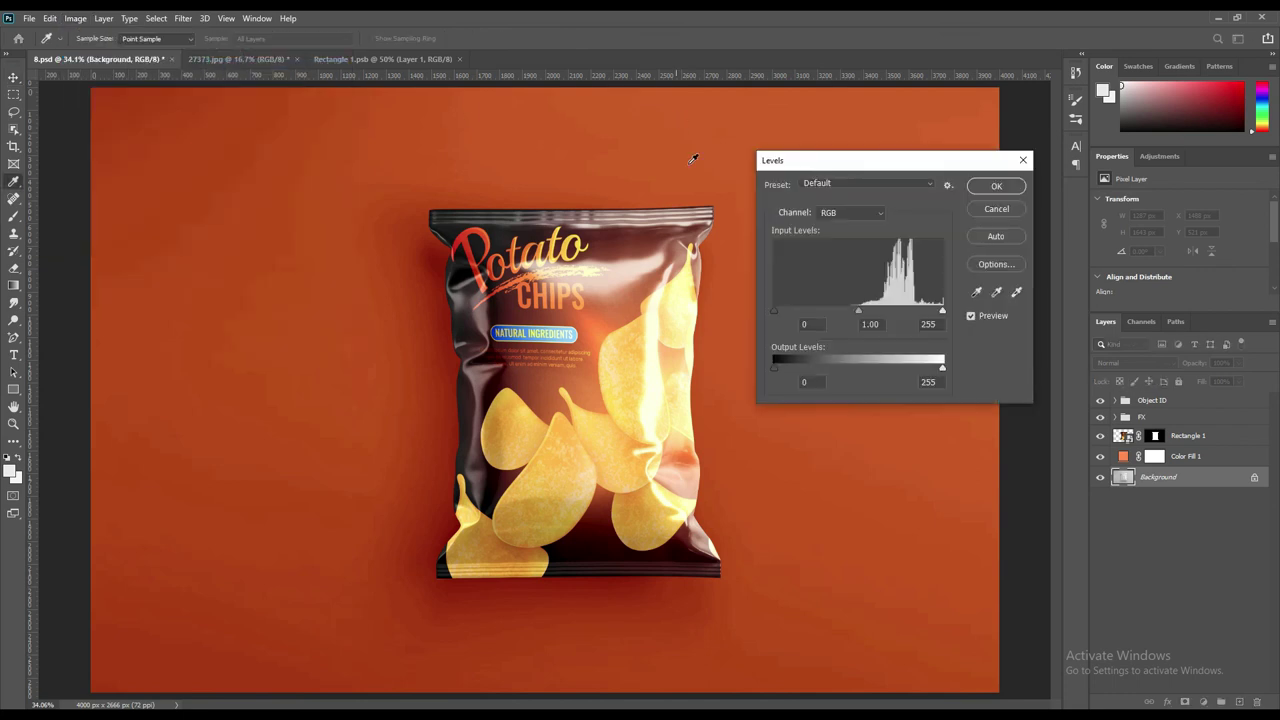
left_click_drag(774, 310, 814, 310)
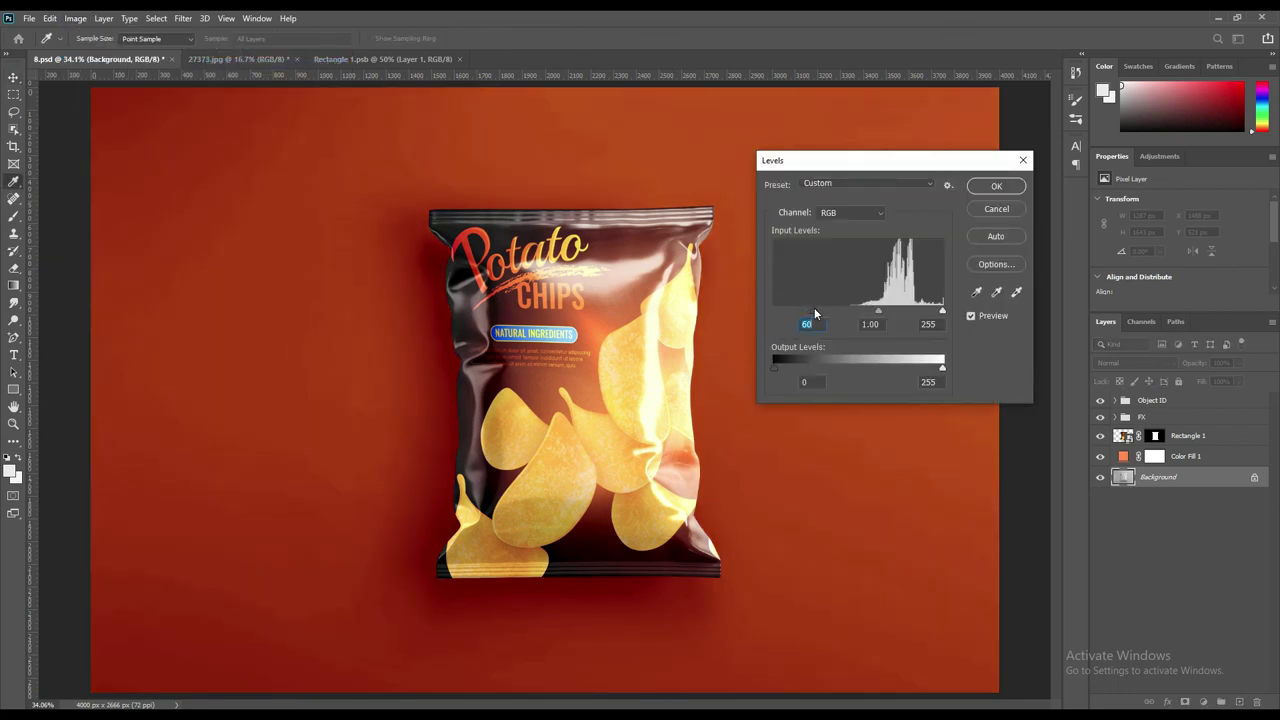
left_click_drag(942, 310, 928, 312)
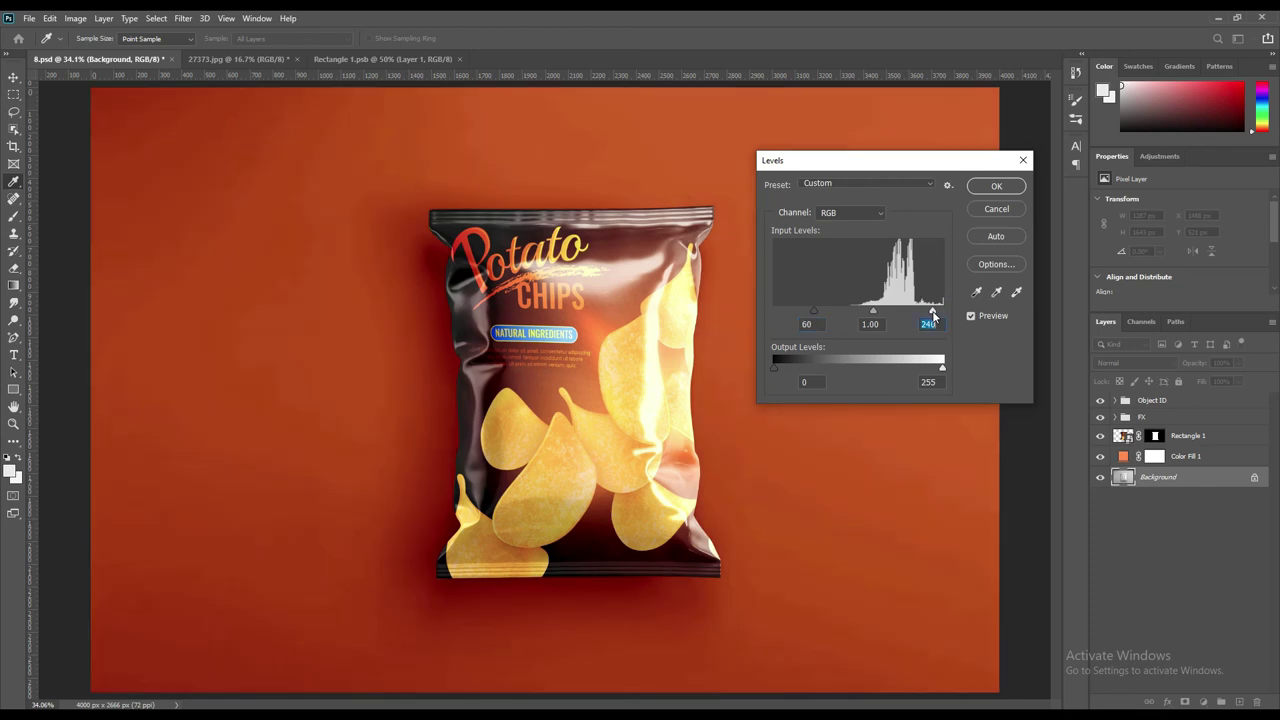
left_click_drag(927, 316, 925, 316)
left_click_drag(818, 316, 827, 318)
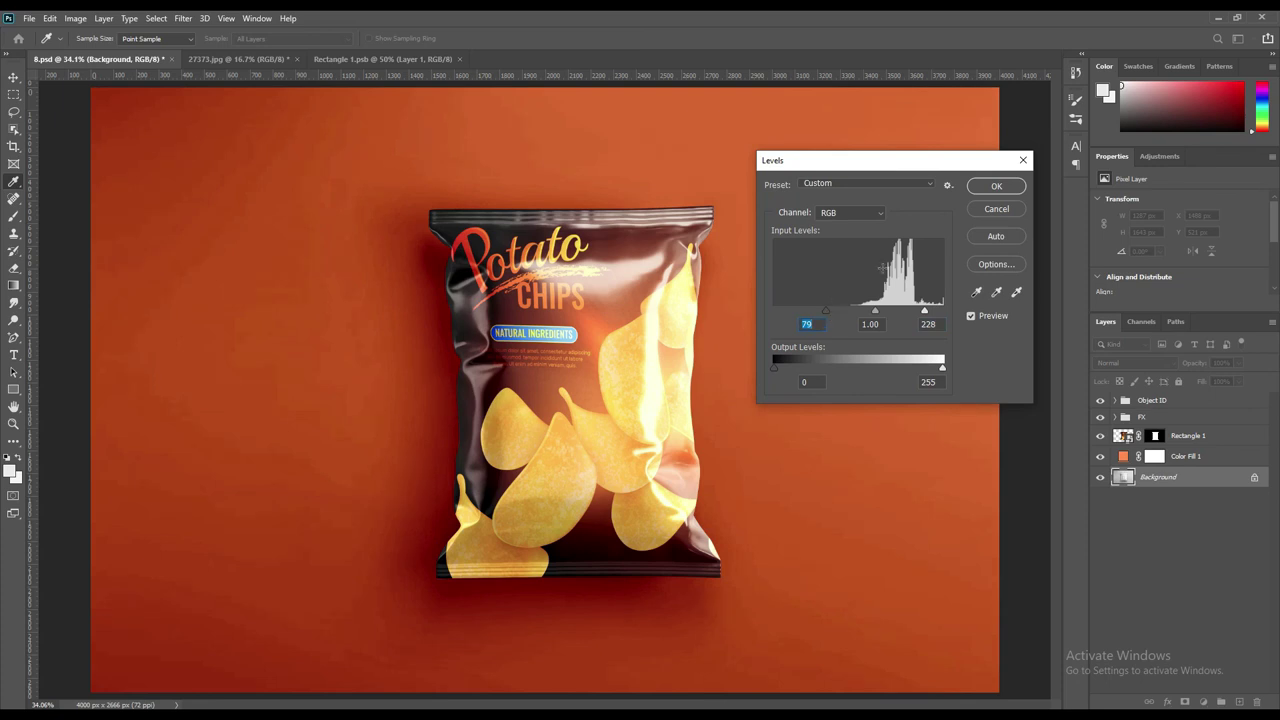
left_click(985, 187)
key("v")
left_click(1015, 220)
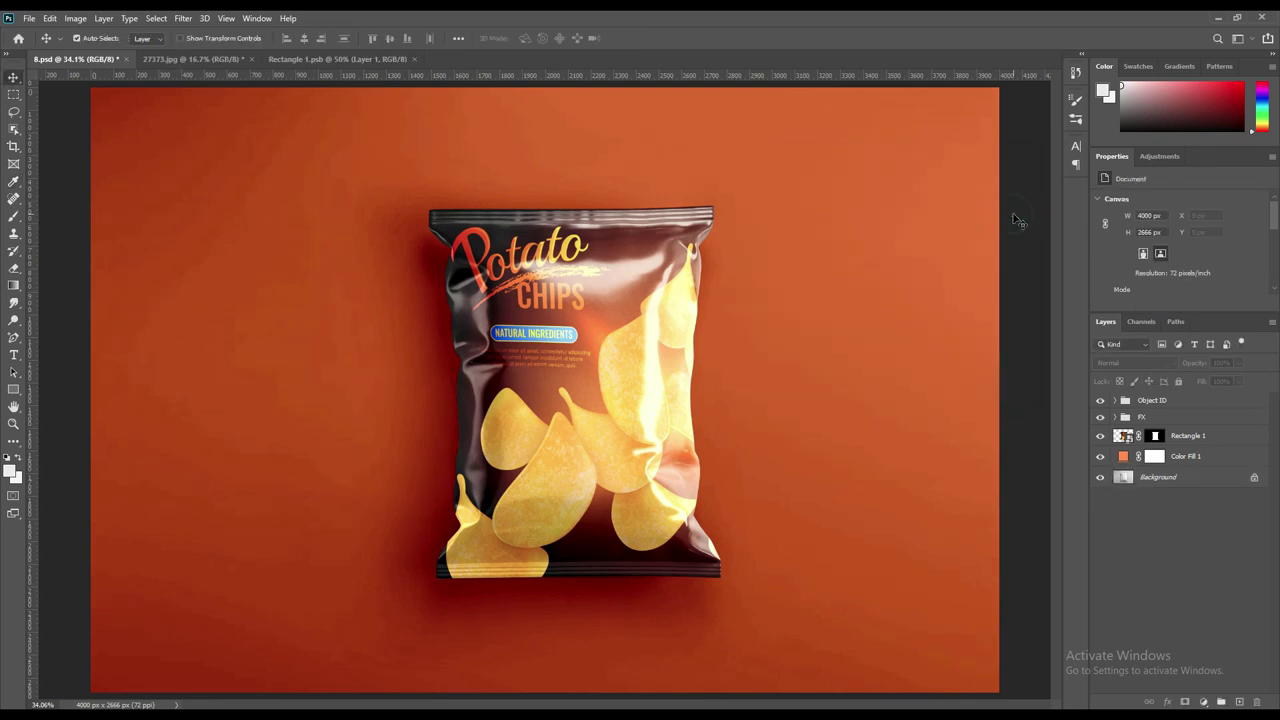